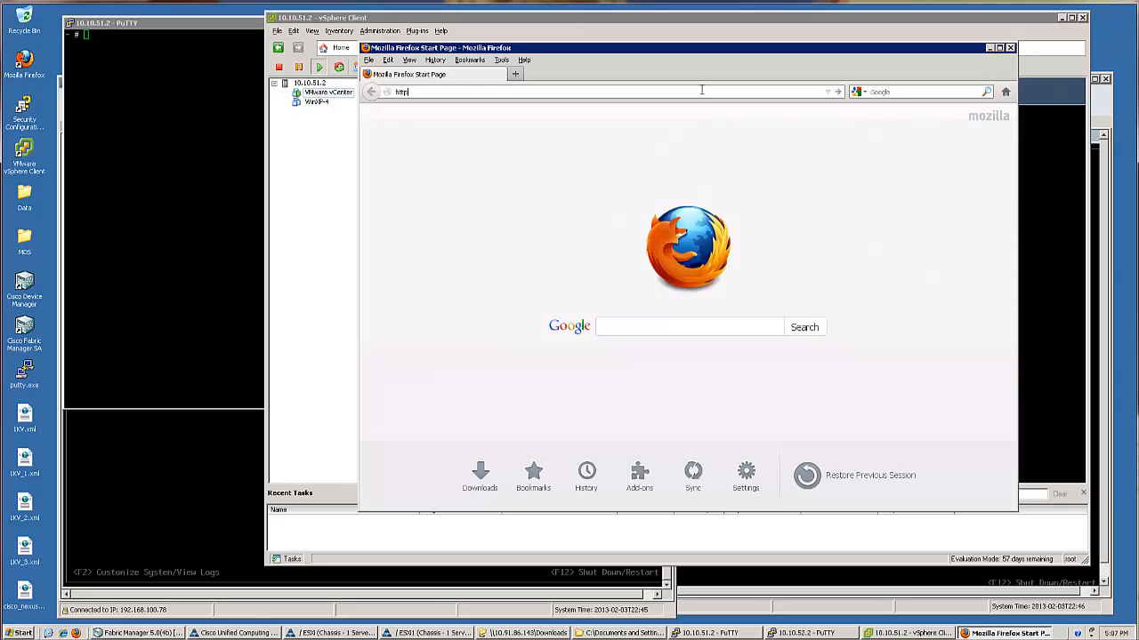
pyautogui.press('Return')
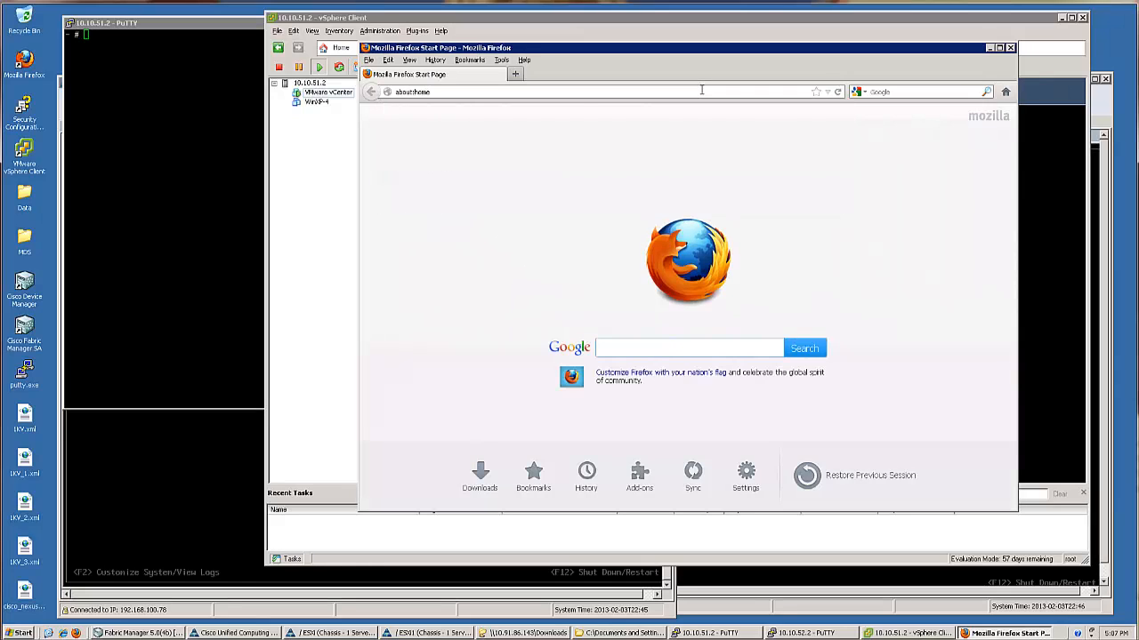
pyautogui.click(602, 297)
pyautogui.click(604, 368)
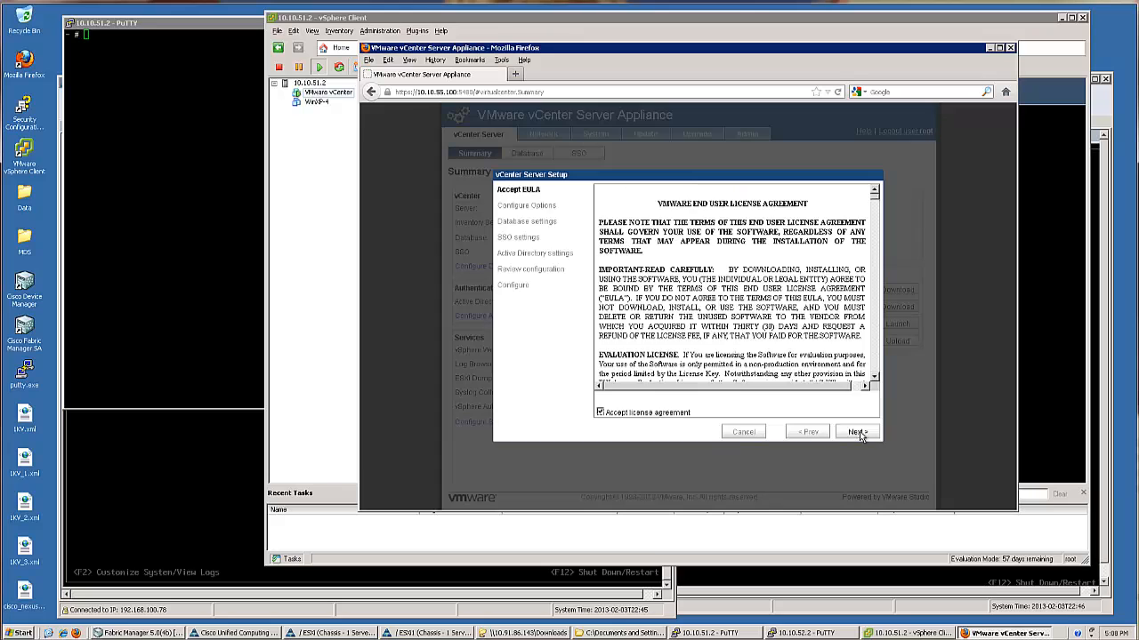
# Accept the EULA and start the appliance configuration with default settings
pyautogui.click(855, 434)
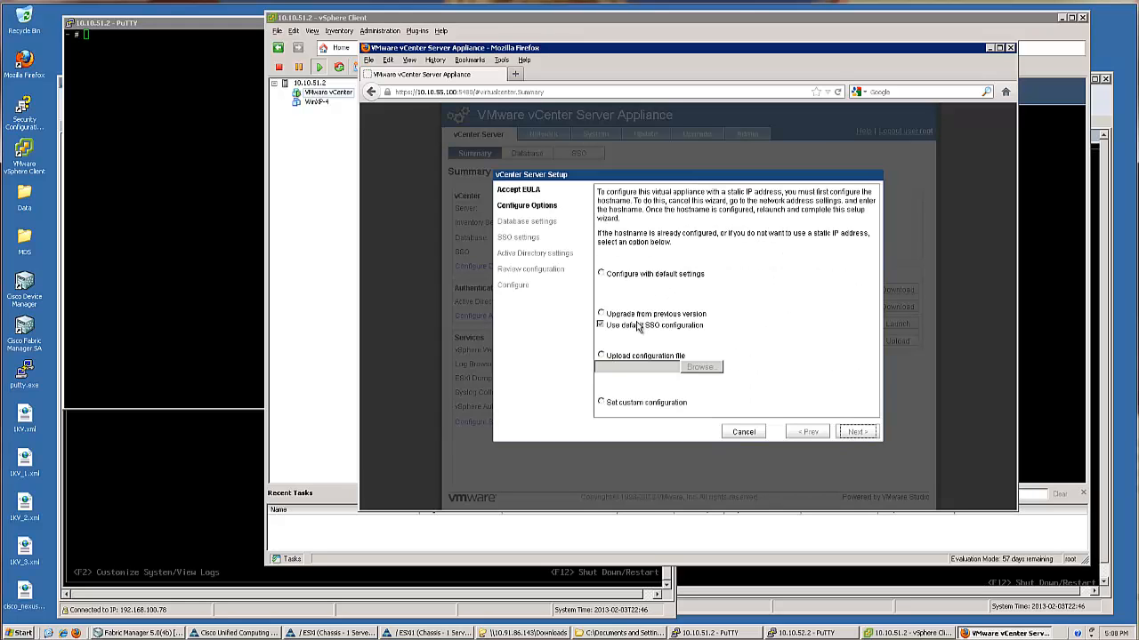
pyautogui.click(656, 275)
pyautogui.click(857, 433)
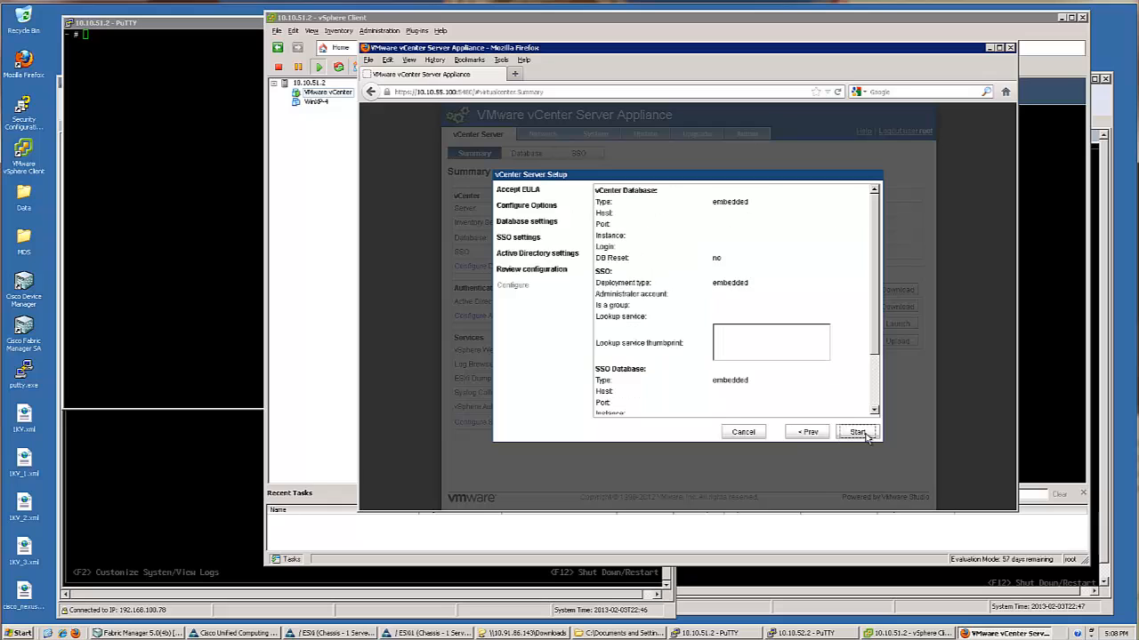
pyautogui.scroll(-3, 875, 339)
pyautogui.click(858, 434)
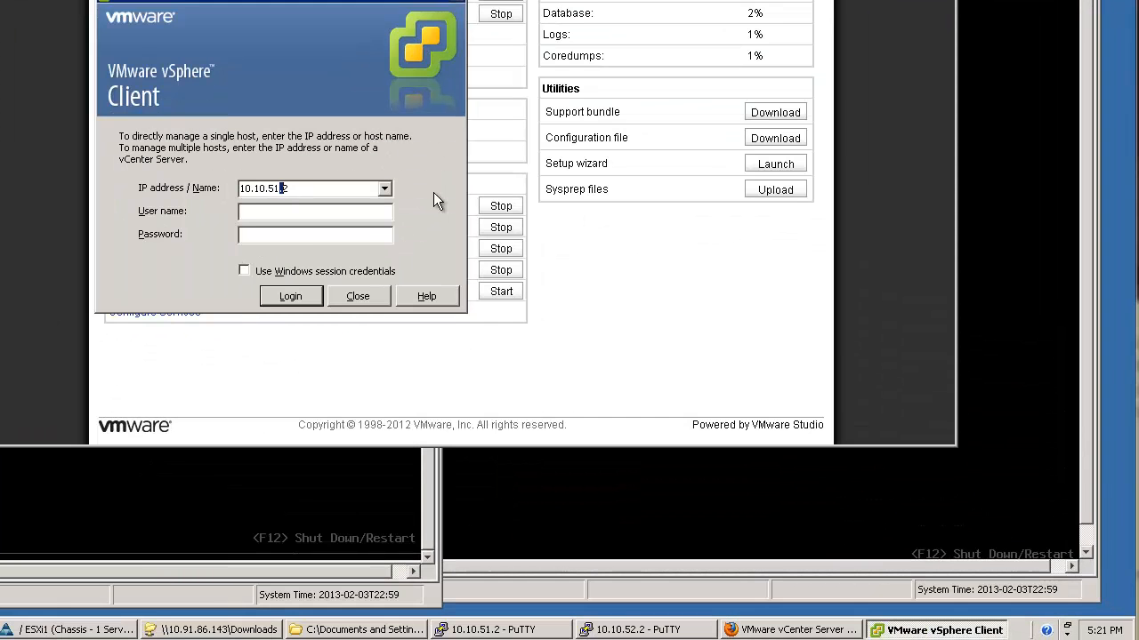
# Log in to vCenter 10.10.55.100 as root with the account password
pyautogui.write('.10.55.')
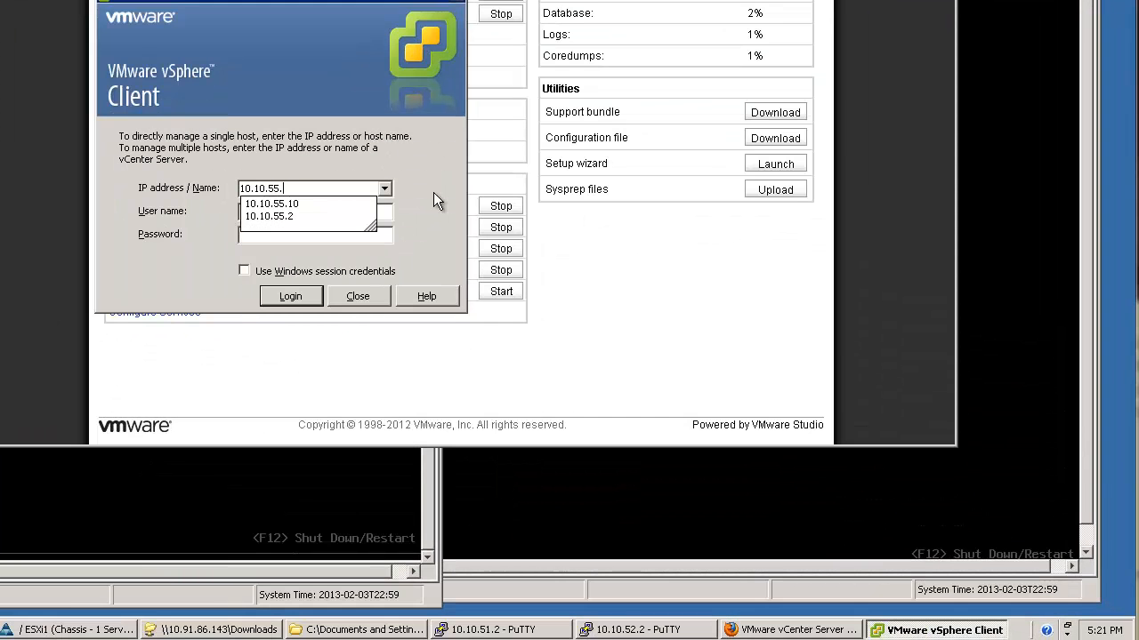
pyautogui.write('100')
pyautogui.press('Tab')
pyautogui.write('root')
pyautogui.press('Tab')
pyautogui.write('vmware')
pyautogui.press('Return')
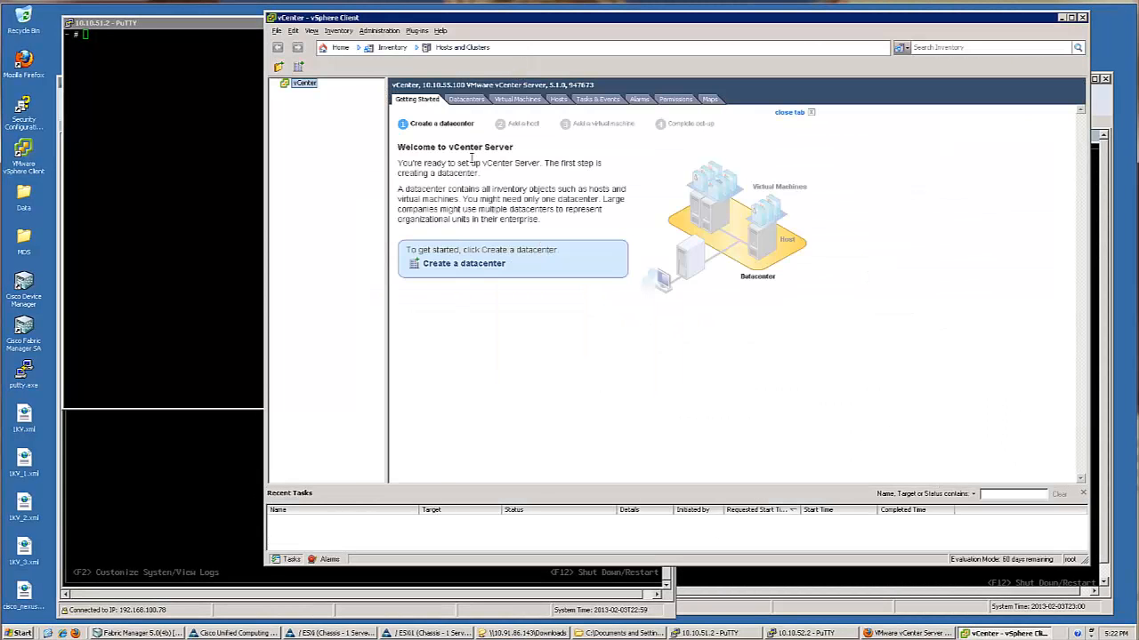
# Create a new datacenter named Chi-Lab under vCenter
pyautogui.rightClick(303, 83)
pyautogui.click(340, 103)
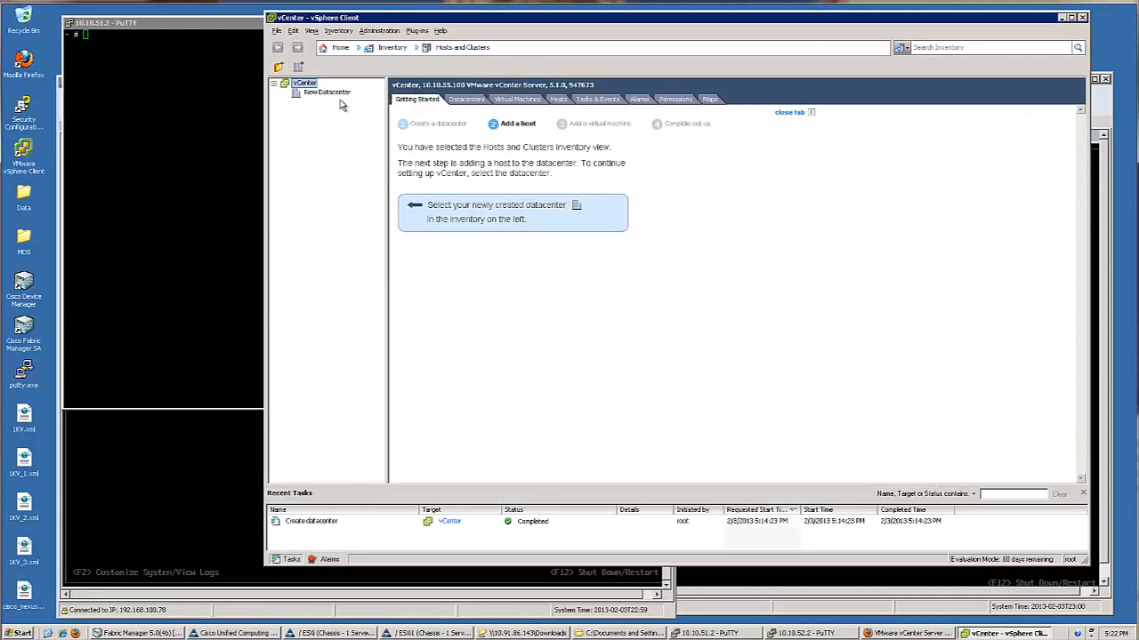
pyautogui.write('Chi-Lab')
pyautogui.press('Return')
# Add host 10.10.51.2 to Chi-Lab as root, accepting its certificate
pyautogui.rightClick(313, 93)
pyautogui.click(342, 108)
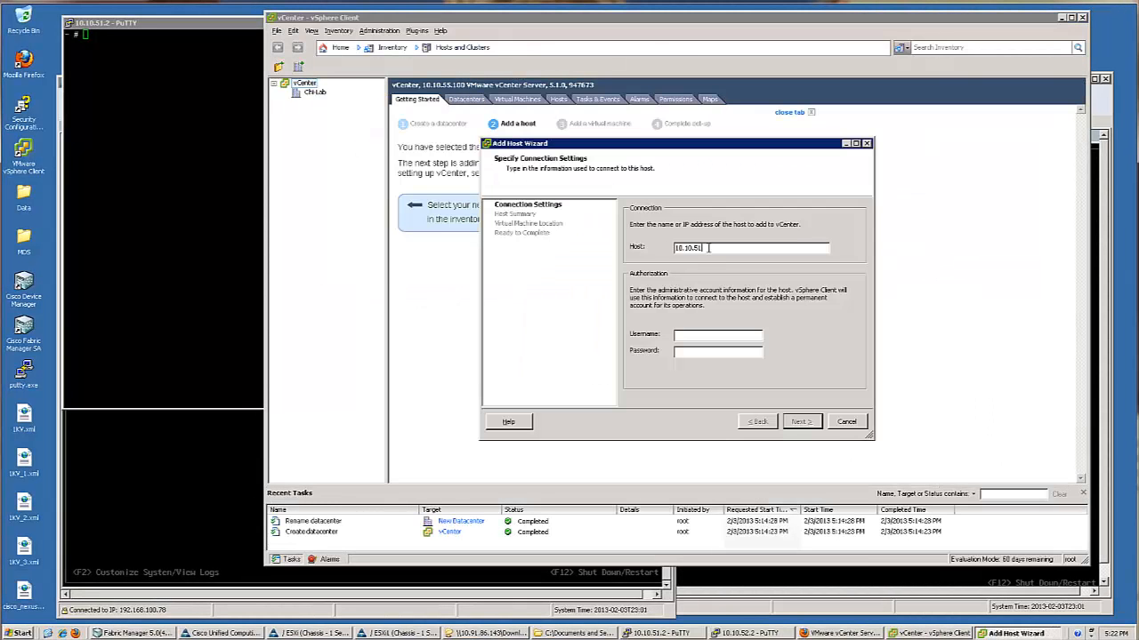
pyautogui.write('.2')
pyautogui.press('Tab')
pyautogui.write('root')
pyautogui.press('Tab')
pyautogui.write('vmware')
pyautogui.press('Return')
pyautogui.click(557, 384)
pyautogui.click(583, 351)
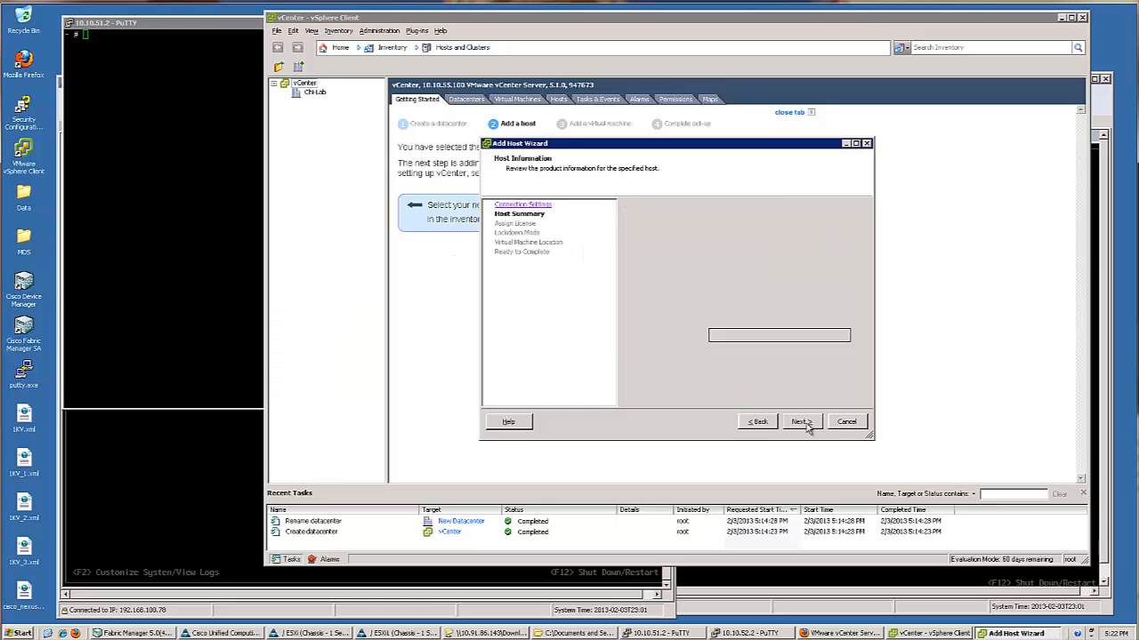
pyautogui.click(801, 422)
pyautogui.click(800, 421)
pyautogui.click(801, 422)
pyautogui.click(800, 422)
# Add host 10.10.52.2 to Chi-Lab as root, then expand host 10.10.51.2's configuration
pyautogui.rightClick(315, 92)
pyautogui.click(371, 138)
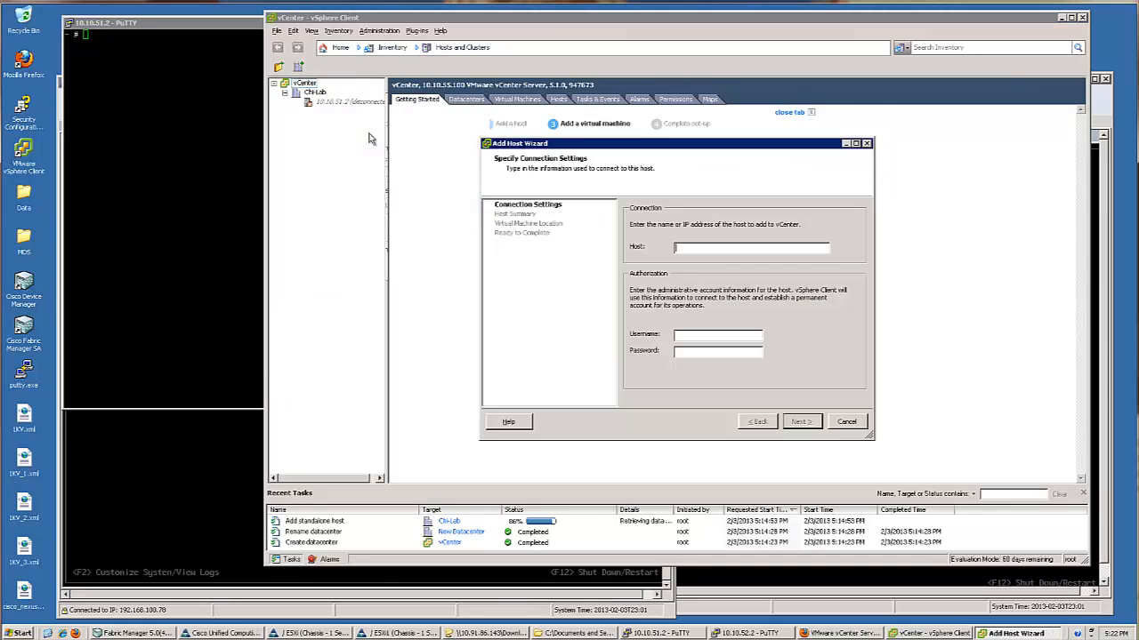
pyautogui.write('10.10.52.2')
pyautogui.press('Tab')
pyautogui.write('root')
pyautogui.press('Tab')
pyautogui.write('vmware')
pyautogui.press('Return')
pyautogui.click(557, 384)
pyautogui.click(550, 356)
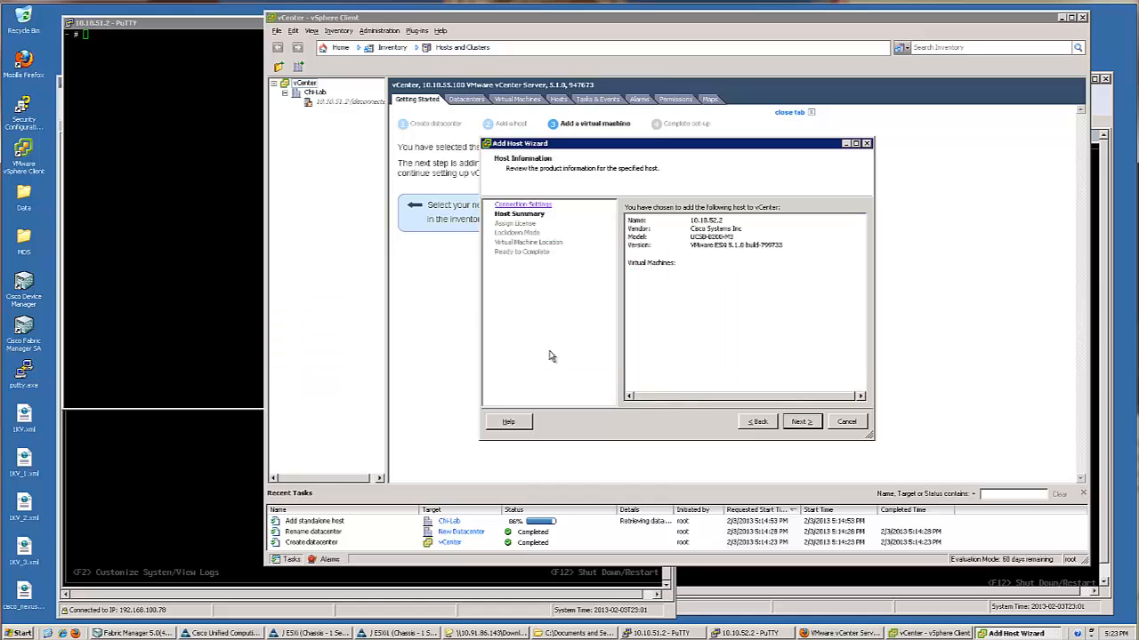
pyautogui.click(800, 421)
pyautogui.click(801, 422)
pyautogui.click(801, 422)
pyautogui.click(801, 422)
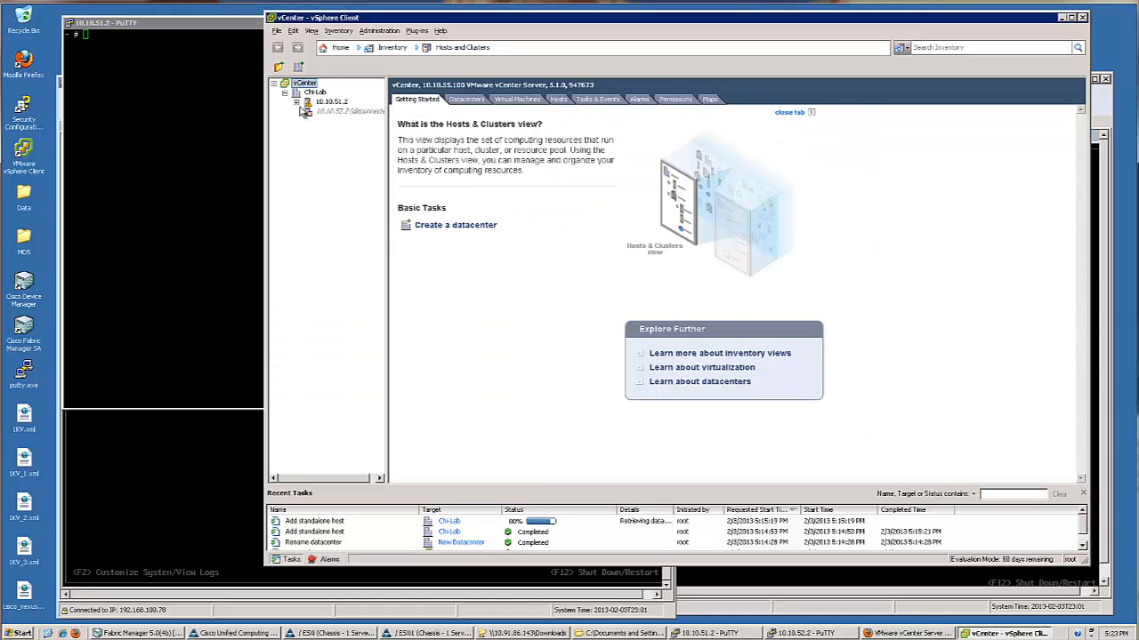
pyautogui.doubleClick(331, 101)
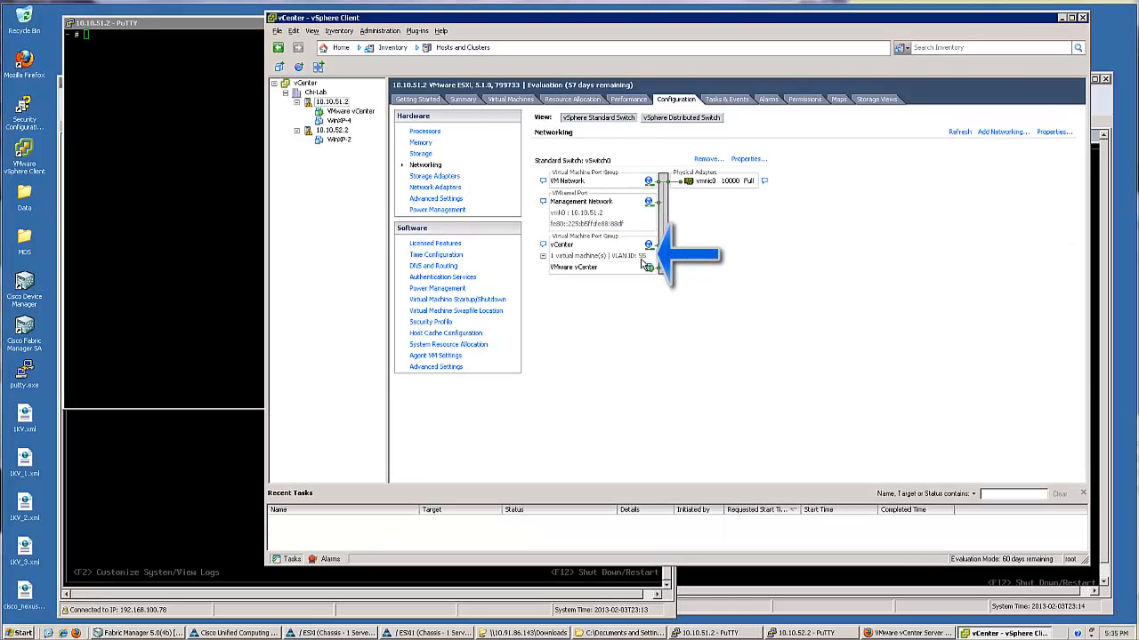
# Navigate Data > Nexus1000v folders > VSM > Installer_App and launch Nexus1000V-install_CNX.jar
pyautogui.doubleClick(24, 194)
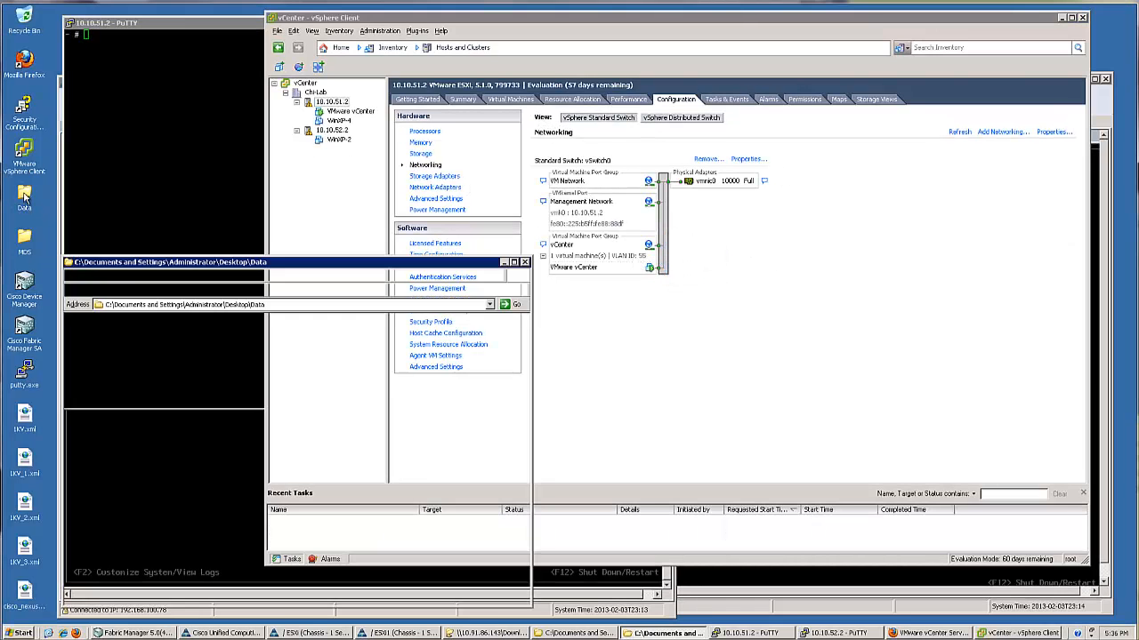
pyautogui.doubleClick(100, 338)
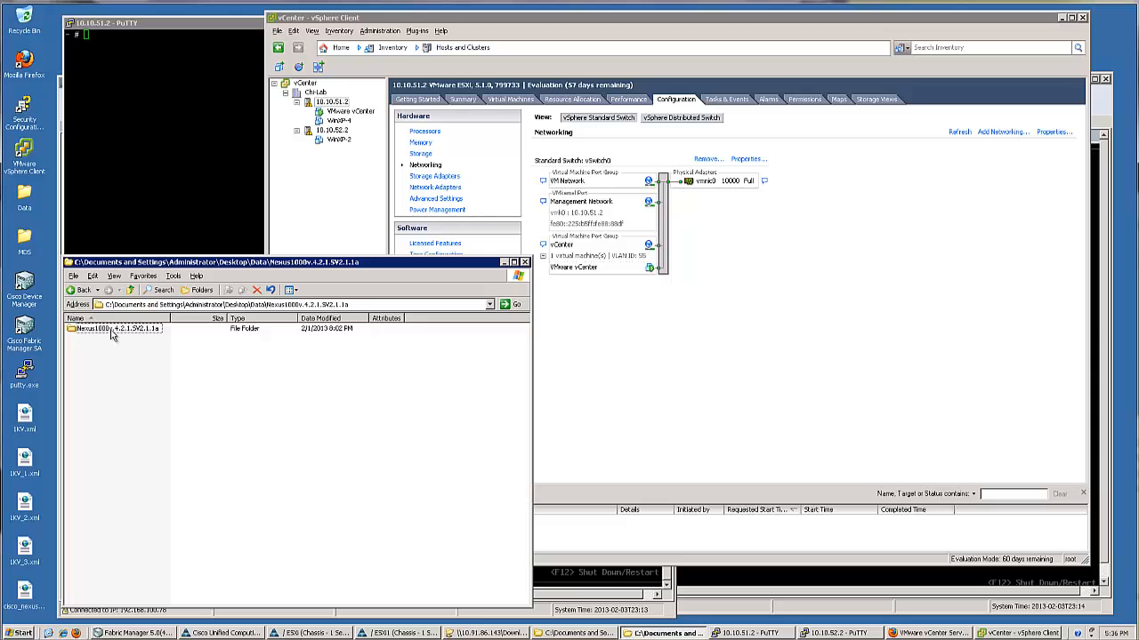
pyautogui.doubleClick(115, 329)
pyautogui.doubleClick(92, 347)
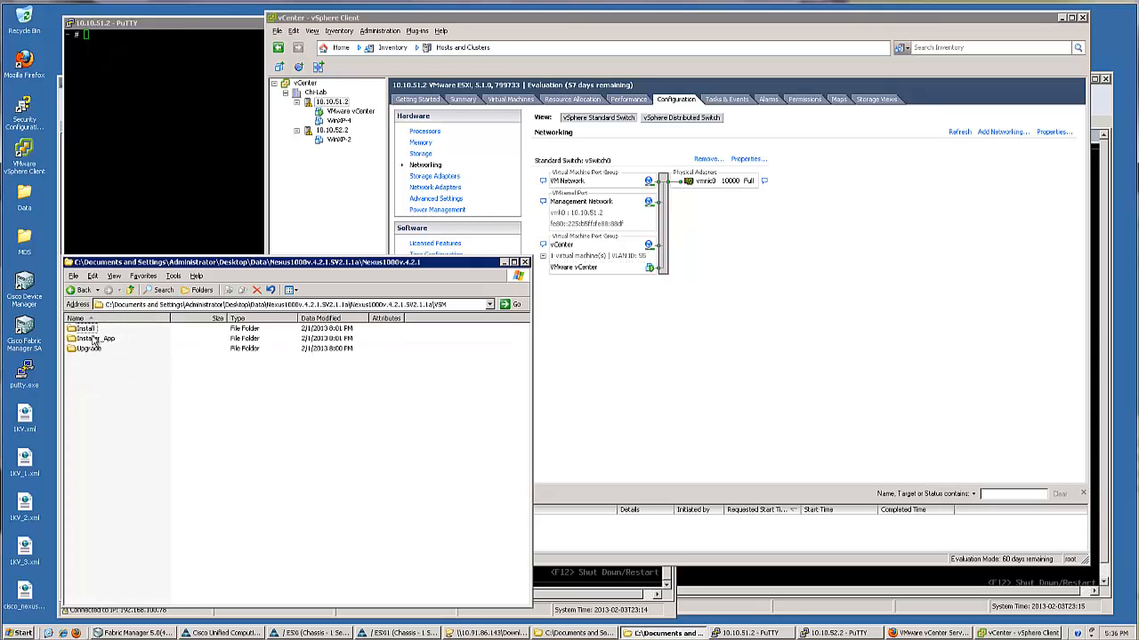
pyautogui.doubleClick(98, 341)
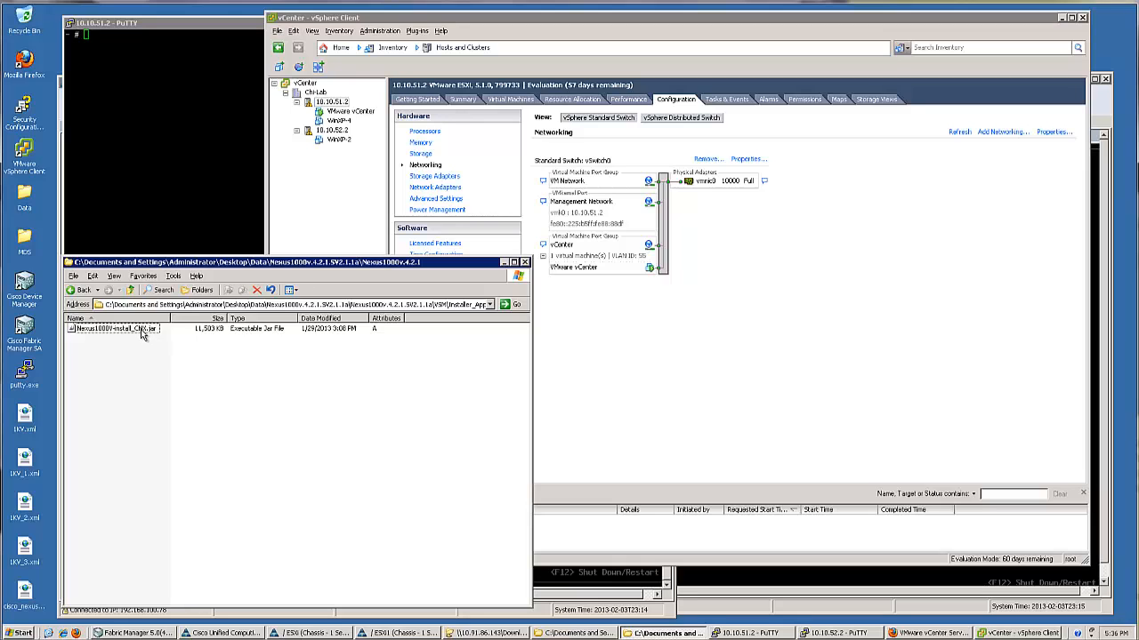
pyautogui.doubleClick(133, 331)
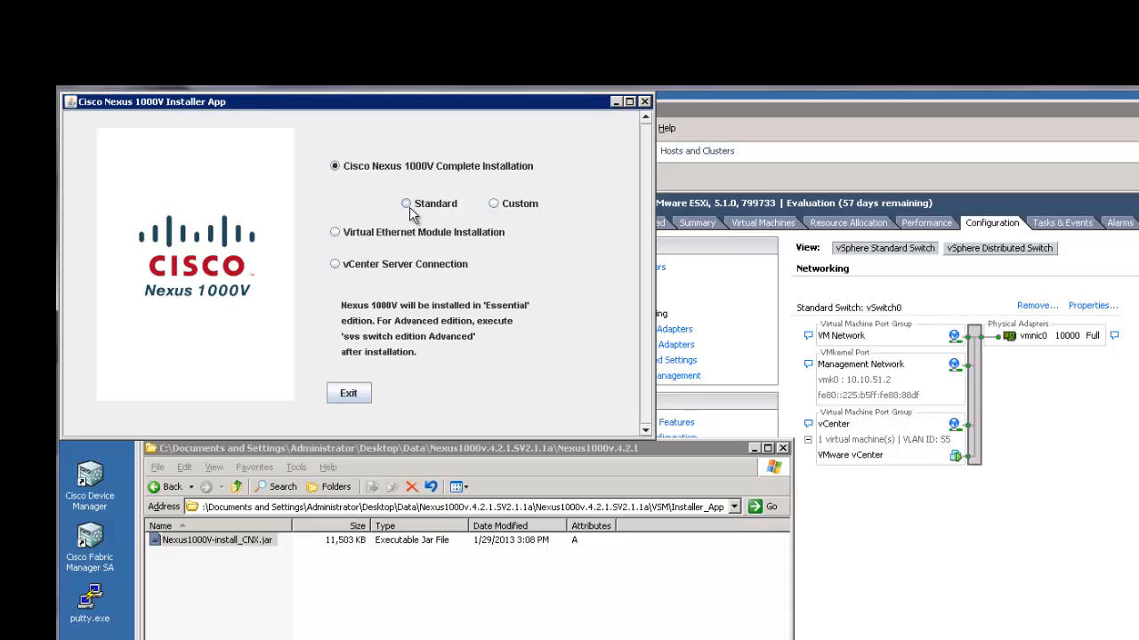
# Choose Custom complete installation and connect to vCenter 10.10.55.100 as root with its password
pyautogui.click(495, 204)
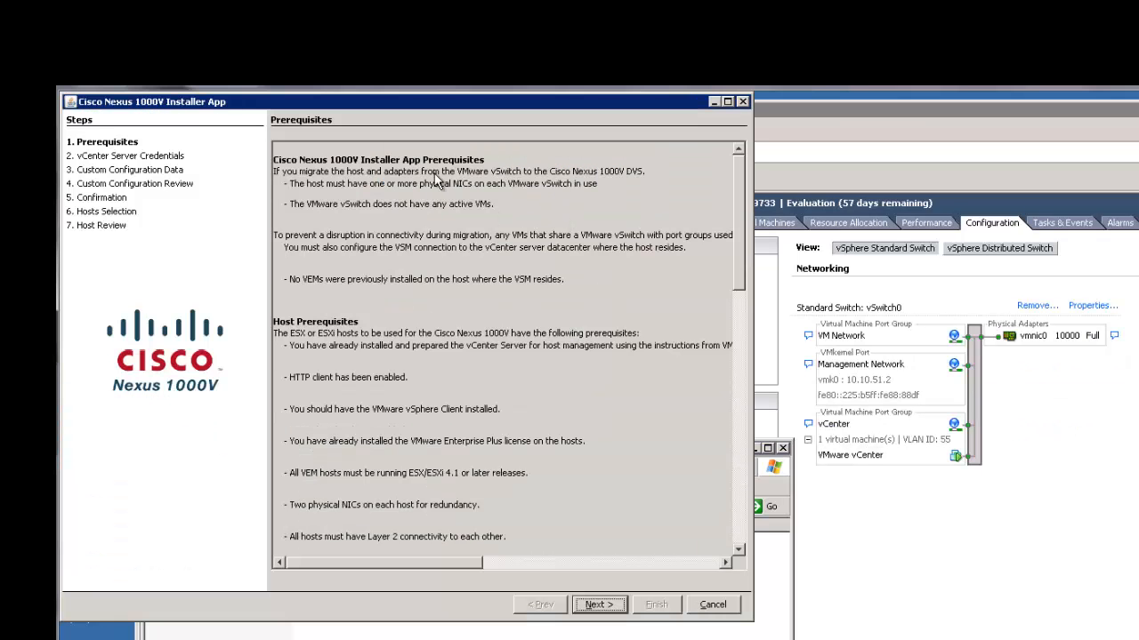
pyautogui.click(600, 605)
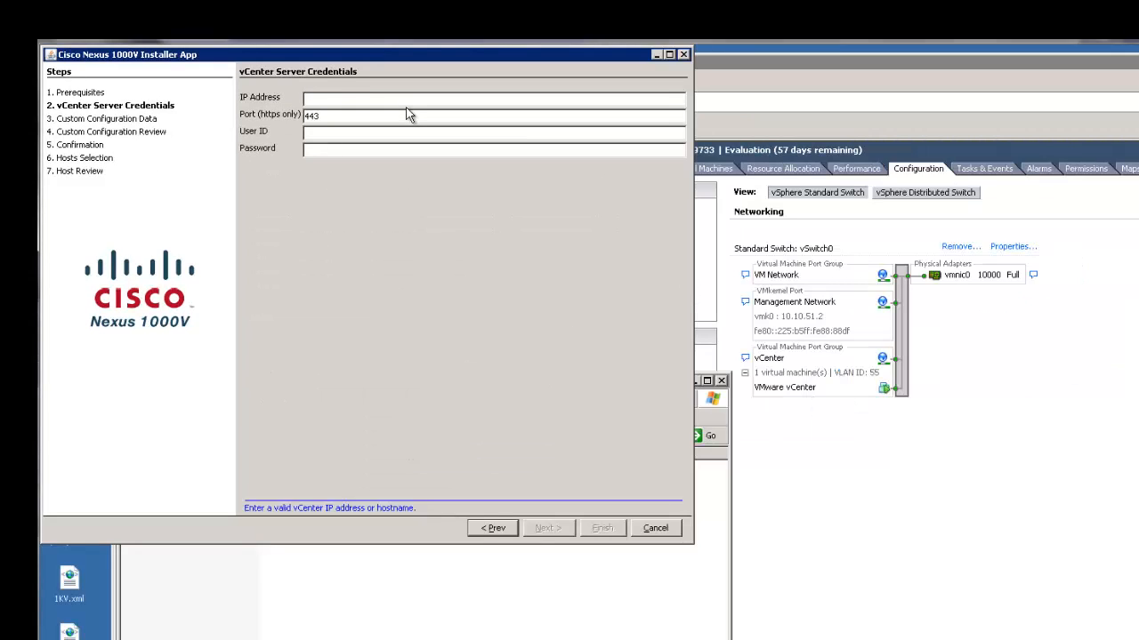
pyautogui.write('10.10.55')
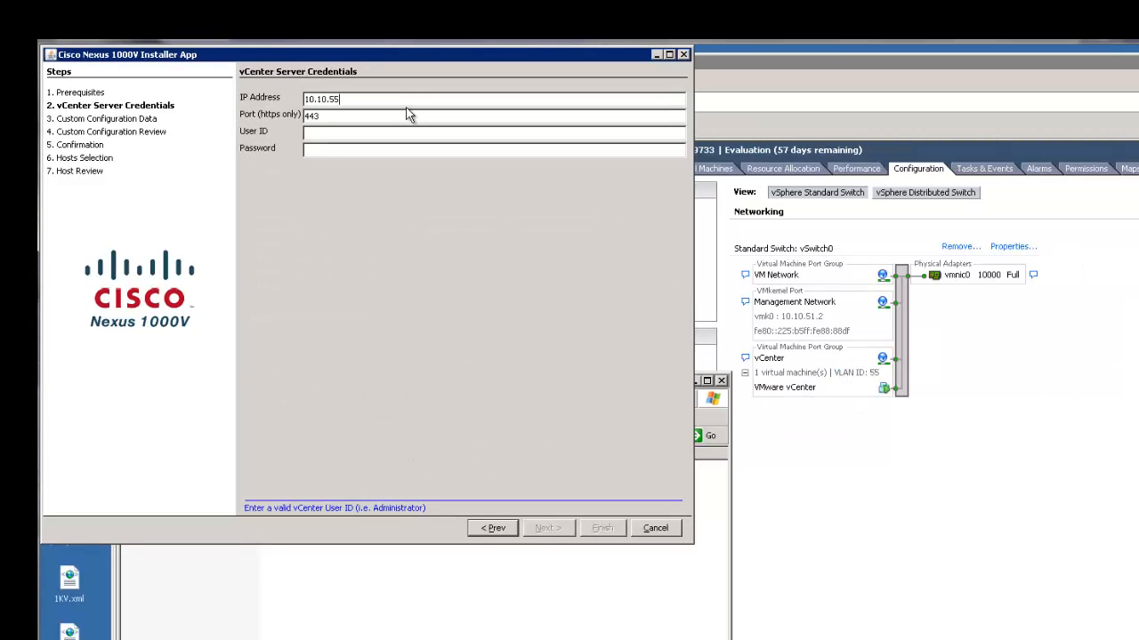
pyautogui.write('.100root')
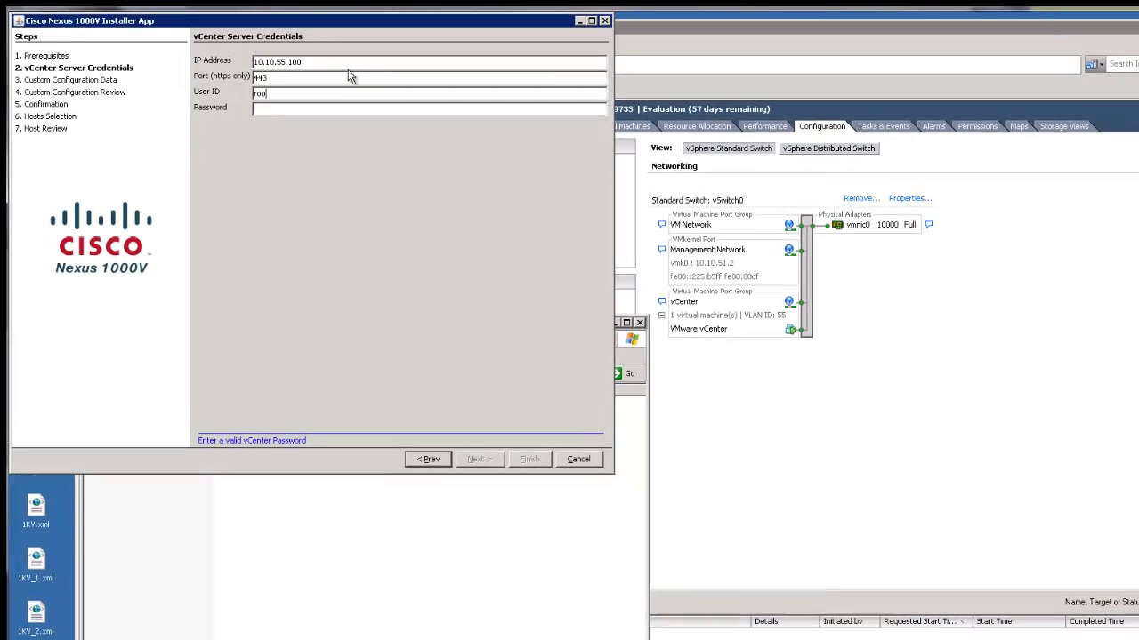
pyautogui.press('Tab')
pyautogui.write('******')
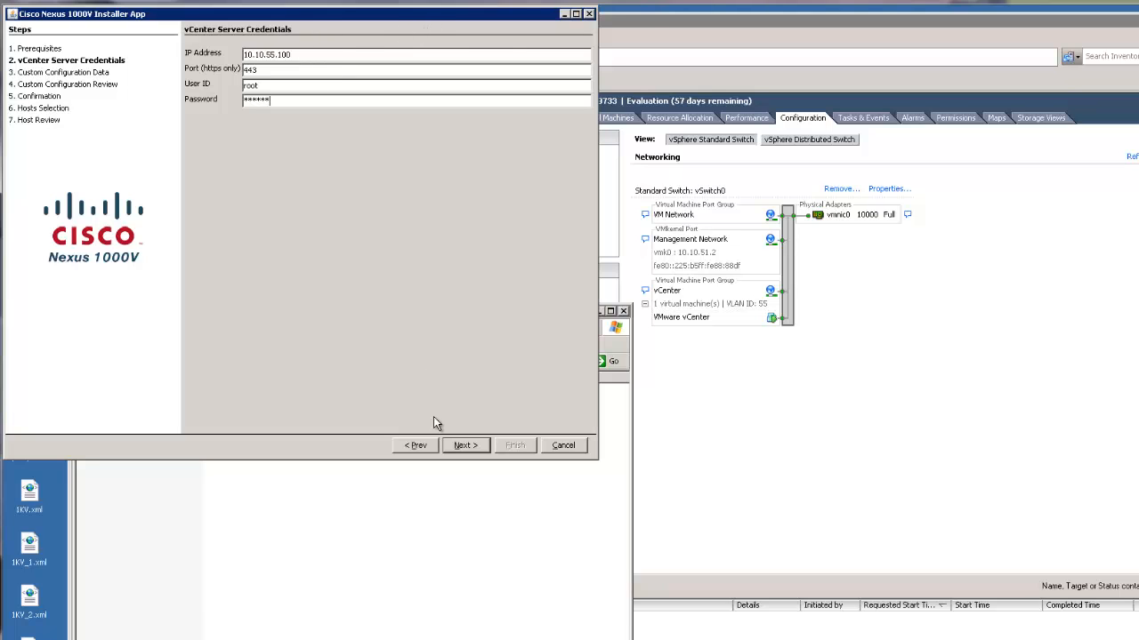
pyautogui.click(466, 446)
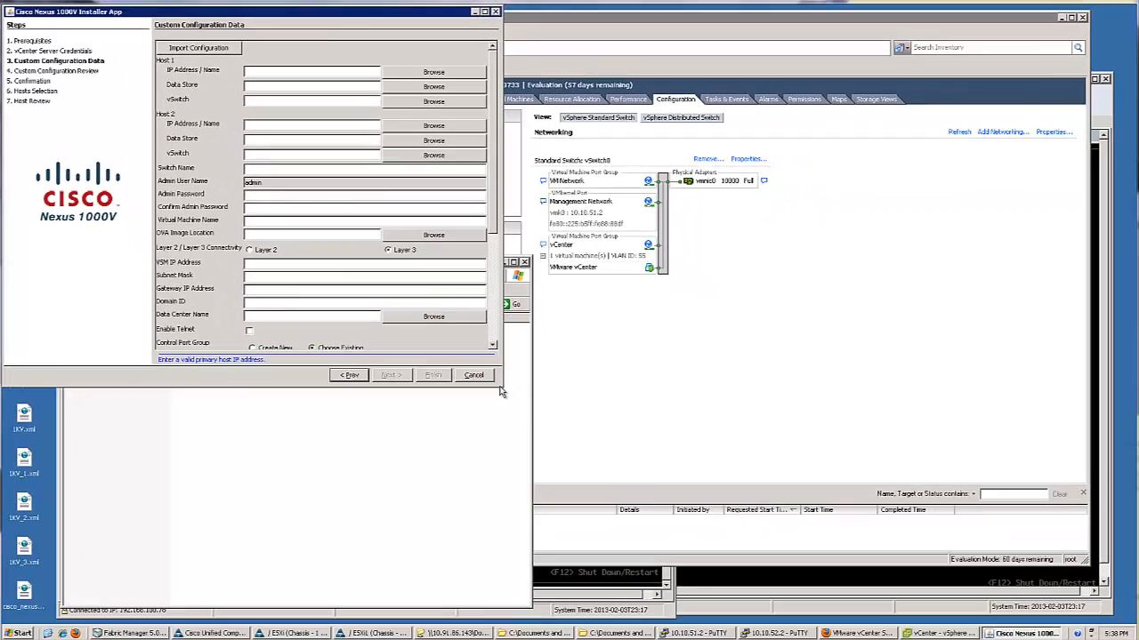
# Enlarge the installer window and pick 10.10.51.2 from the inventory as Host 1
pyautogui.moveTo(757, 614); pyautogui.dragTo(816, 639)
pyautogui.moveTo(543, 447); pyautogui.dragTo(562, 592)
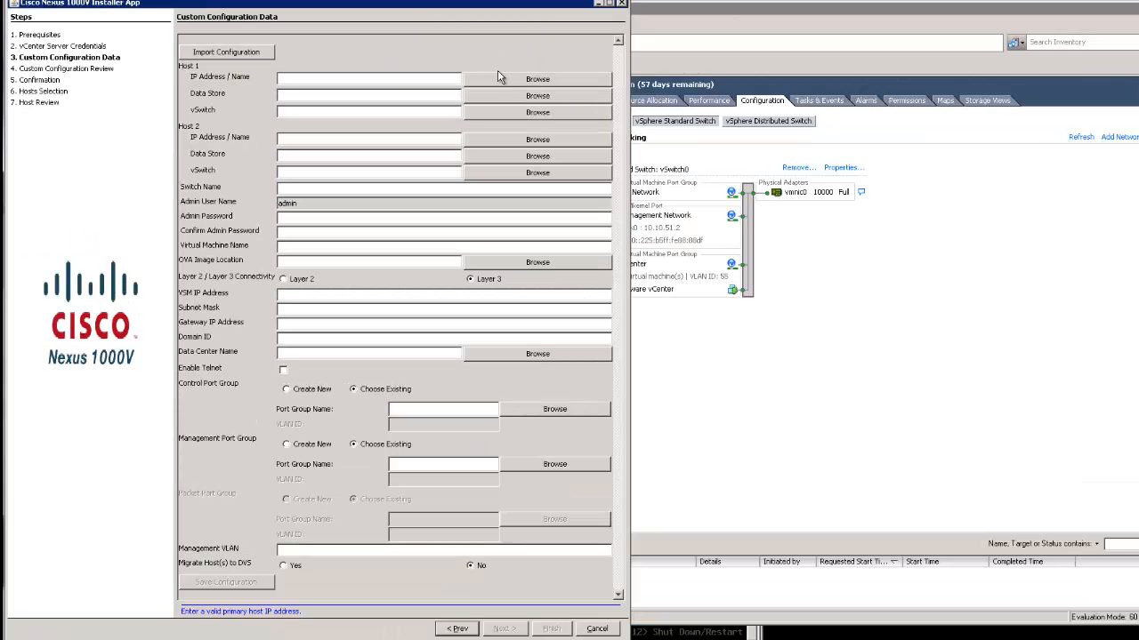
pyautogui.click(499, 84)
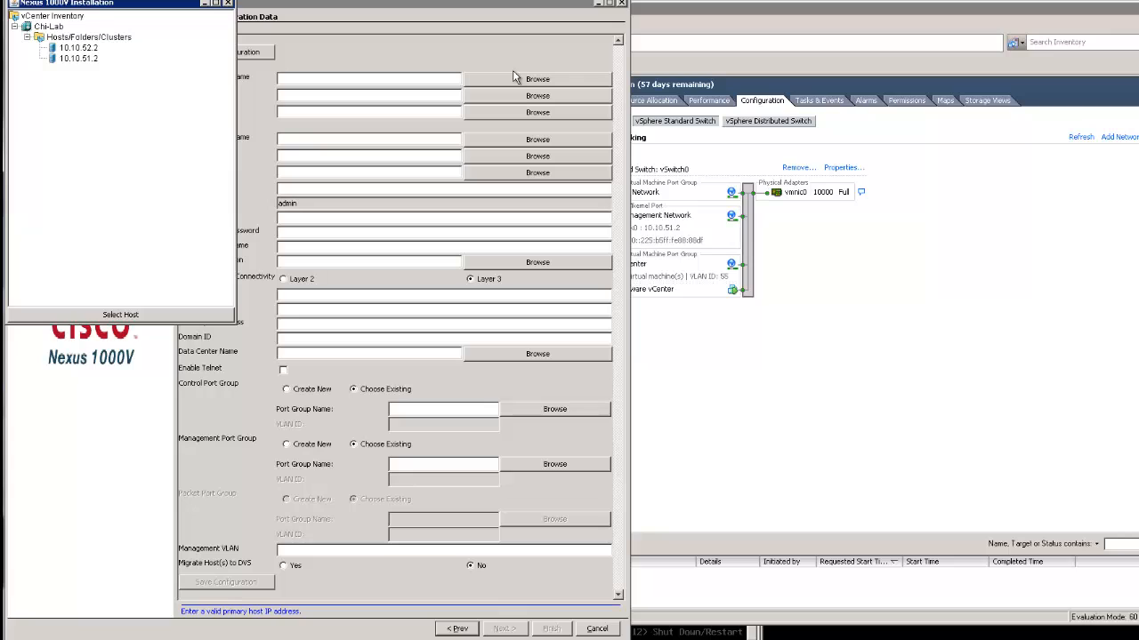
pyautogui.click(78, 49)
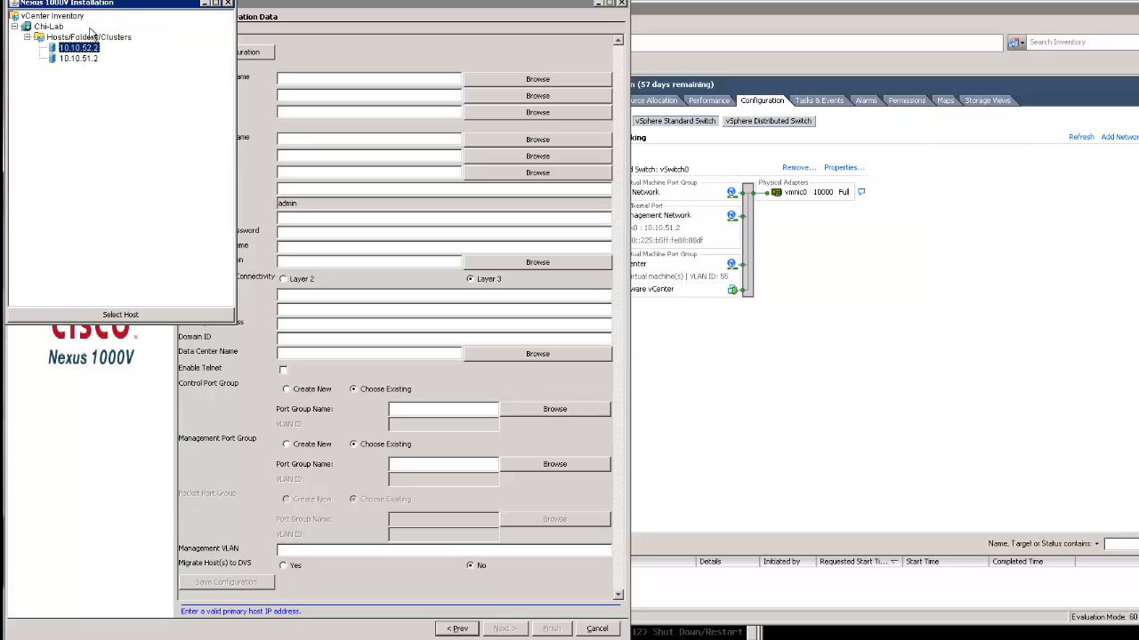
pyautogui.moveTo(112, 5); pyautogui.dragTo(205, 124)
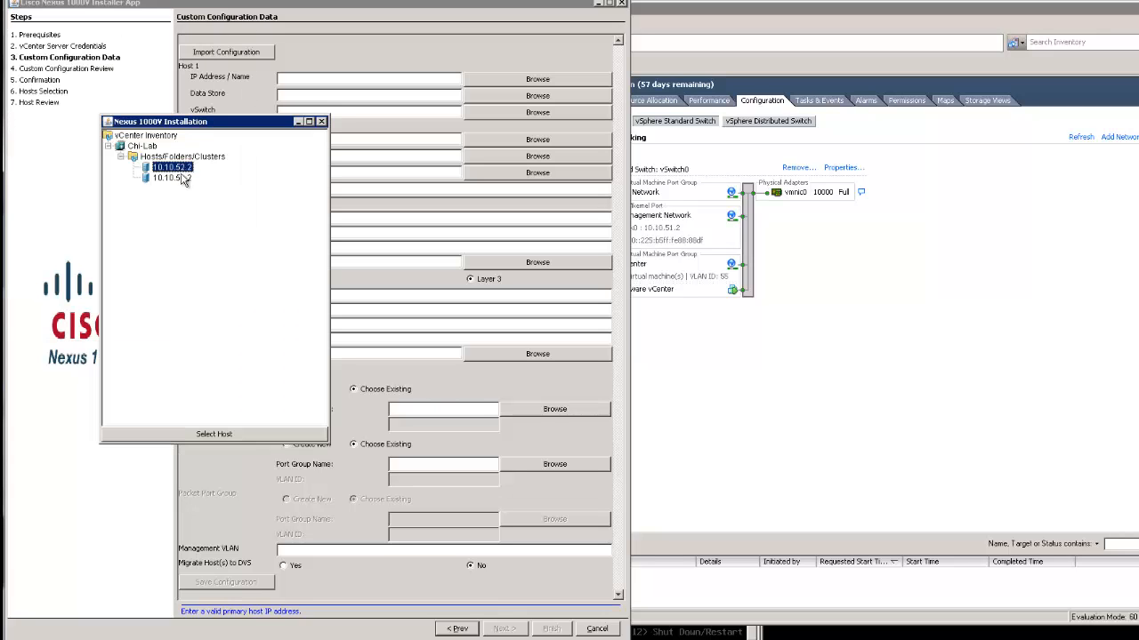
pyautogui.click(182, 180)
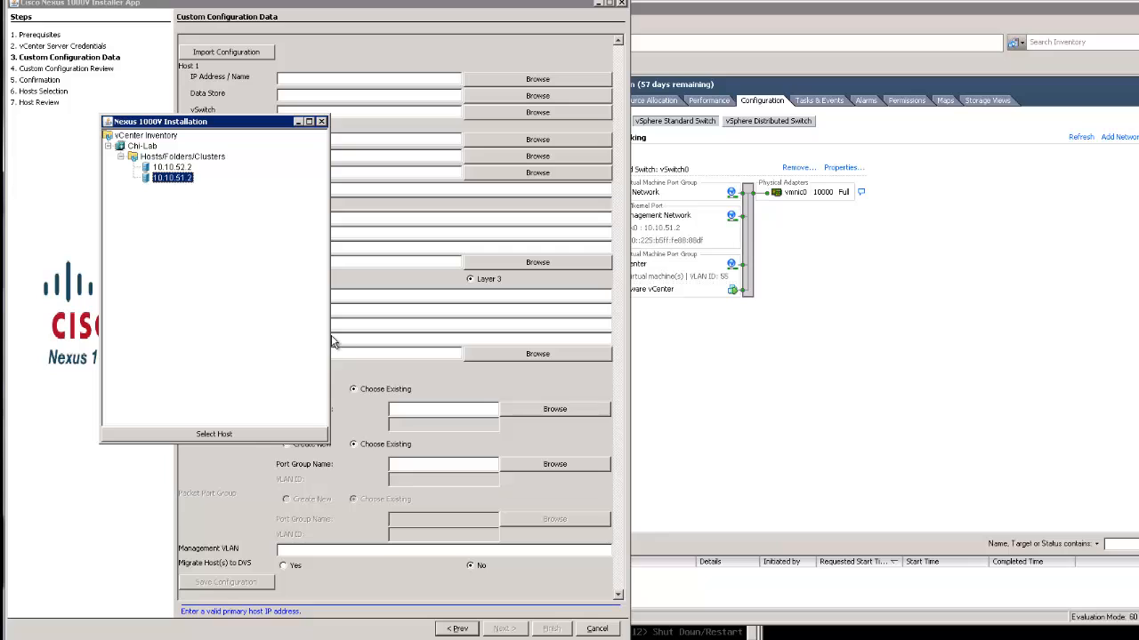
pyautogui.click(245, 435)
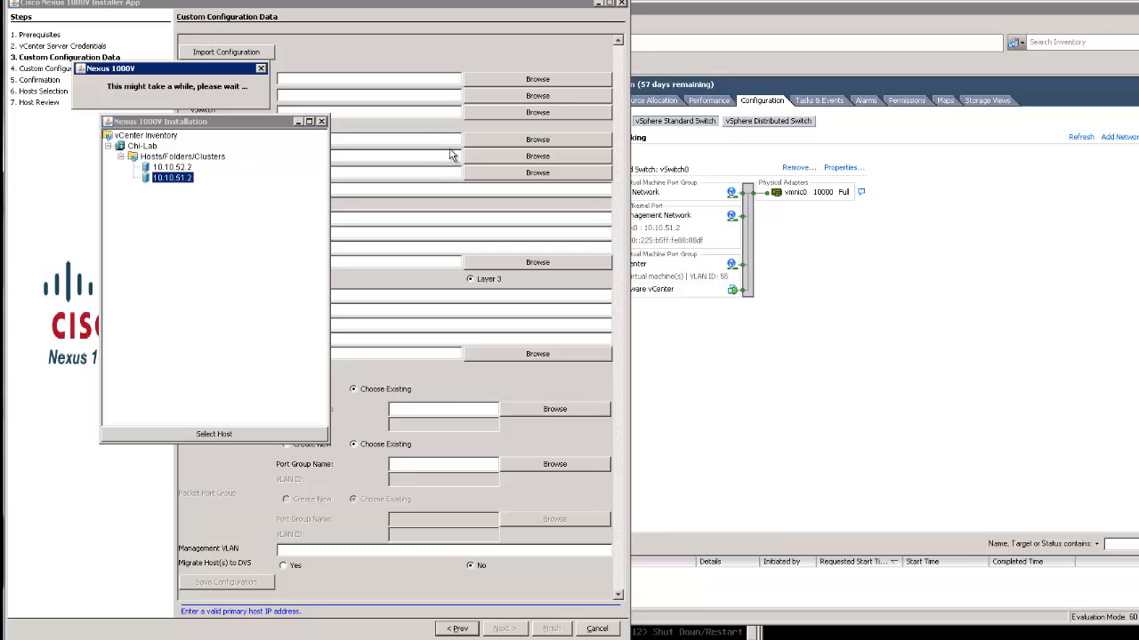
pyautogui.click(164, 213)
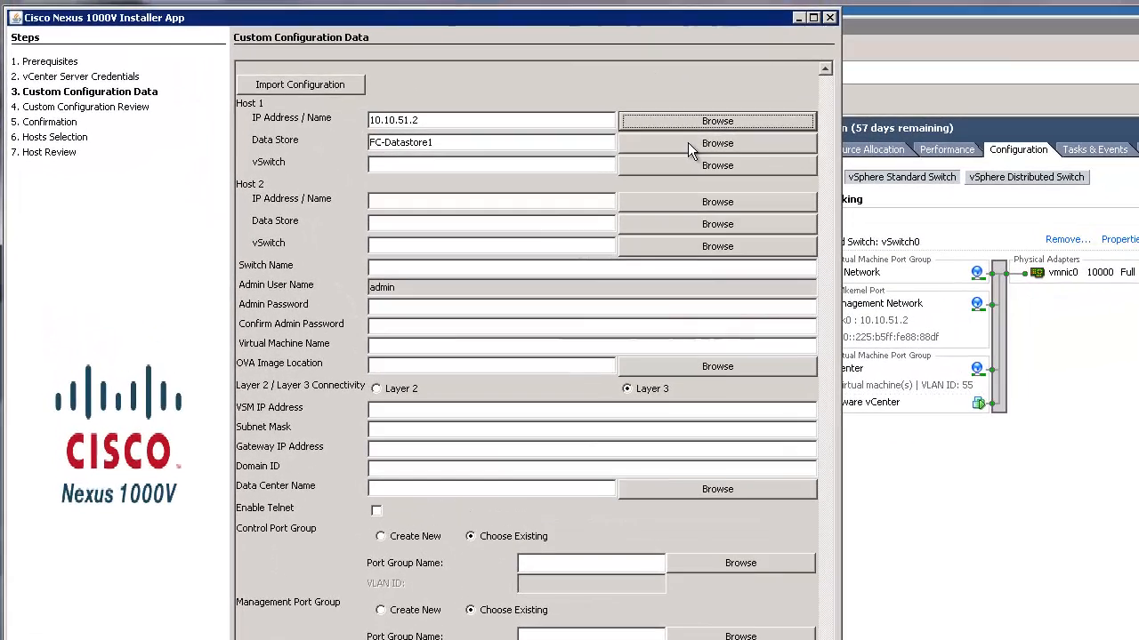
# Set Host 1's data store to ESXi DataStore on Clariion
pyautogui.click(534, 96)
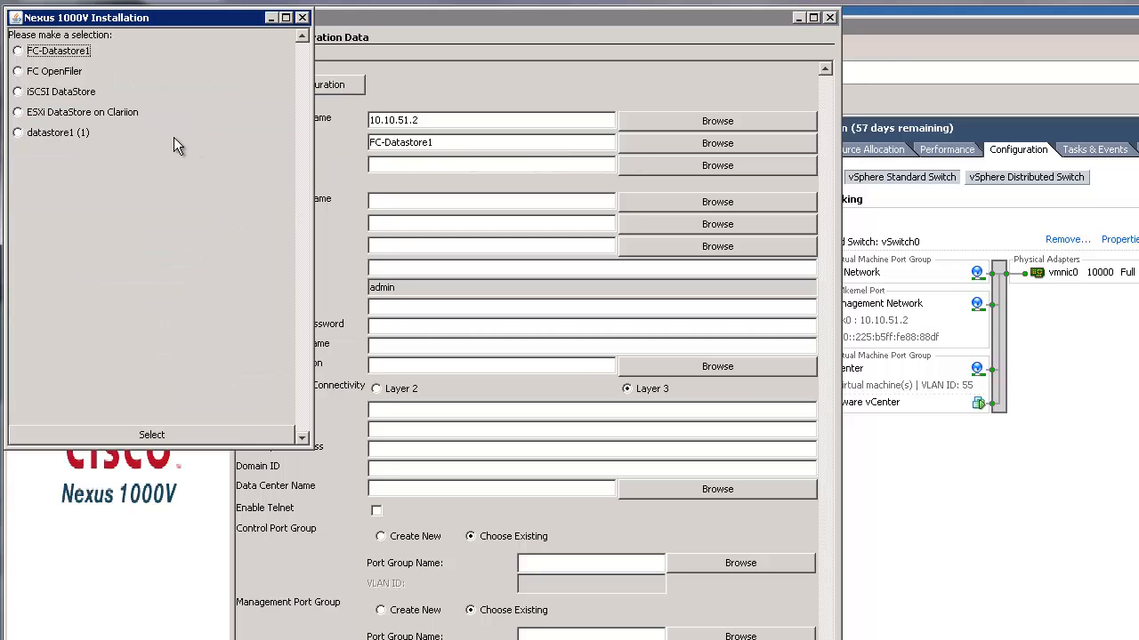
pyautogui.click(19, 112)
pyautogui.click(100, 435)
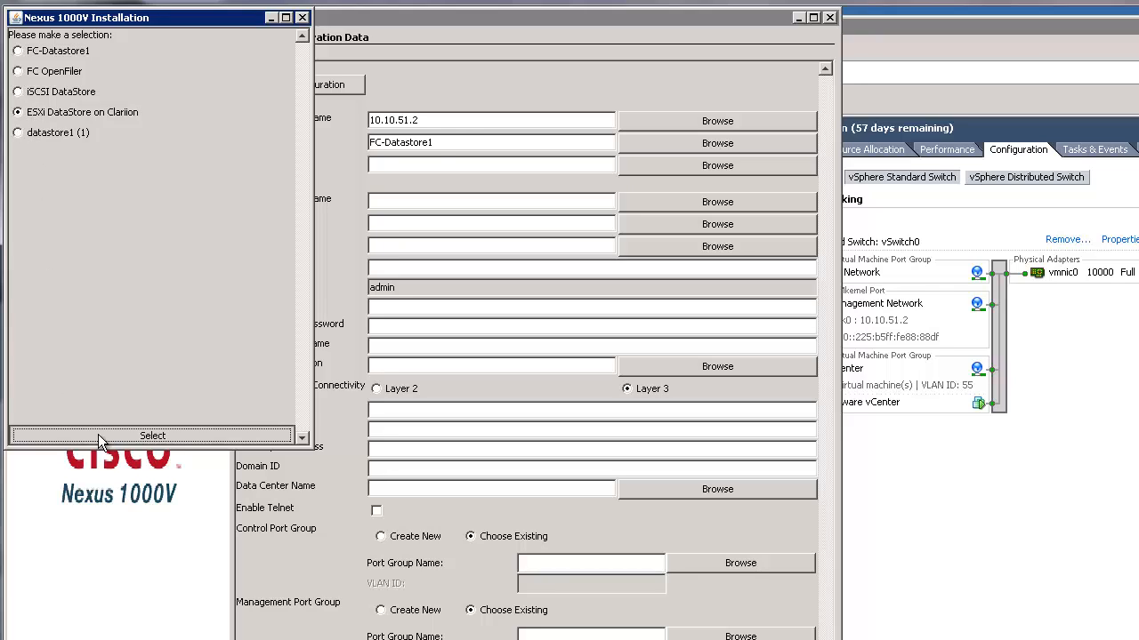
# Set Host 1's vSwitch to vSwitch0
pyautogui.click(627, 169)
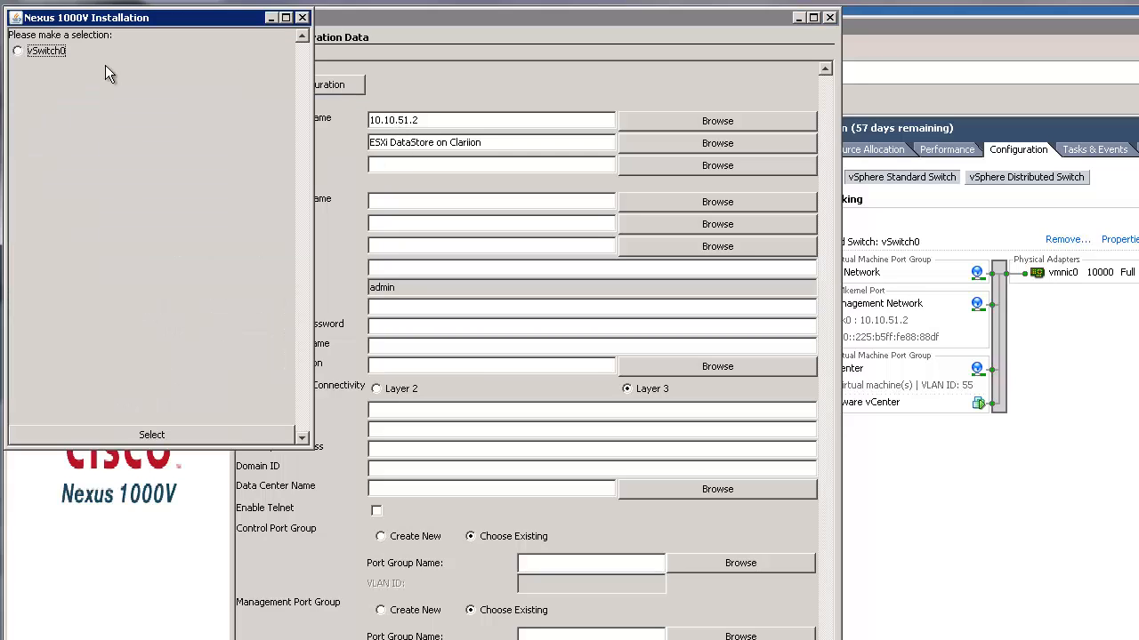
pyautogui.click(44, 53)
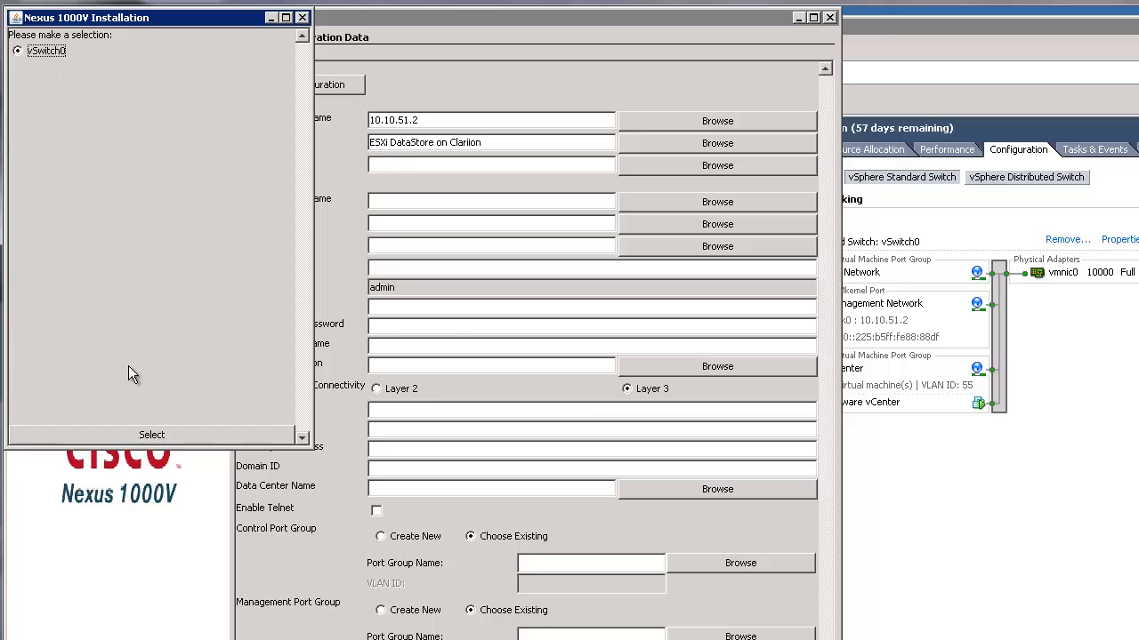
pyautogui.click(134, 436)
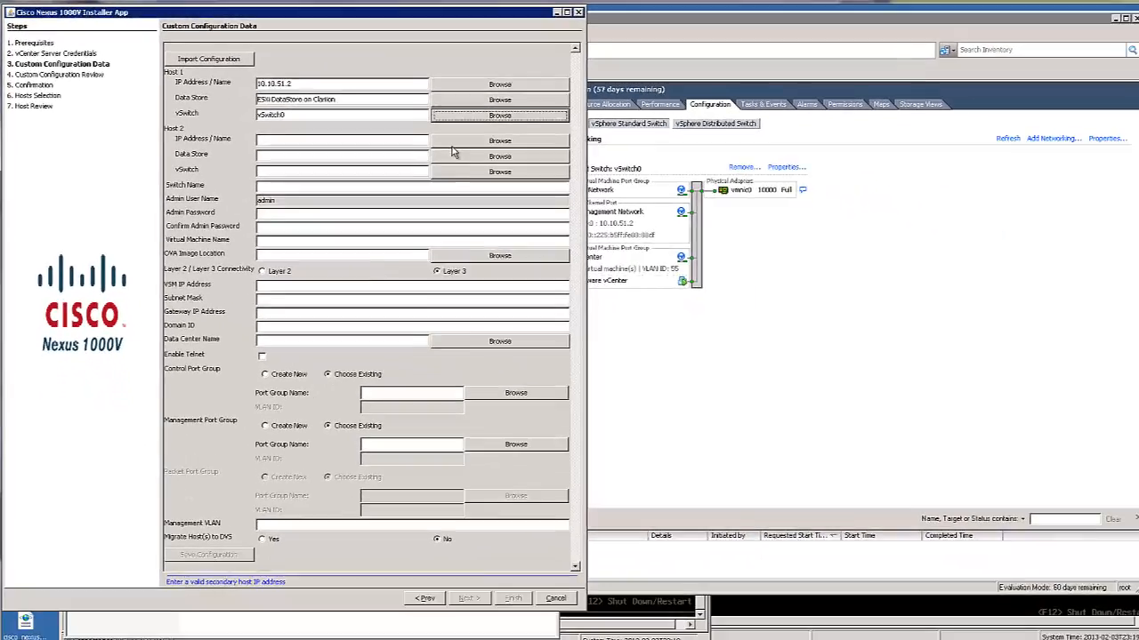
# Select 10.10.52.2 from the inventory as Host 2
pyautogui.click(654, 204)
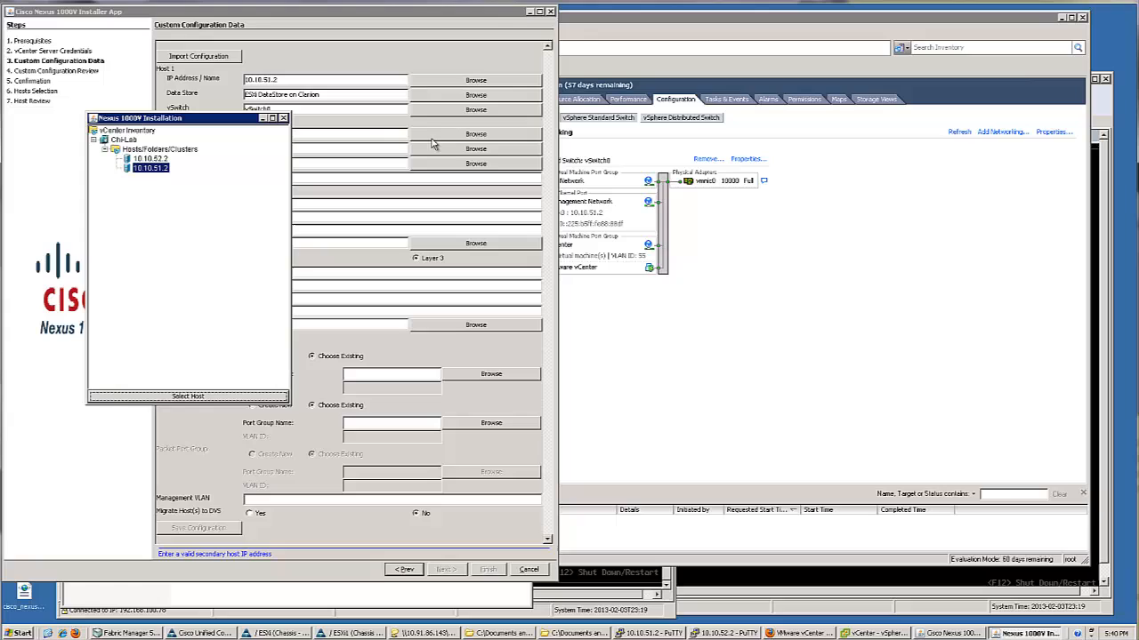
pyautogui.click(149, 159)
pyautogui.click(188, 396)
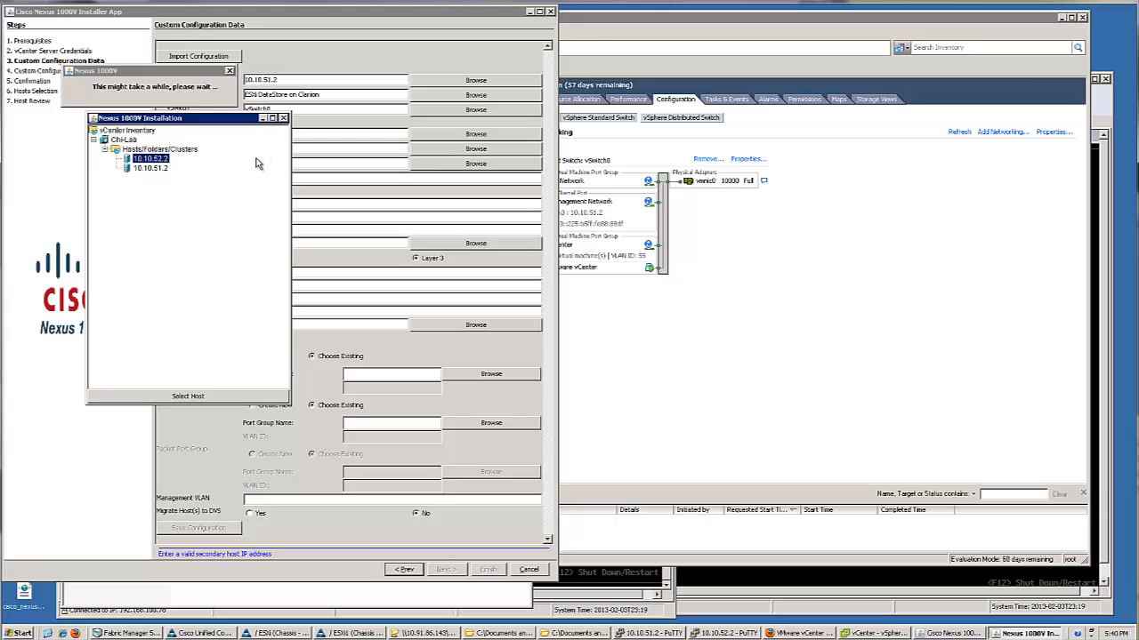
pyautogui.click(219, 400)
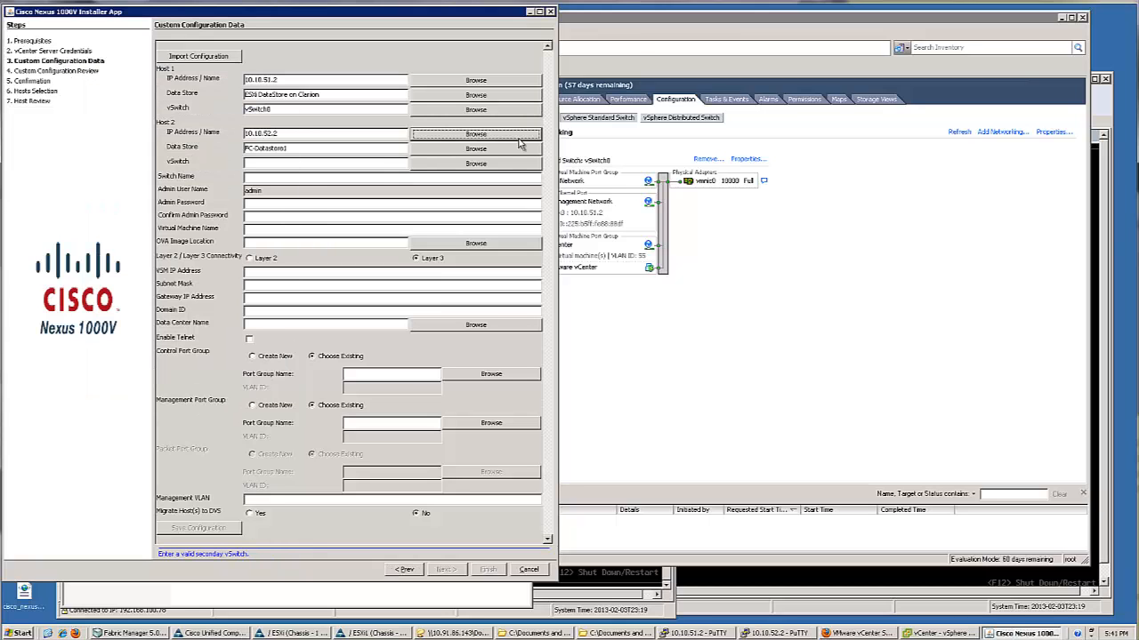
# Give Host 2 data store ESXi DataStore on Clariion and vSwitch vSwitch0
pyautogui.click(464, 153)
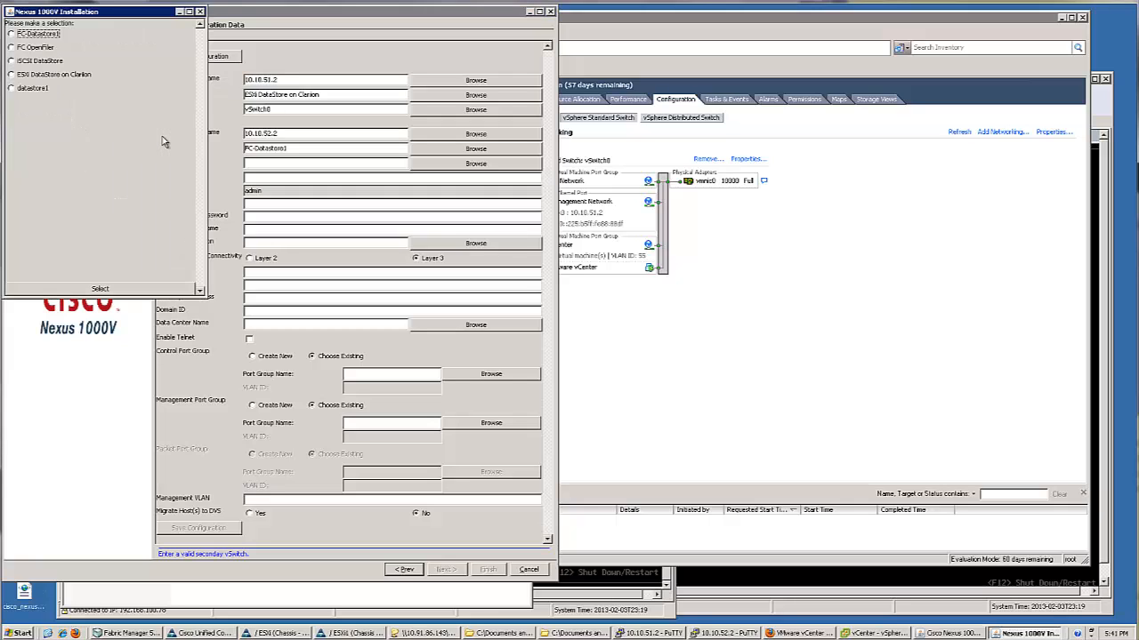
pyautogui.click(36, 74)
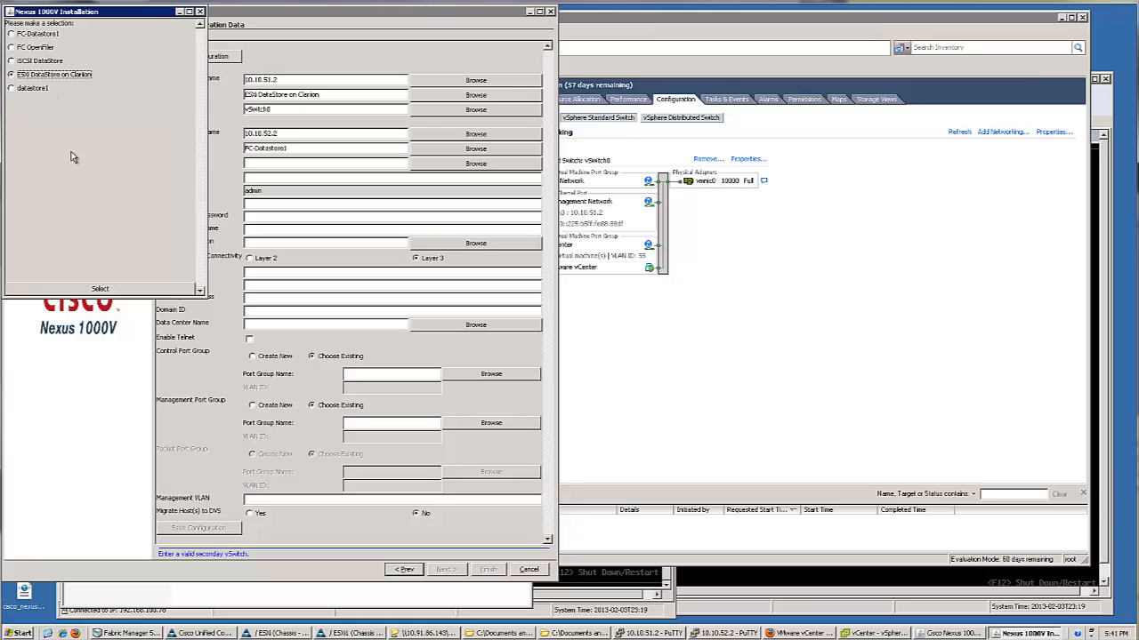
pyautogui.click(113, 291)
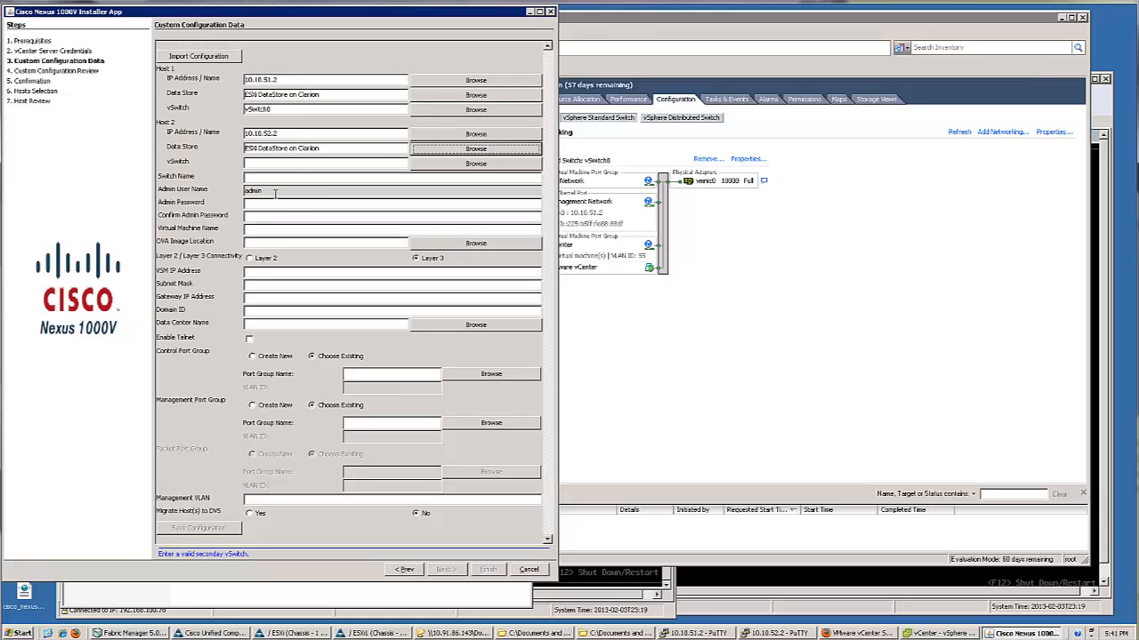
pyautogui.click(455, 165)
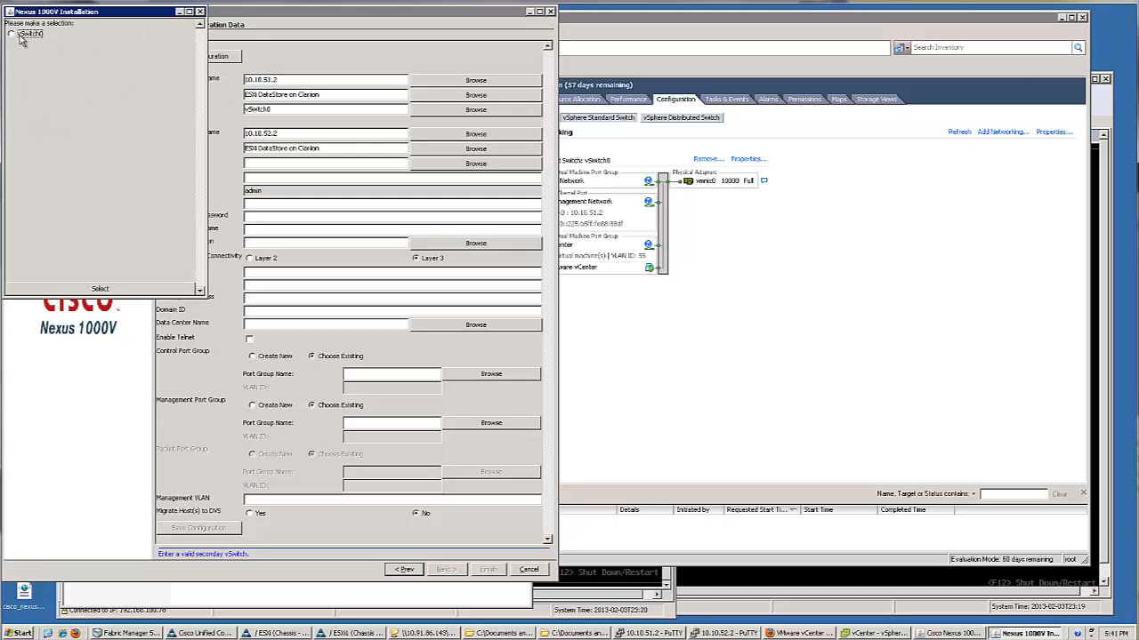
pyautogui.click(19, 36)
pyautogui.click(103, 289)
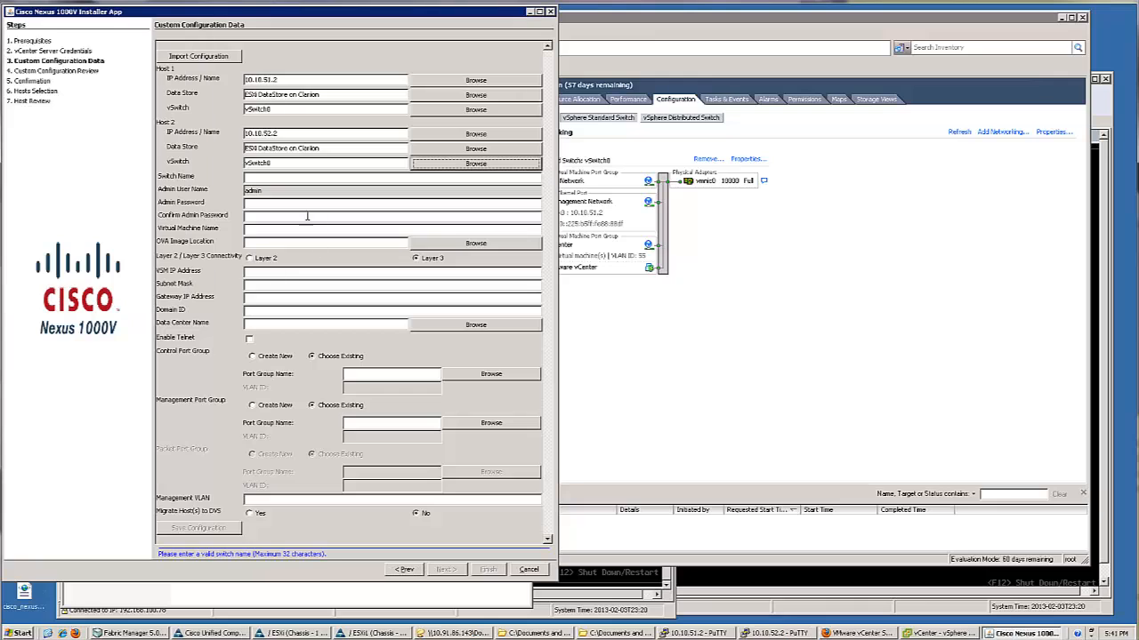
pyautogui.click(336, 178)
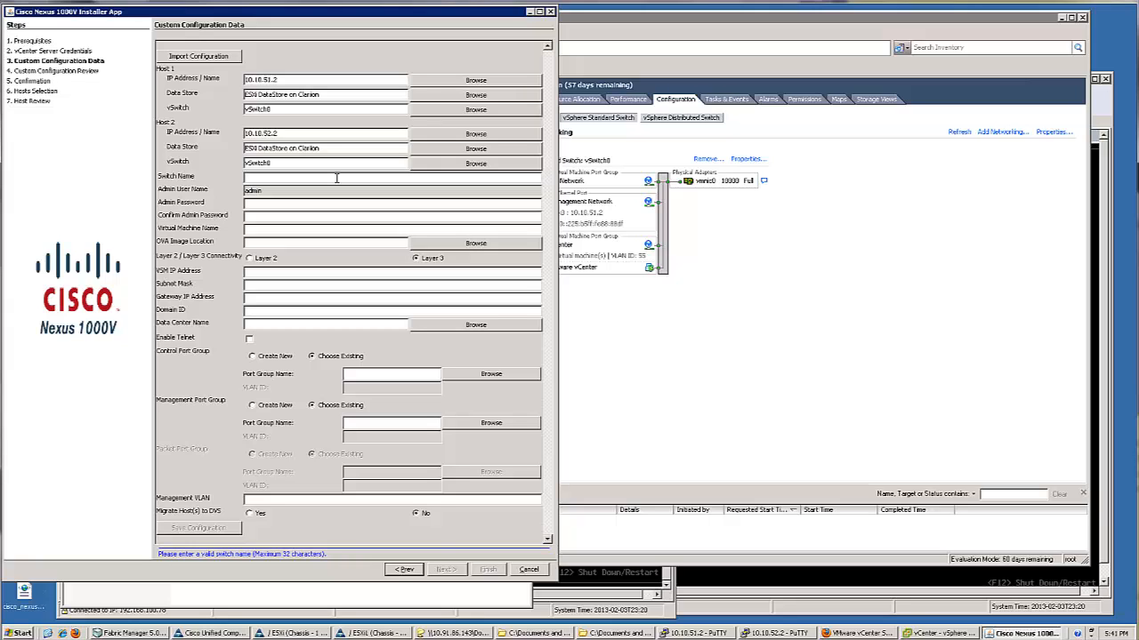
# Enter switch name Nexus-VSM, the admin password twice, and VM name VSM-1KV
pyautogui.write('Ne')
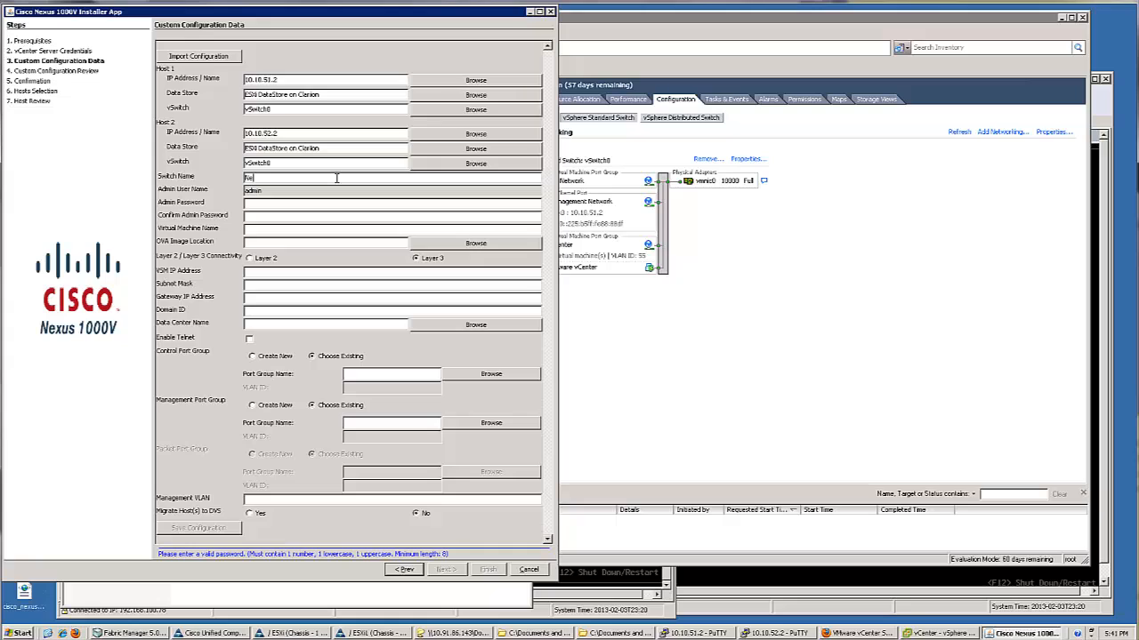
pyautogui.write('xus-VSM')
pyautogui.click(295, 204)
pyautogui.write('Cisco123')
pyautogui.press('Tab')
pyautogui.write('Cisco123')
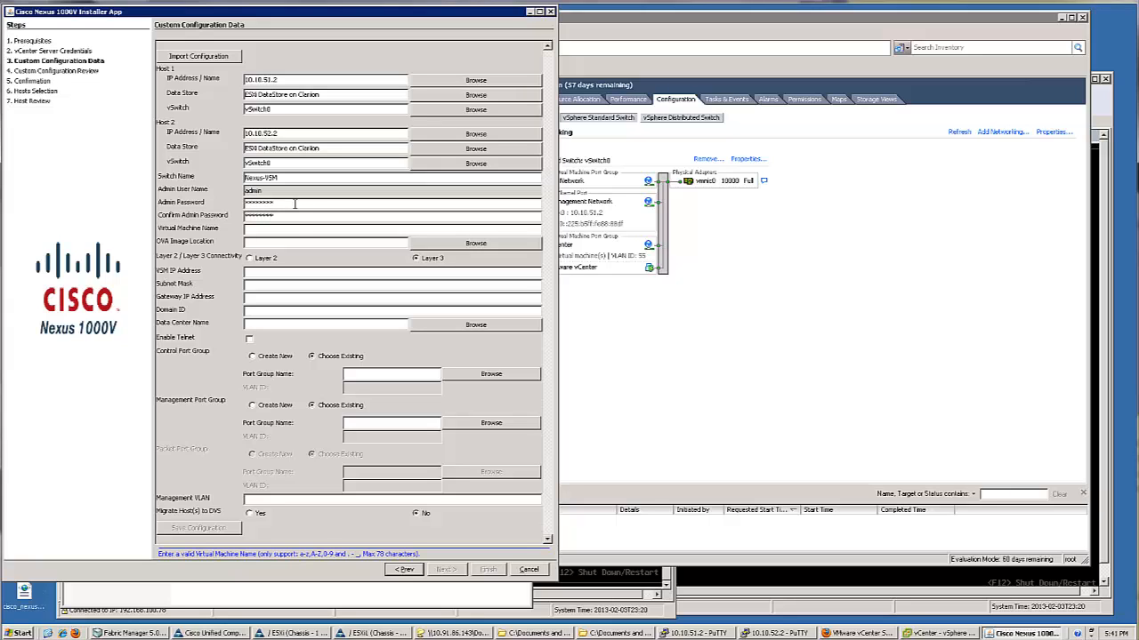
pyautogui.click(275, 230)
pyautogui.write('VSM')
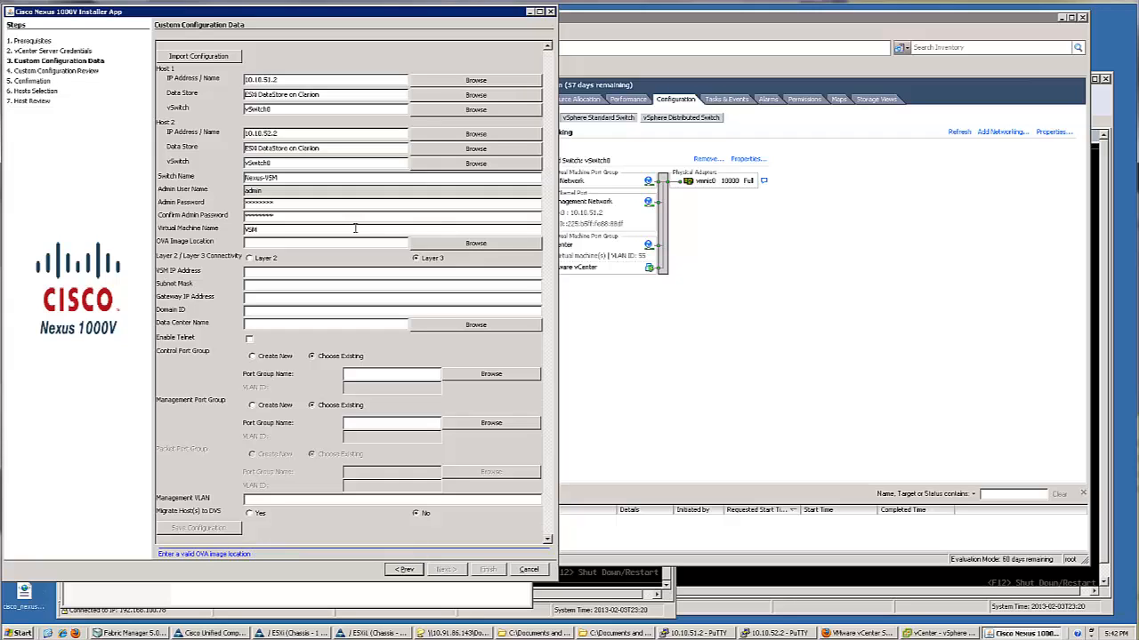
pyautogui.write('-1KV')
# Pick nexus-1000v.4.2.1.SV2.1.1a.ova from Data > Nexus1000v > VSM > Install as the OVA image
pyautogui.click(513, 245)
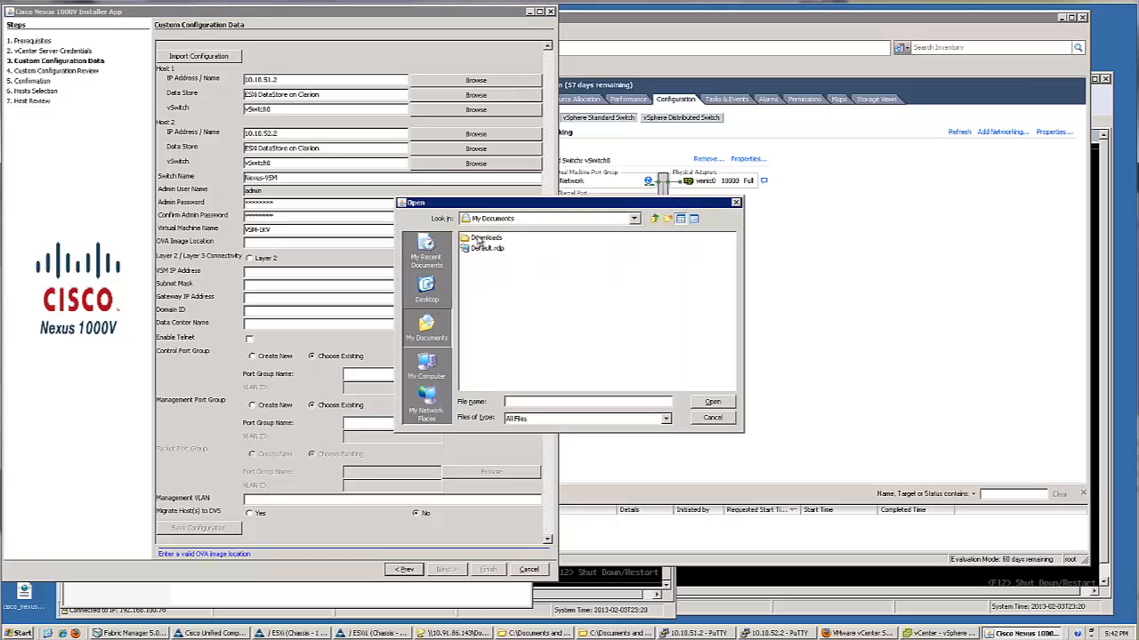
pyautogui.click(436, 289)
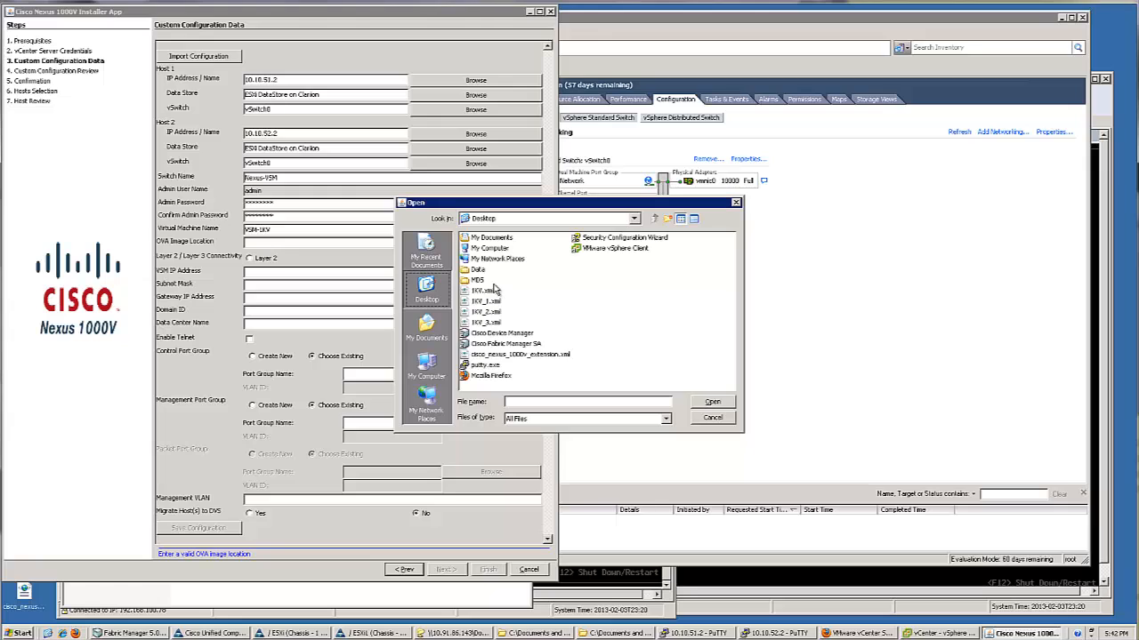
pyautogui.click(478, 270)
pyautogui.doubleClick(479, 270)
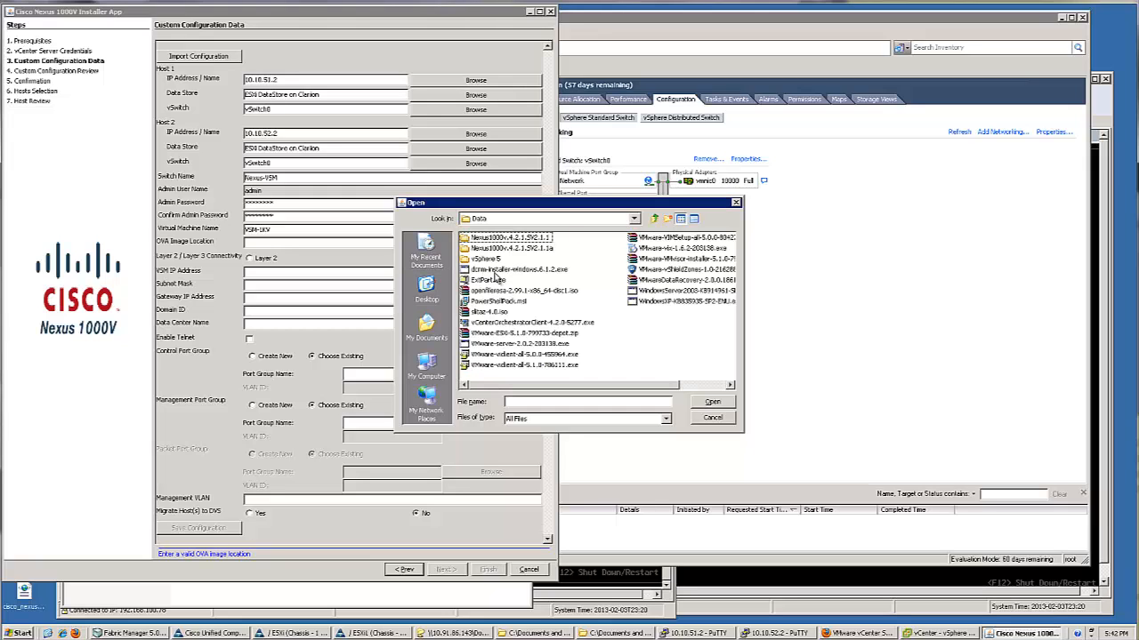
pyautogui.doubleClick(525, 248)
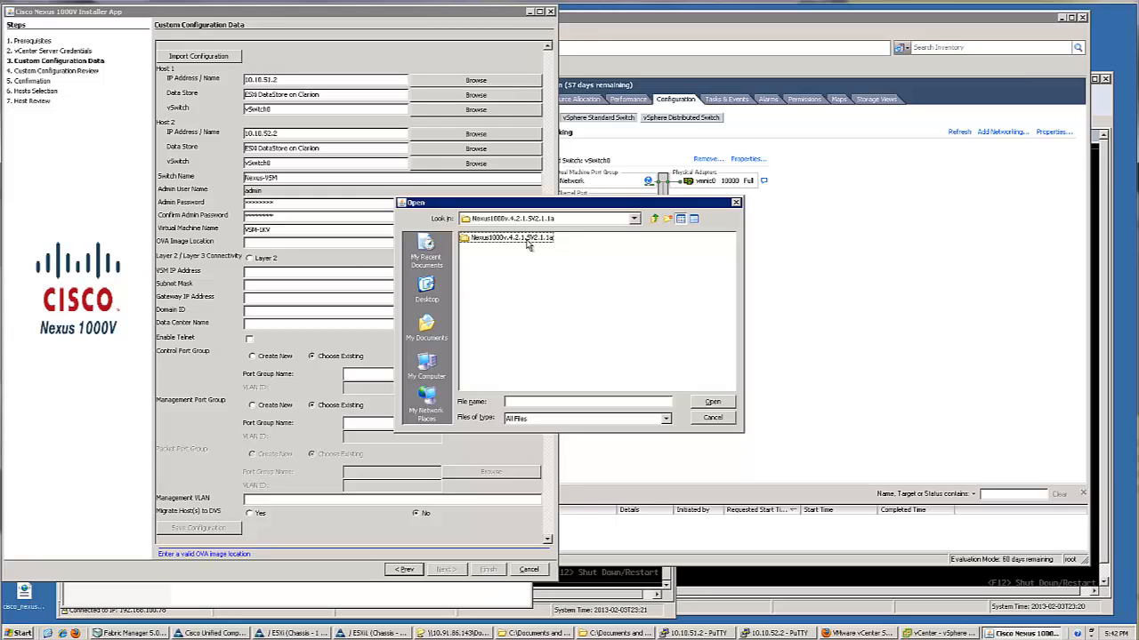
pyautogui.doubleClick(528, 240)
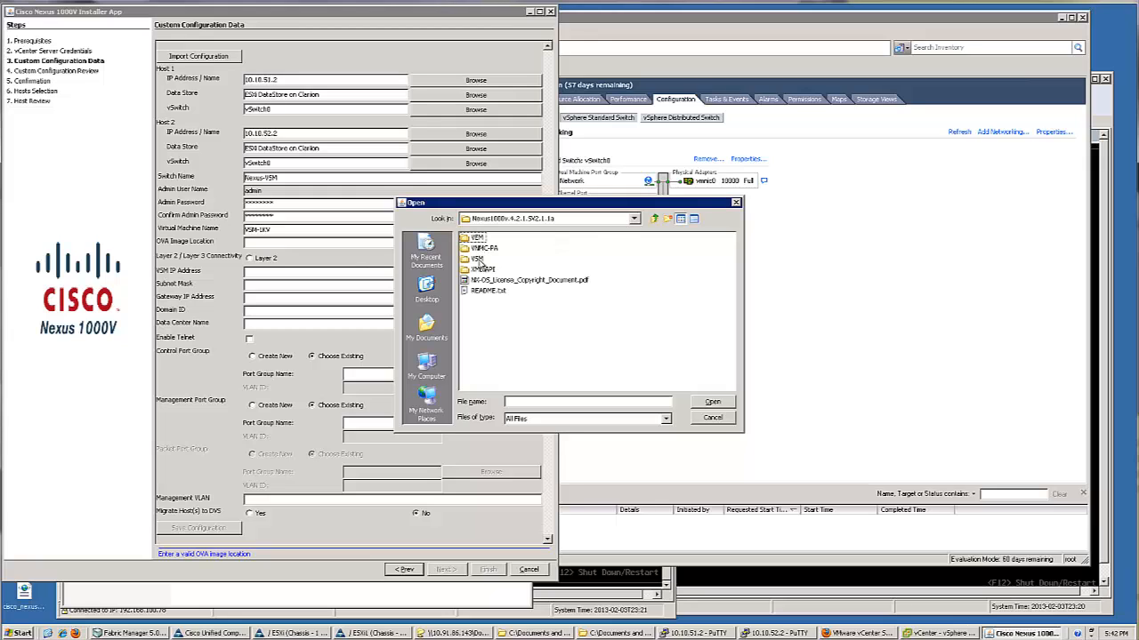
pyautogui.doubleClick(480, 259)
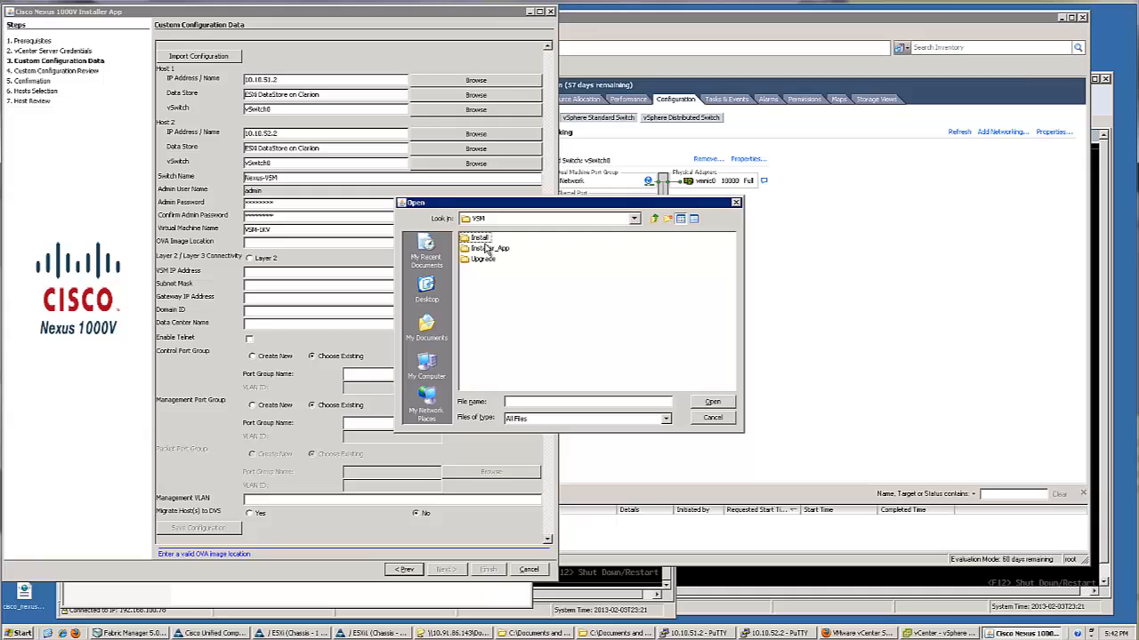
pyautogui.click(481, 238)
pyautogui.doubleClick(481, 239)
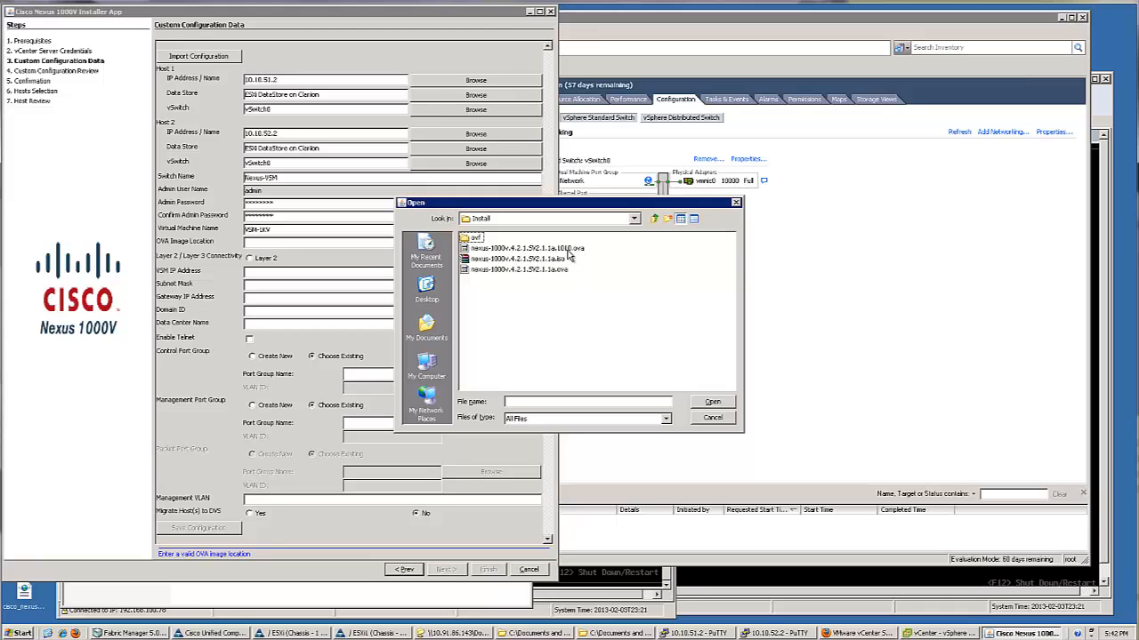
pyautogui.click(568, 250)
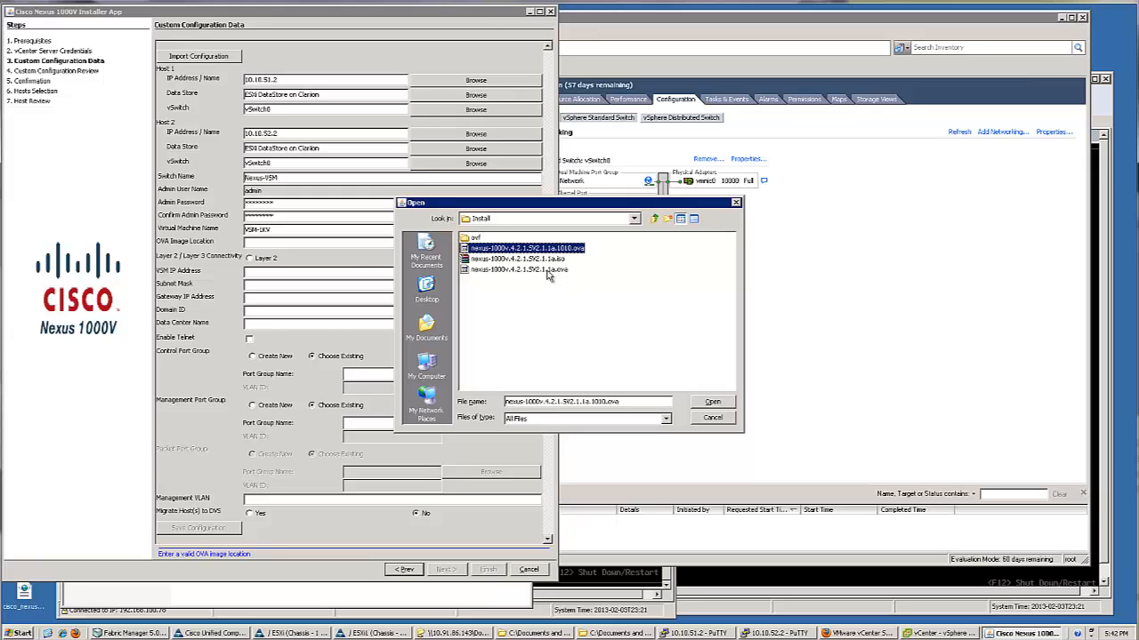
pyautogui.click(552, 271)
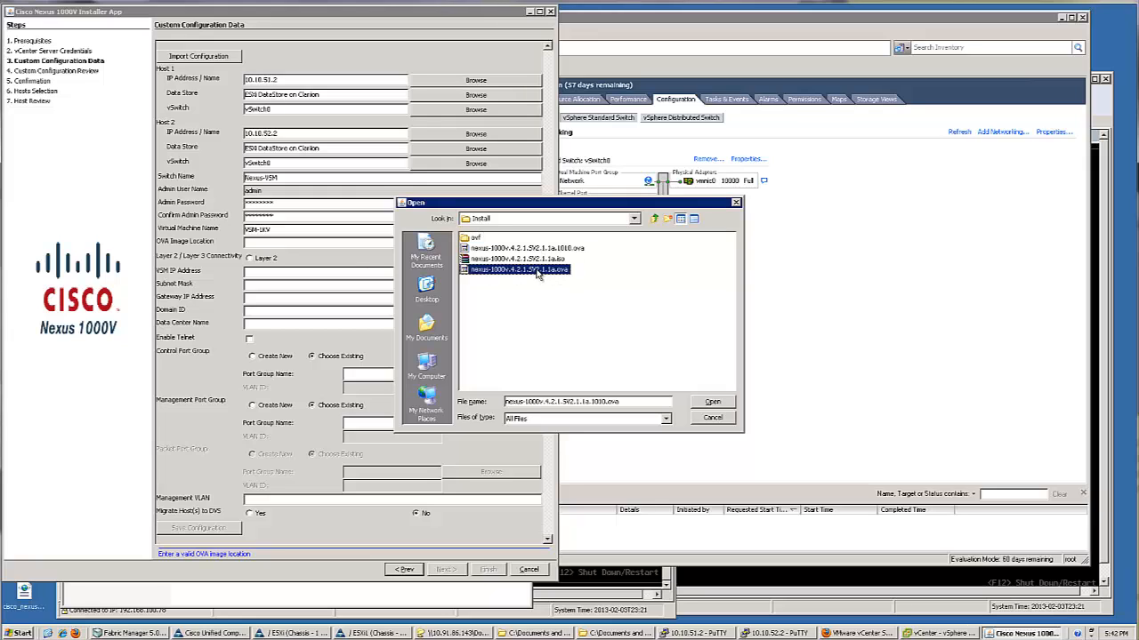
pyautogui.click(712, 403)
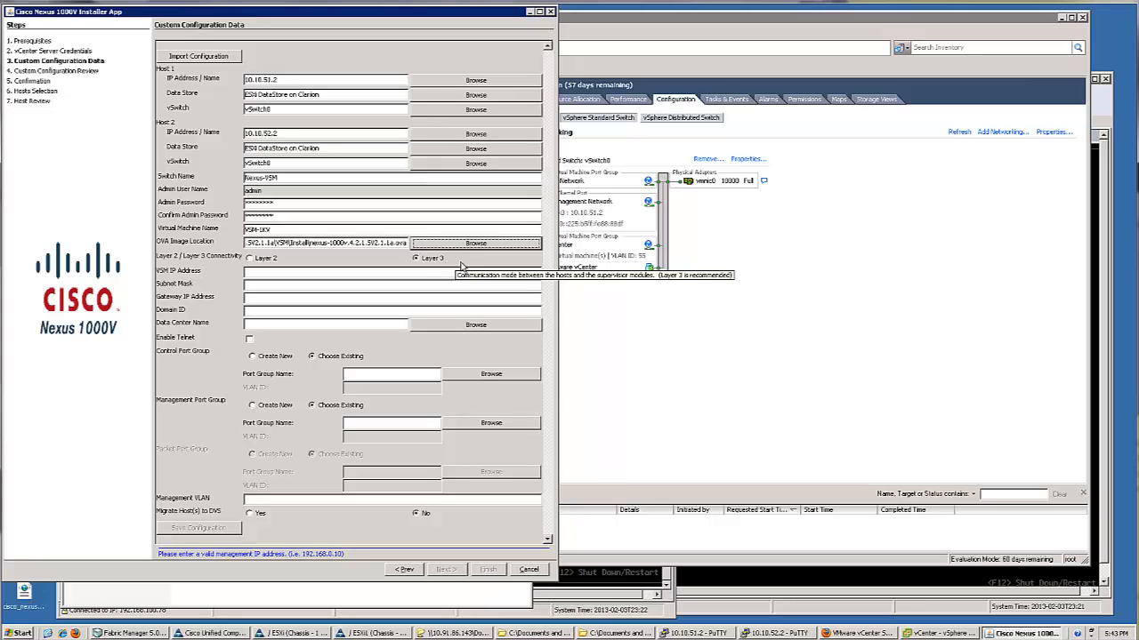
# Fill in VSM IP 10.10.54.10, mask 255.255.255.0, gateway 10.10.54.1 and domain ID 10
pyautogui.click(301, 275)
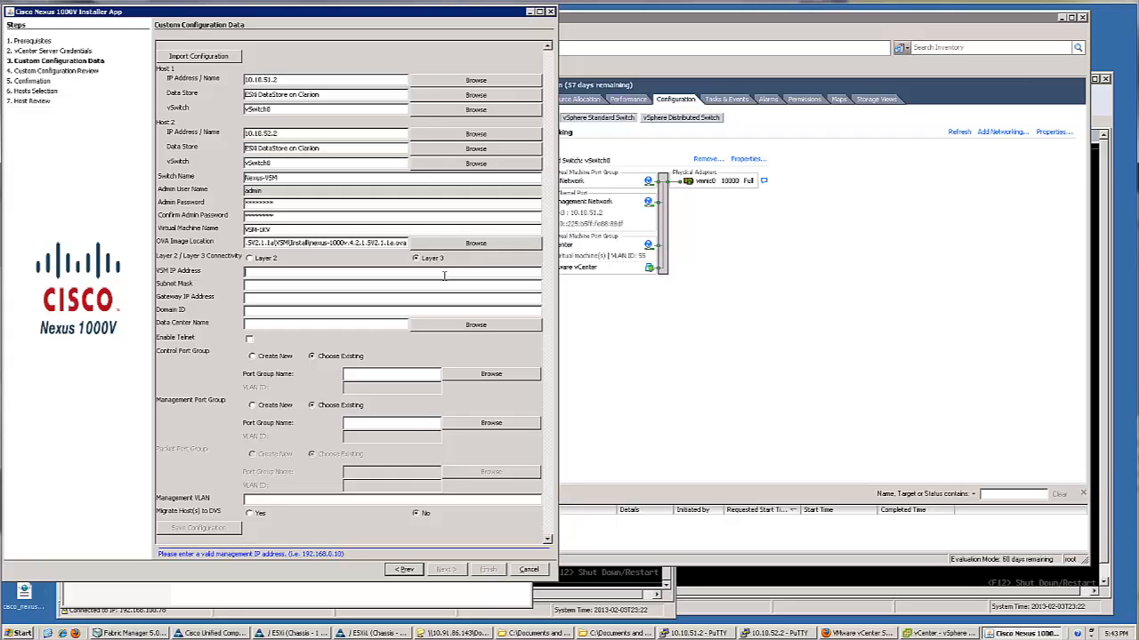
pyautogui.write('10.10.54.10')
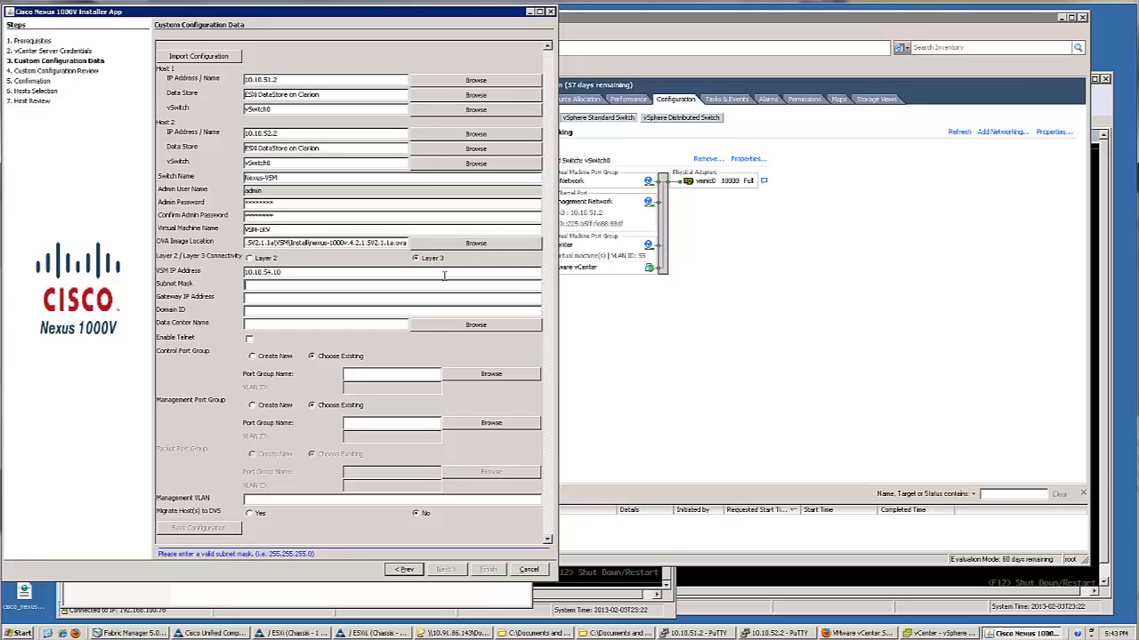
pyautogui.write('255.255.255.0')
pyautogui.press('Tab')
pyautogui.write('10.10')
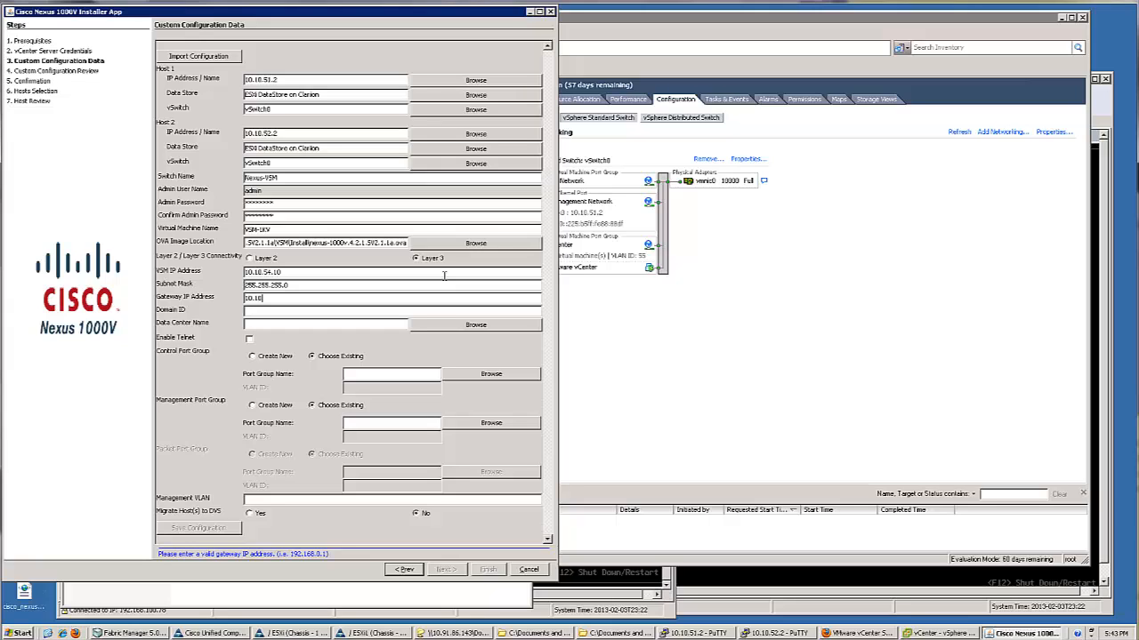
pyautogui.write('.54.1')
pyautogui.write('10')
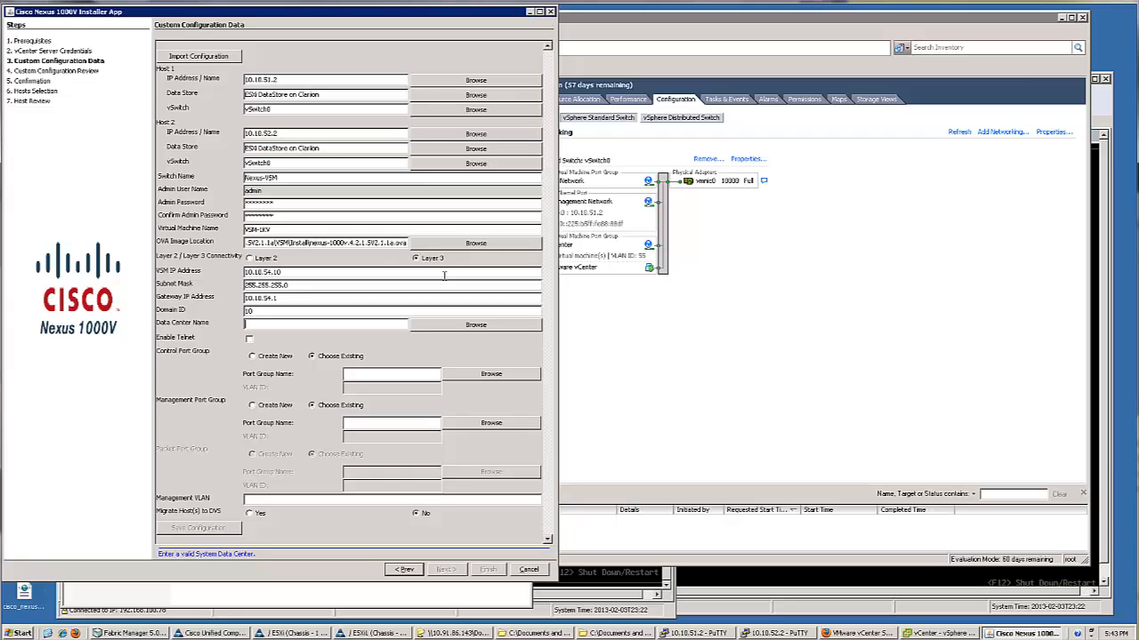
pyautogui.click(462, 325)
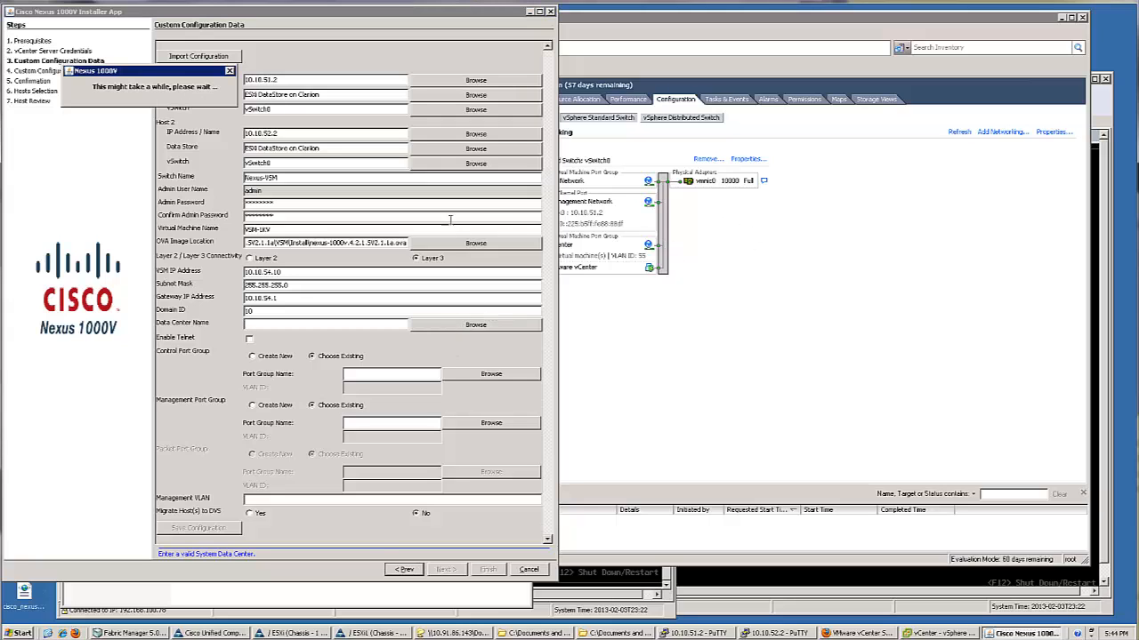
# Choose Chi-Lab as the Data Center Name and tick Enable Telnet for the VSM
pyautogui.click(10, 34)
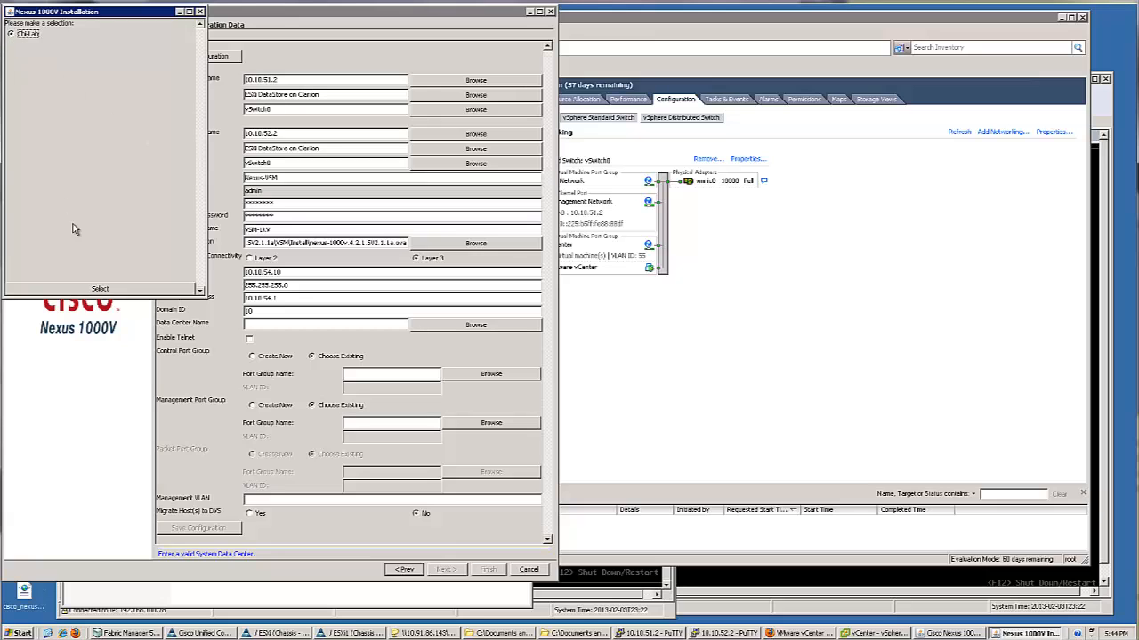
pyautogui.click(100, 289)
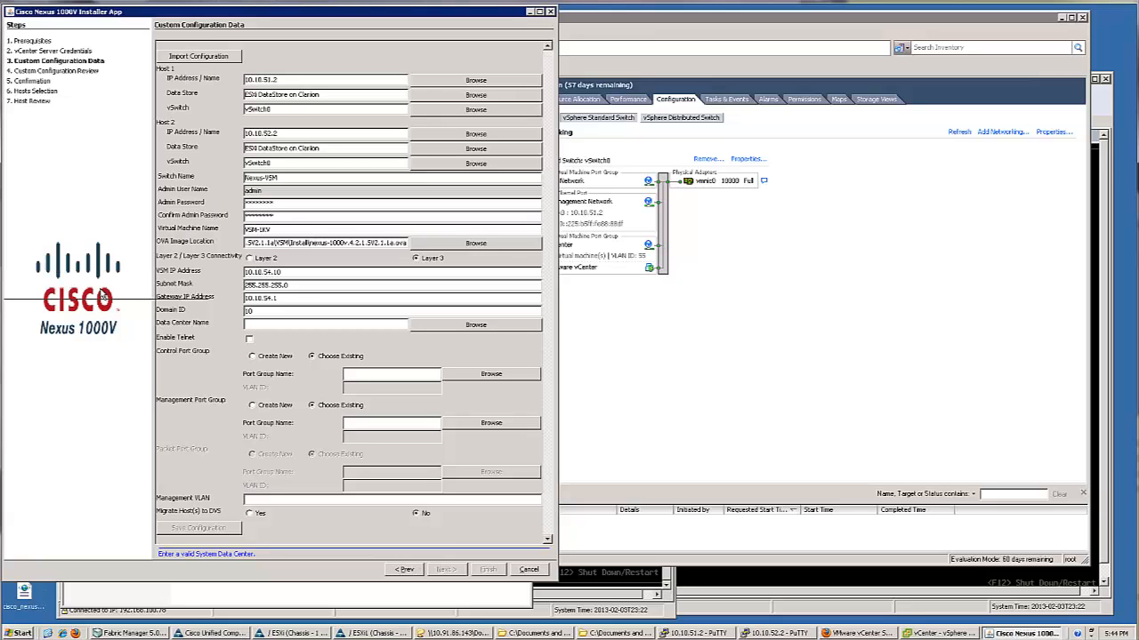
pyautogui.click(251, 340)
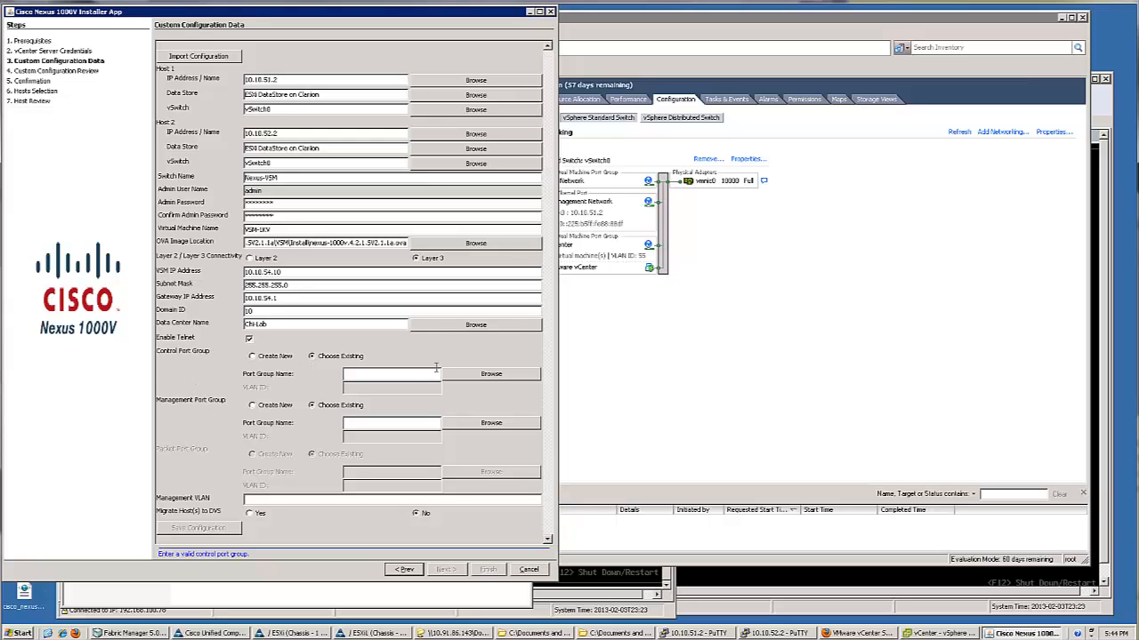
# Create a new control port group named 1KV-Control on VLAN 53
pyautogui.click(363, 372)
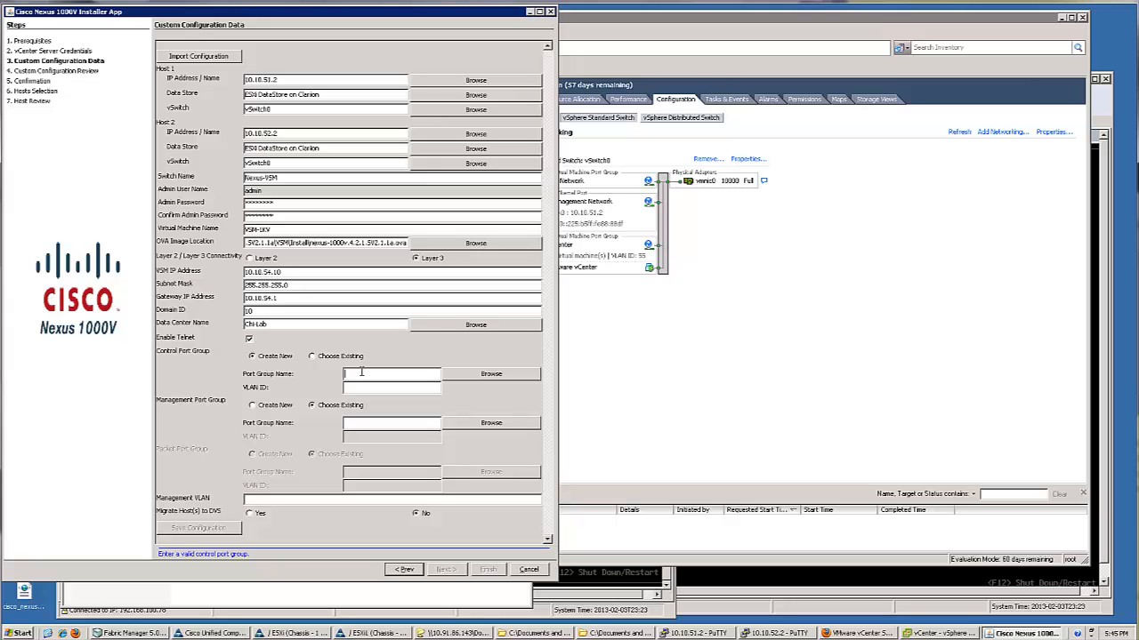
pyautogui.write('trol')
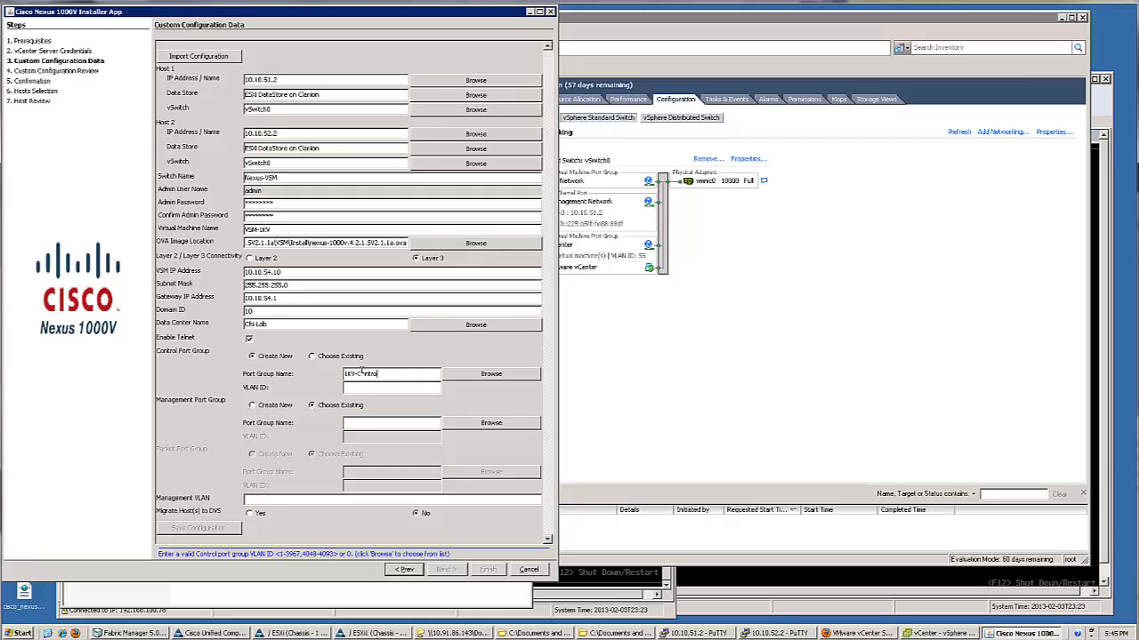
pyautogui.press('BackSpace')
pyautogui.press('BackSpace')
pyautogui.press('BackSpace')
pyautogui.press('BackSpace')
pyautogui.press('BackSpace')
pyautogui.write('1KV-')
pyautogui.press('Tab')
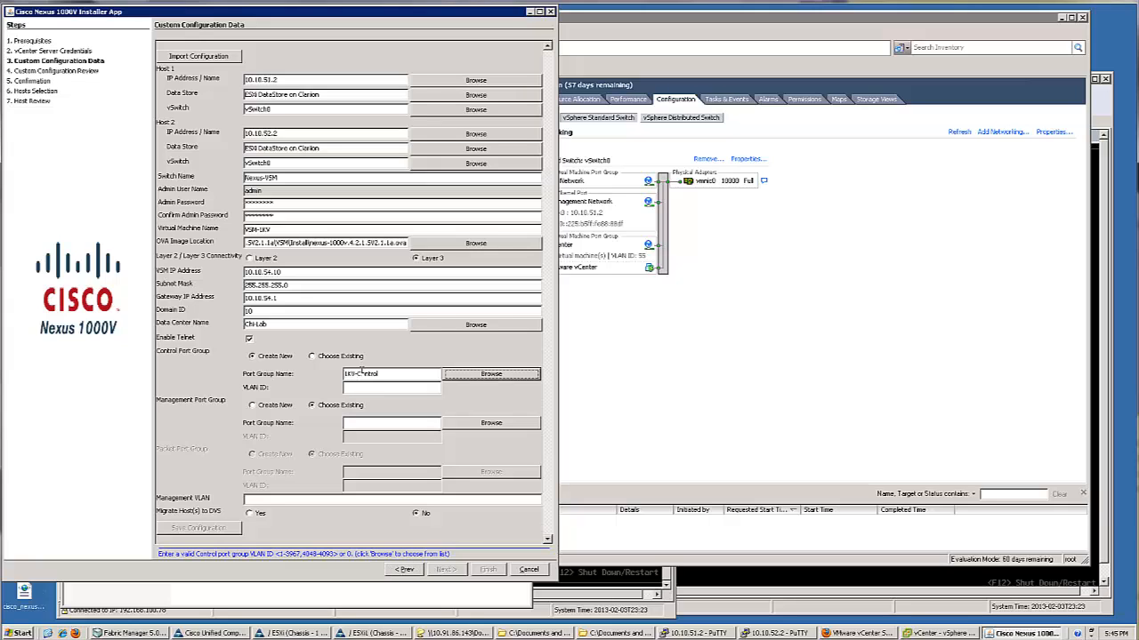
pyautogui.press('Tab')
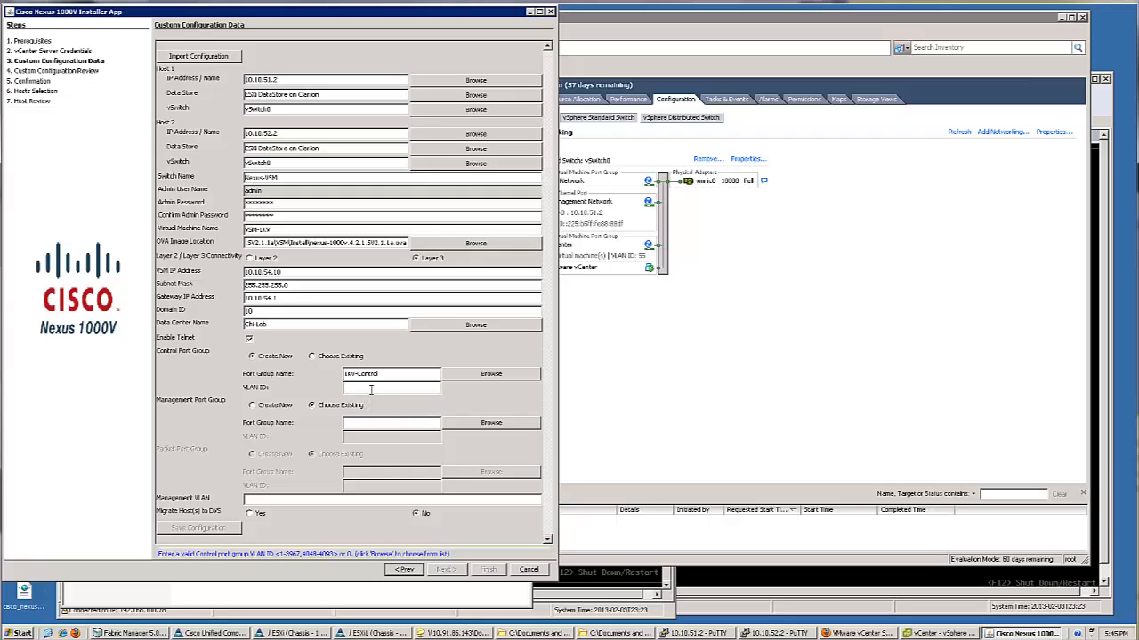
pyautogui.write('53')
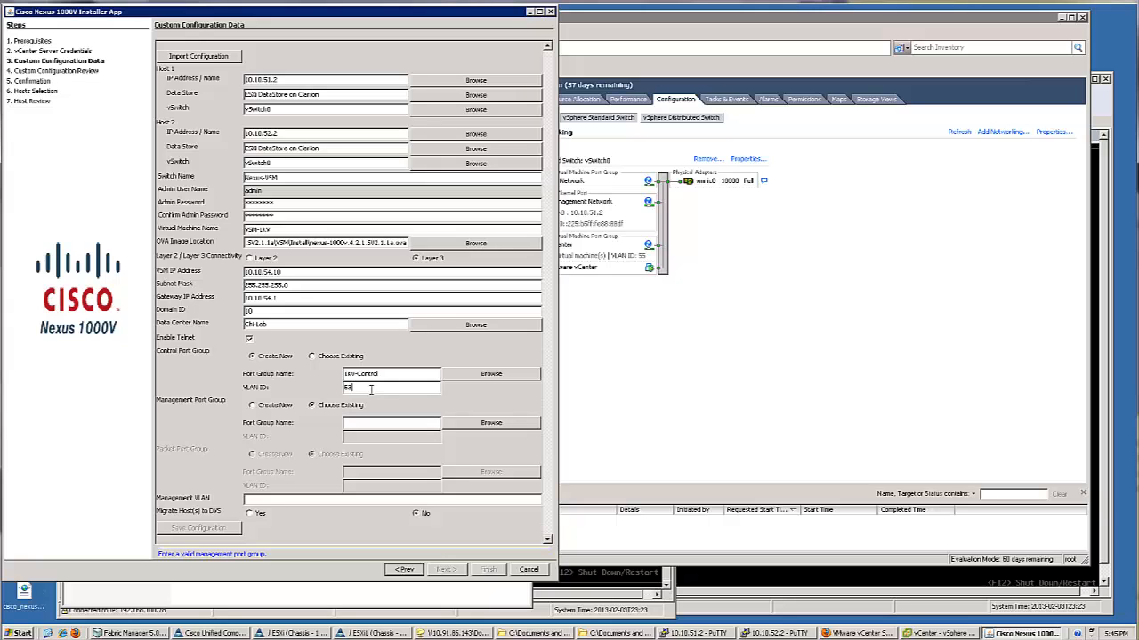
# Switch the management port group to Create New and begin entering its details
pyautogui.click(264, 409)
pyautogui.click(373, 421)
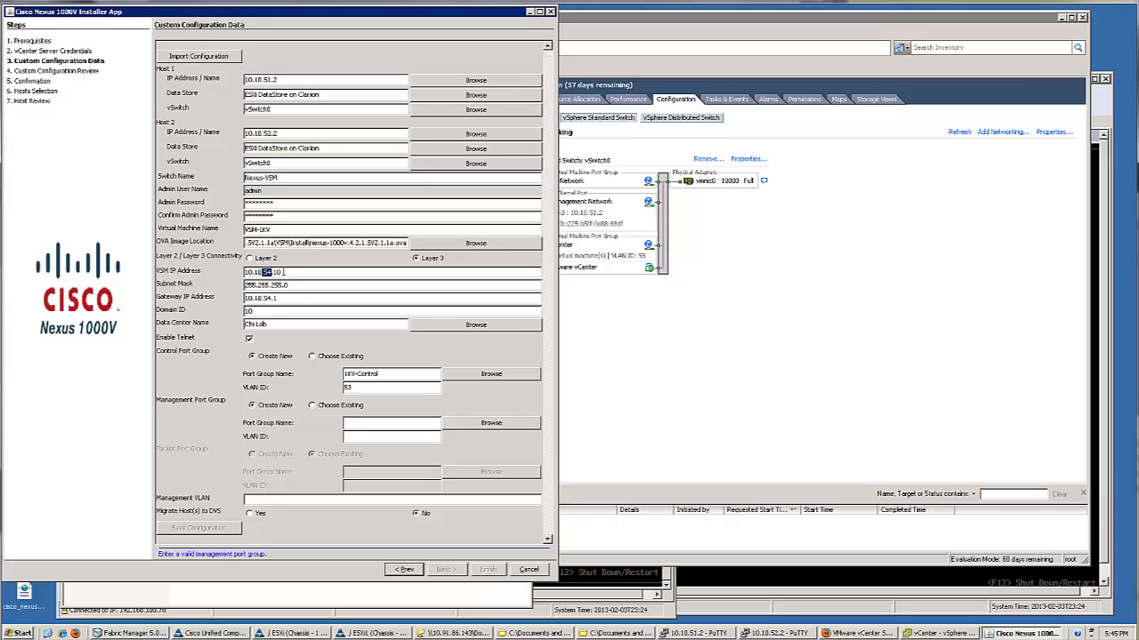
pyautogui.moveTo(284, 272); pyautogui.dragTo(255, 272)
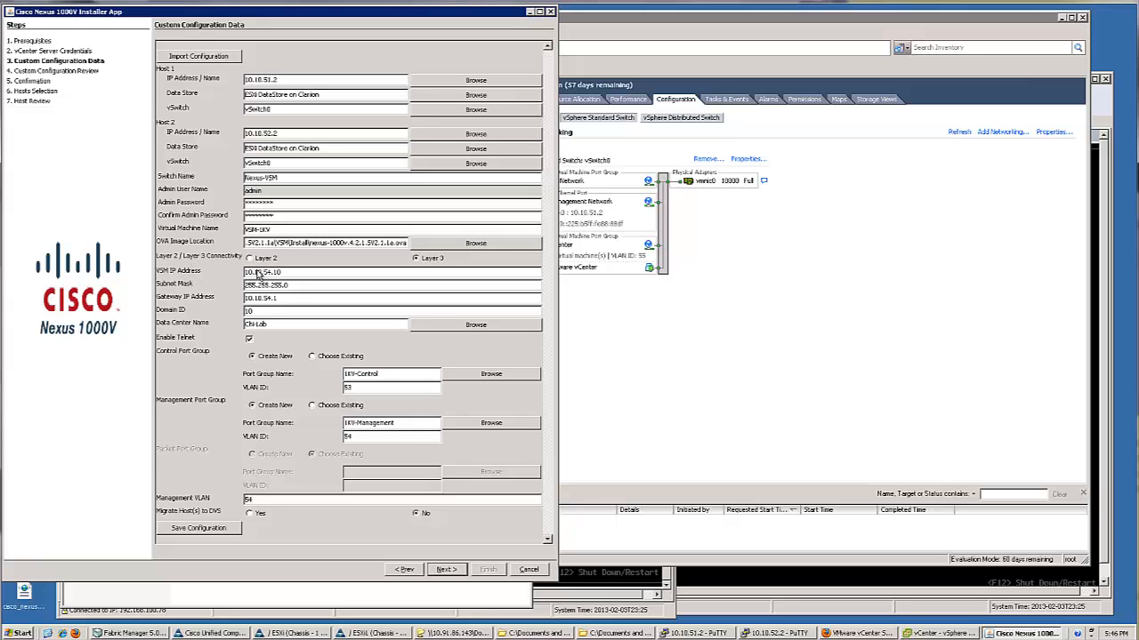
# Correct the Management VLAN value and set the VSM IP address to 10.10.54.10
pyautogui.moveTo(254, 272); pyautogui.dragTo(284, 272)
pyautogui.tripleClick(283, 78)
pyautogui.click(285, 80)
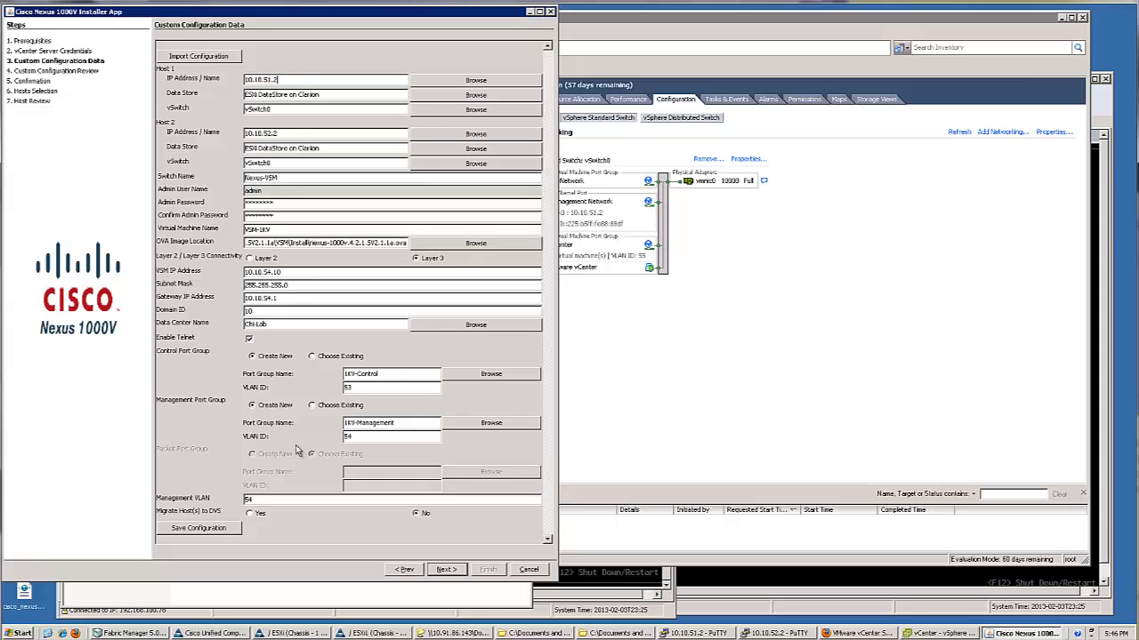
pyautogui.doubleClick(248, 499)
pyautogui.write('0')
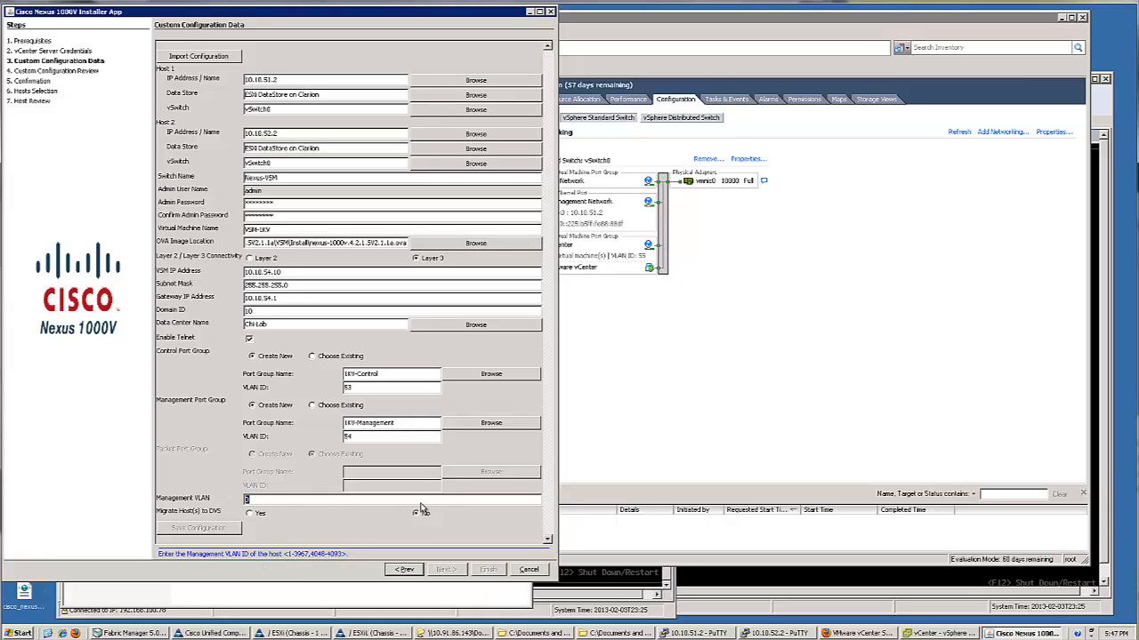
pyautogui.click(276, 272)
pyautogui.write('54')
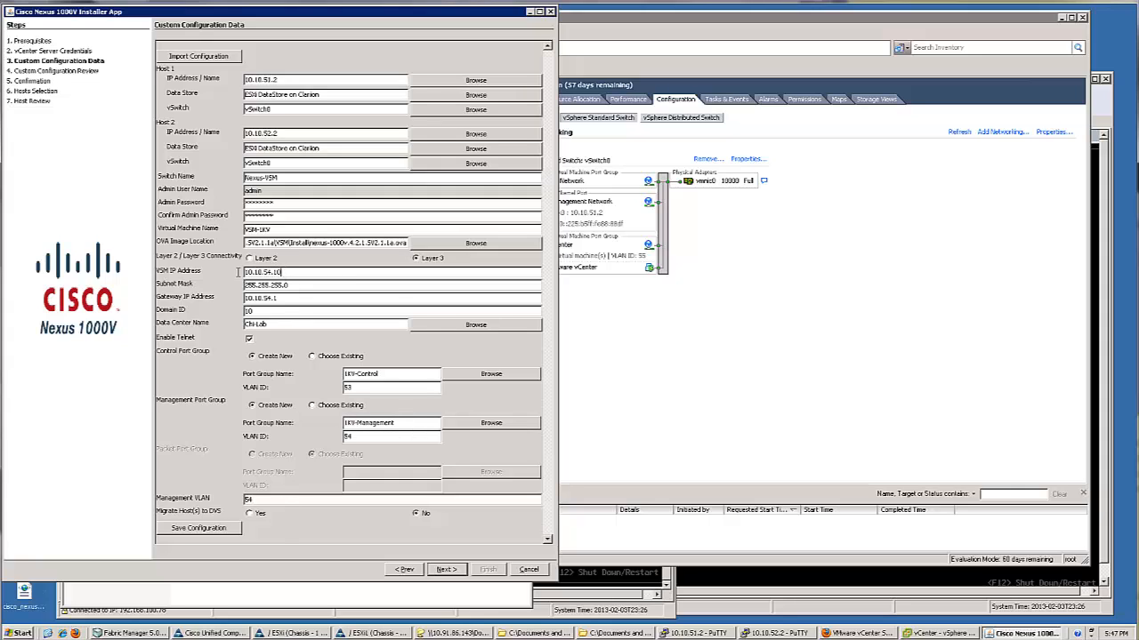
pyautogui.moveTo(238, 273); pyautogui.dragTo(301, 285)
# Save the configuration data over 1KV.xml on the Desktop
pyautogui.click(198, 528)
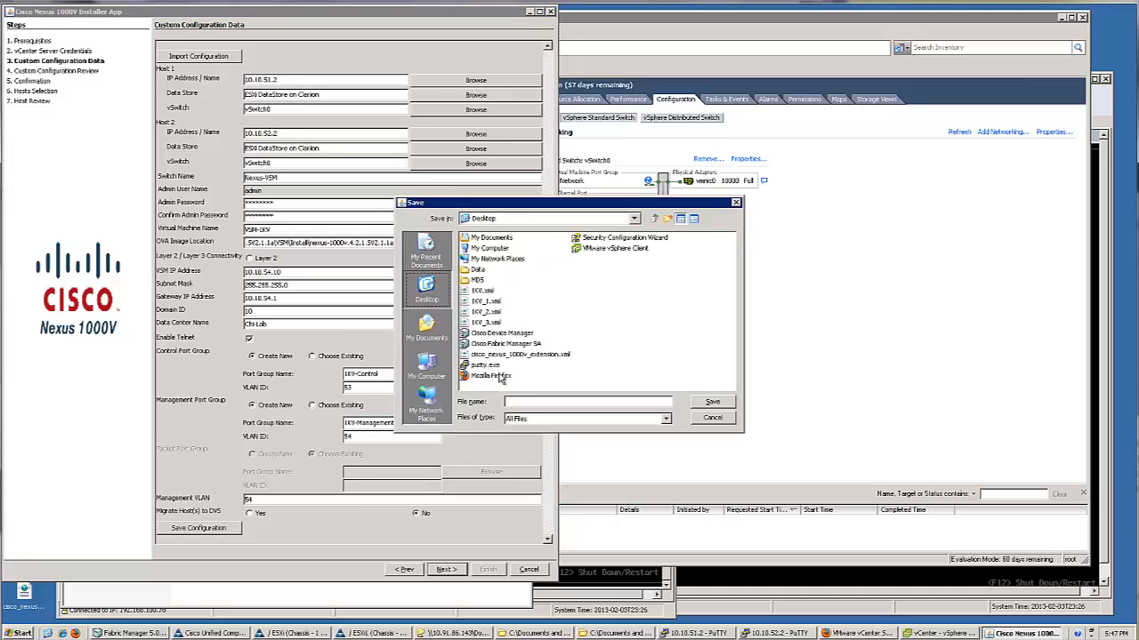
pyautogui.click(483, 291)
pyautogui.click(712, 402)
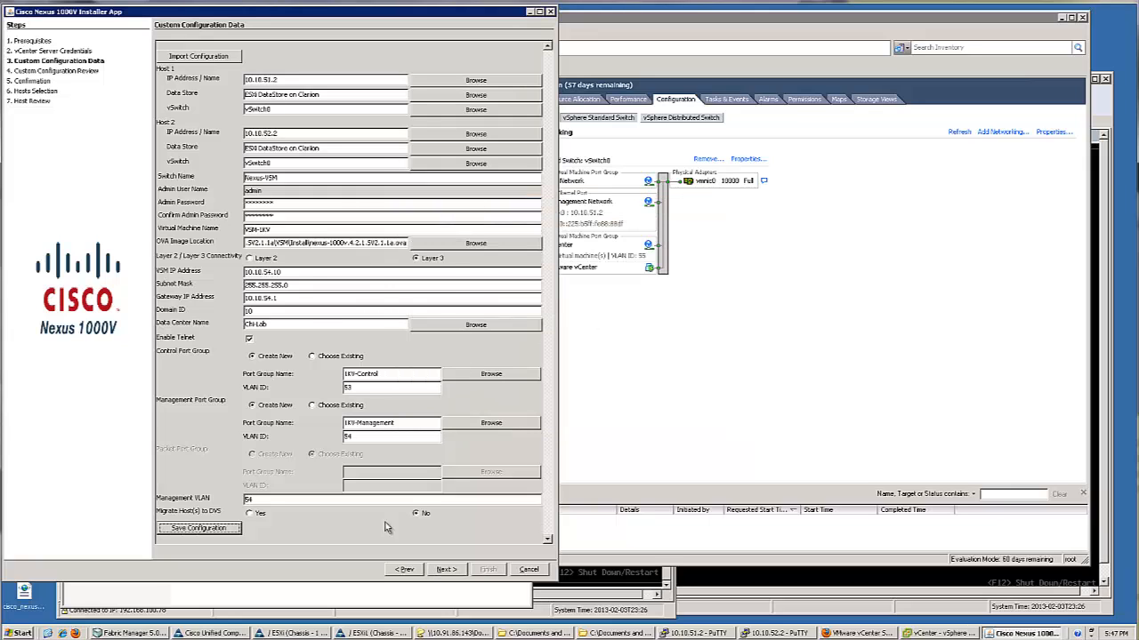
# Advance to the Custom Configuration Review so the entered data is validated
pyautogui.click(446, 570)
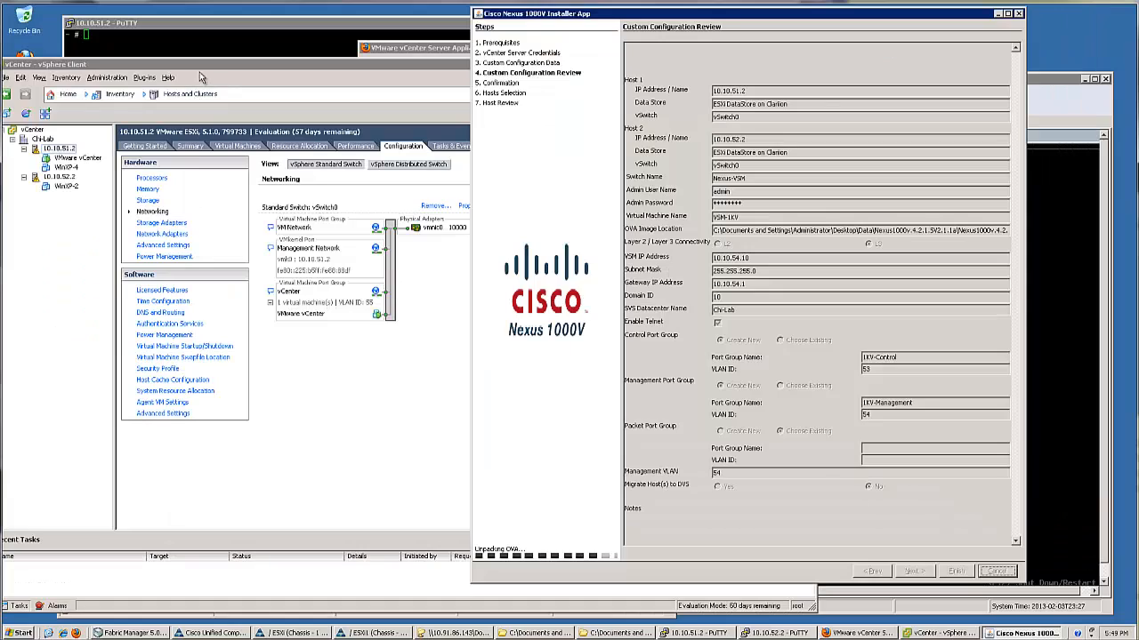
# Place vSphere Client and the installer side by side to watch VSM-1KV-1 deploy on 10.10.51.2
pyautogui.moveTo(221, 68); pyautogui.dragTo(236, 69)
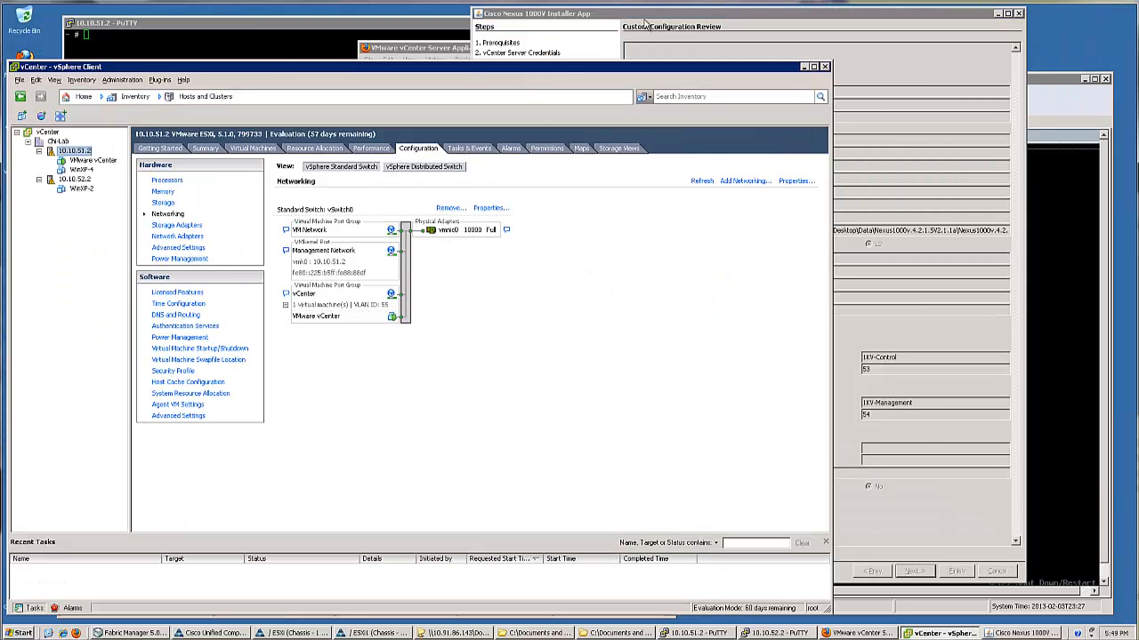
pyautogui.click(712, 16)
pyautogui.moveTo(647, 18); pyautogui.dragTo(711, 15)
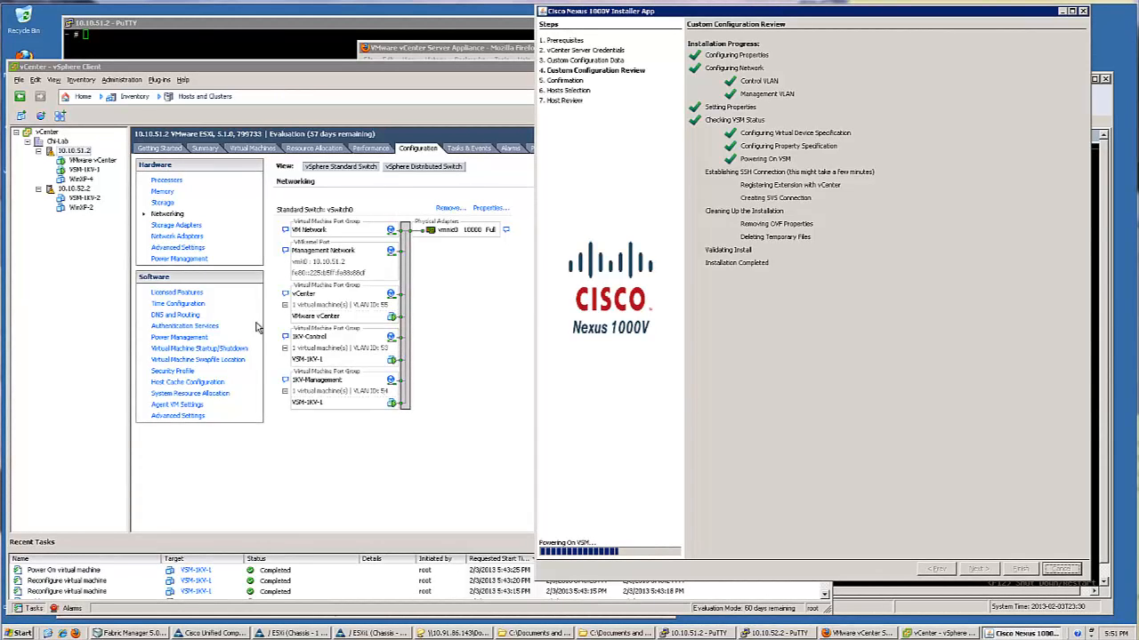
pyautogui.click(84, 169)
pyautogui.rightClick(84, 170)
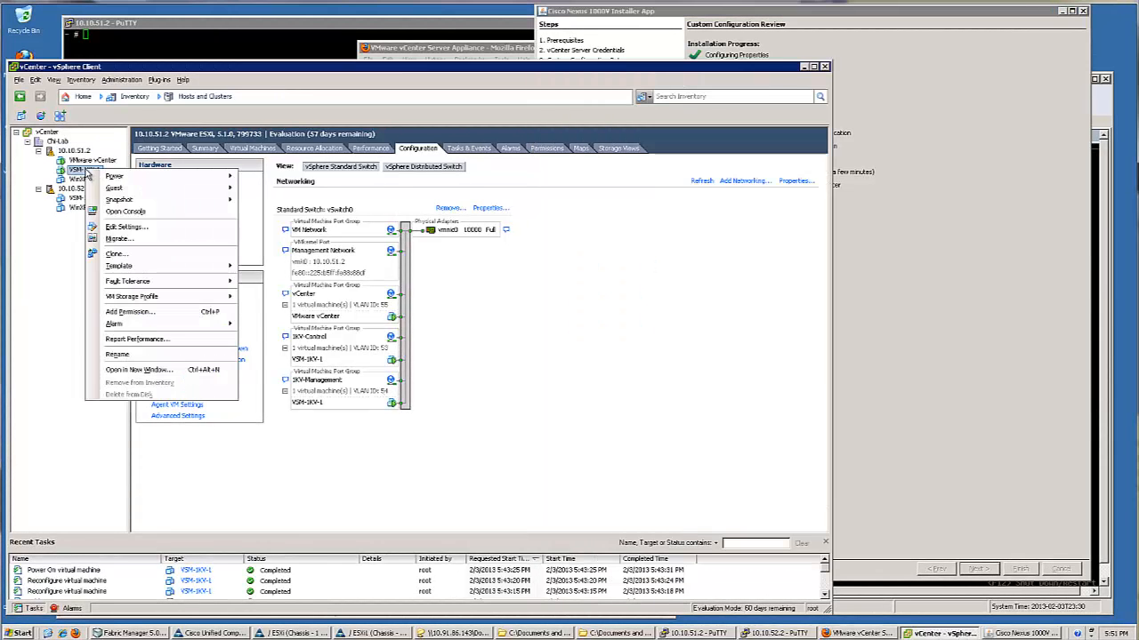
pyautogui.click(114, 227)
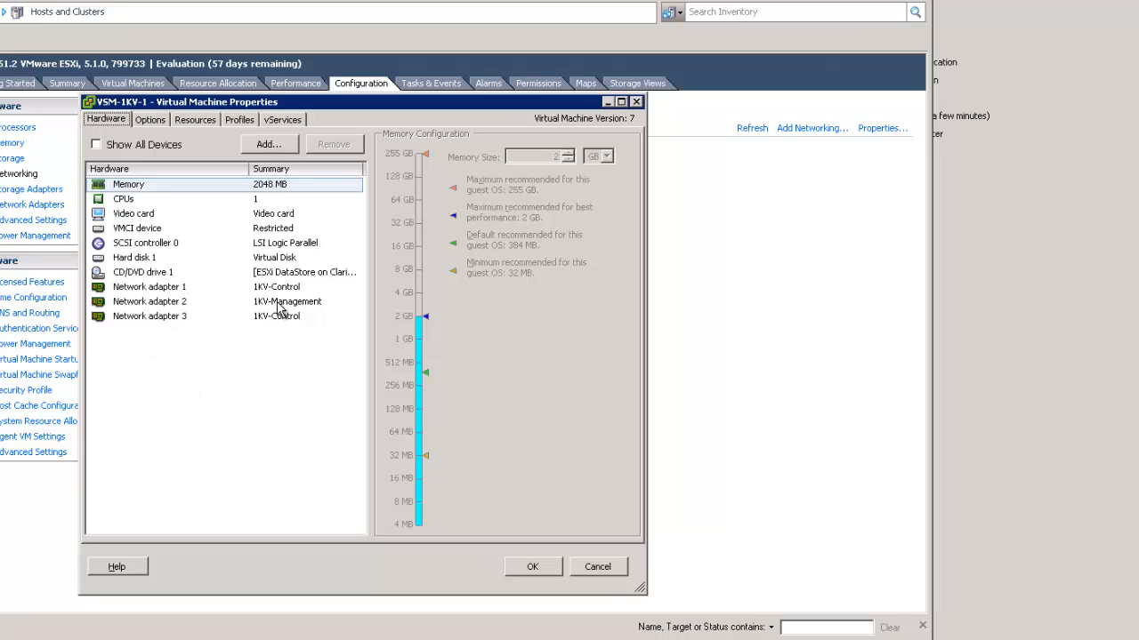
pyautogui.click(281, 306)
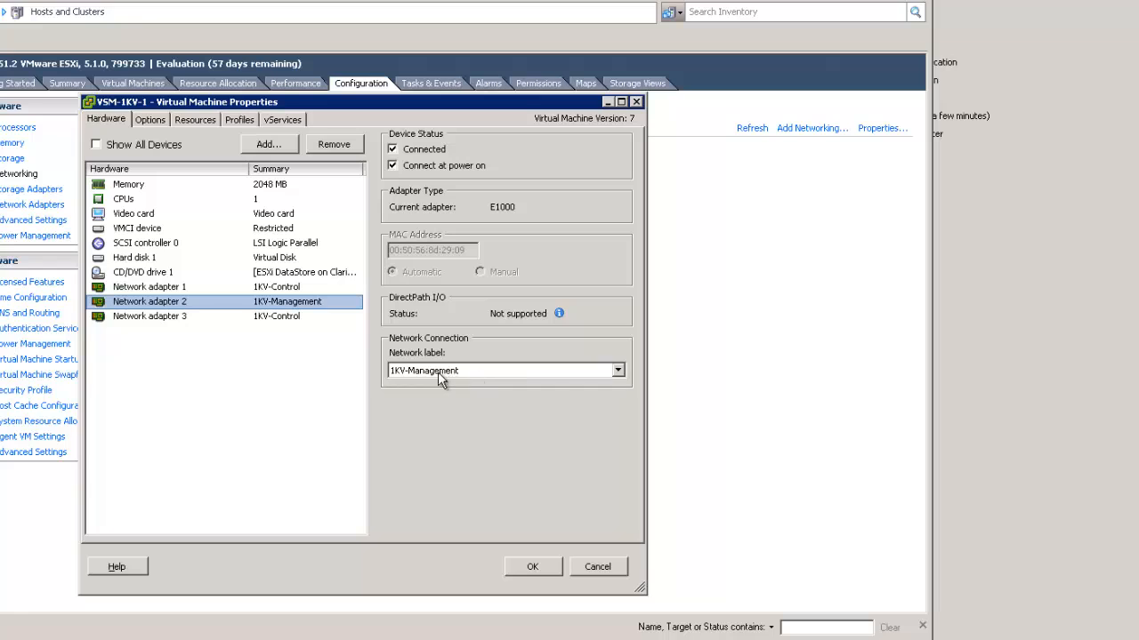
pyautogui.click(612, 569)
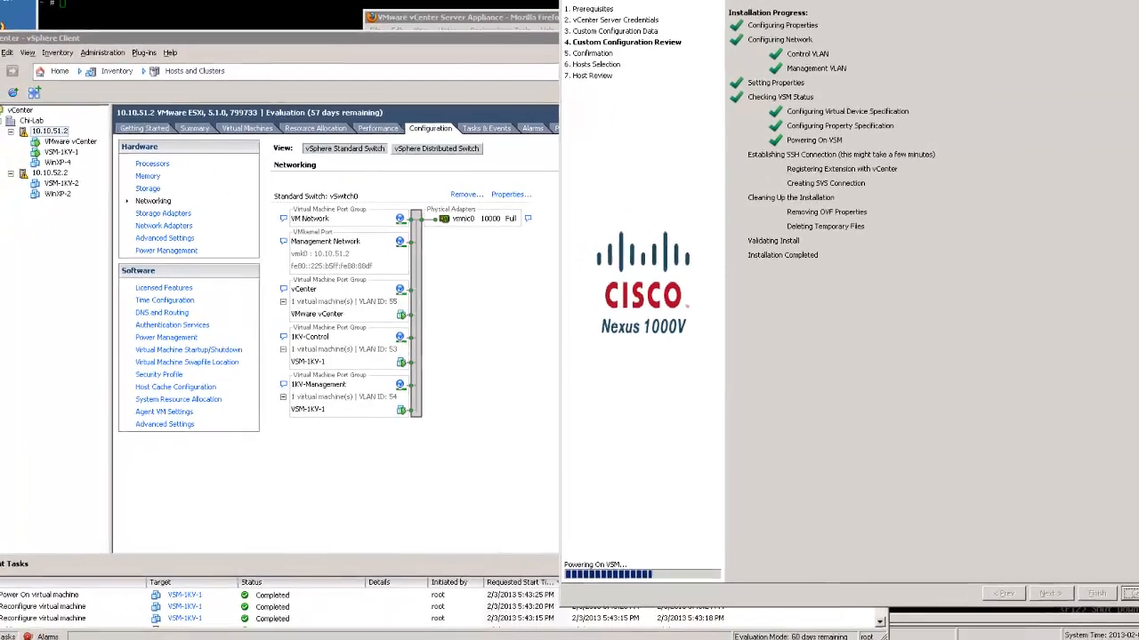
pyautogui.click(31, 638)
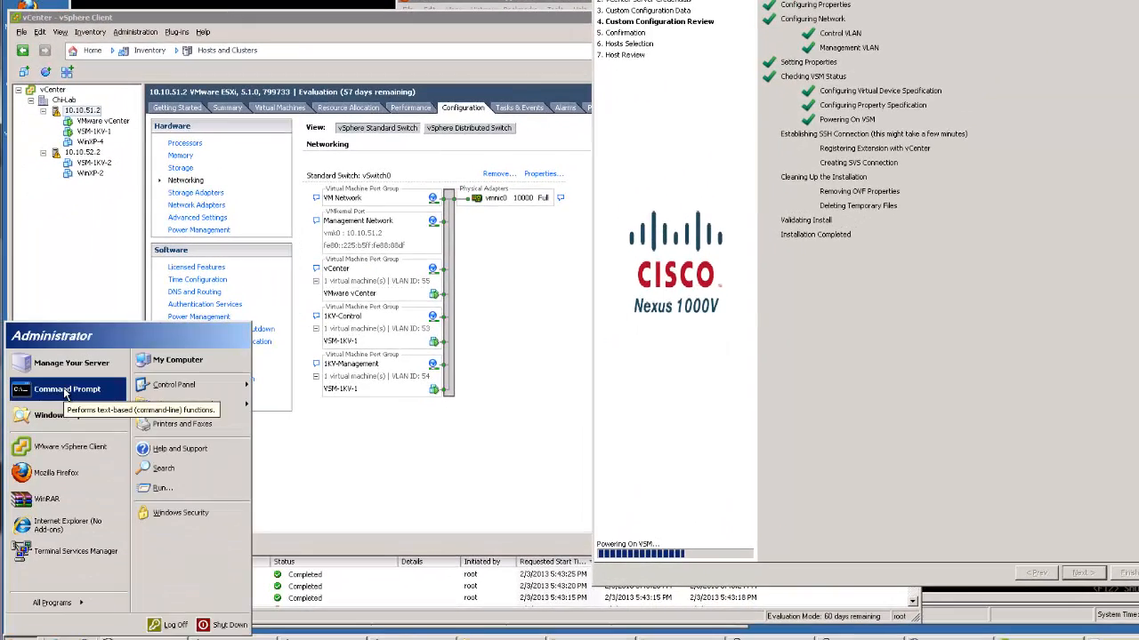
pyautogui.click(65, 392)
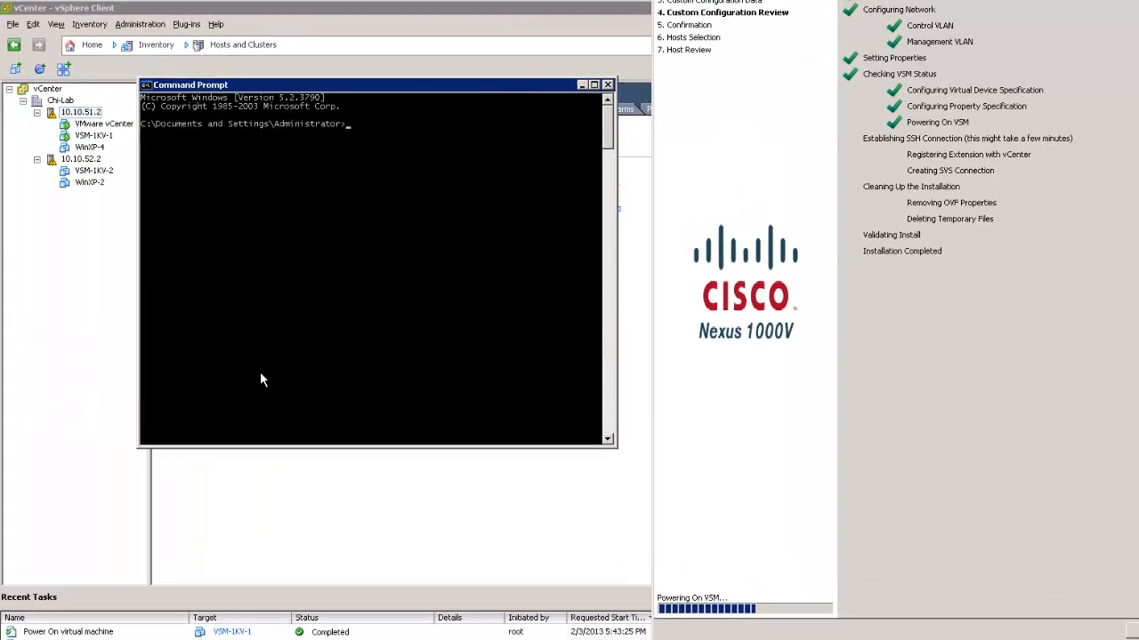
pyautogui.write('ping')
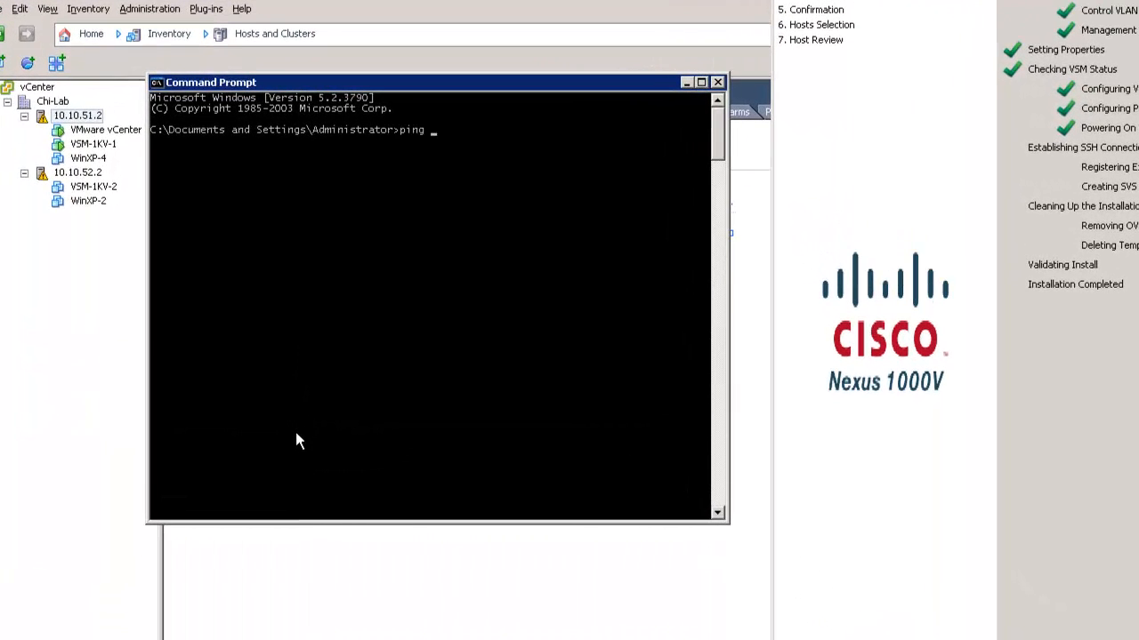
pyautogui.write(' 10.10.54.10')
pyautogui.press('Return')
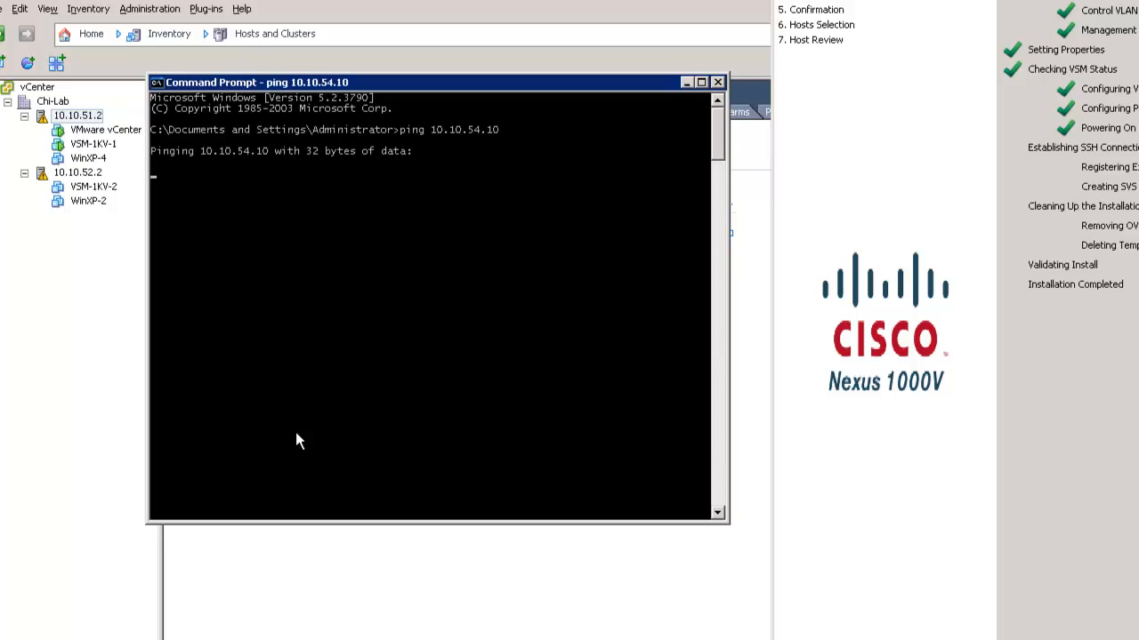
pyautogui.moveTo(390, 80); pyautogui.dragTo(447, 191)
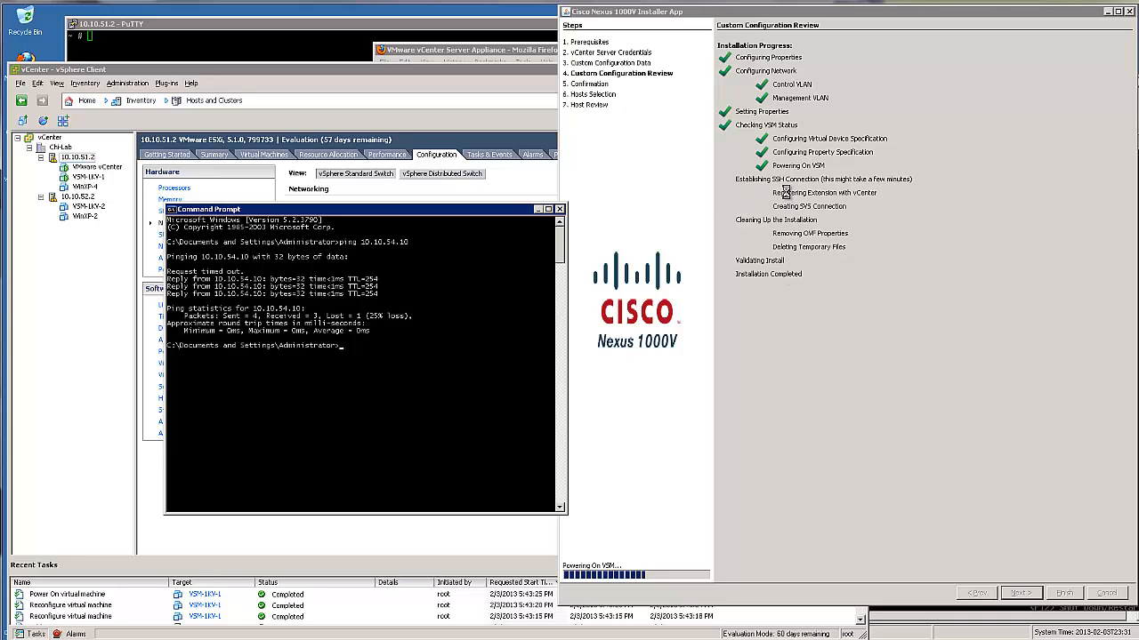
pyautogui.click(559, 209)
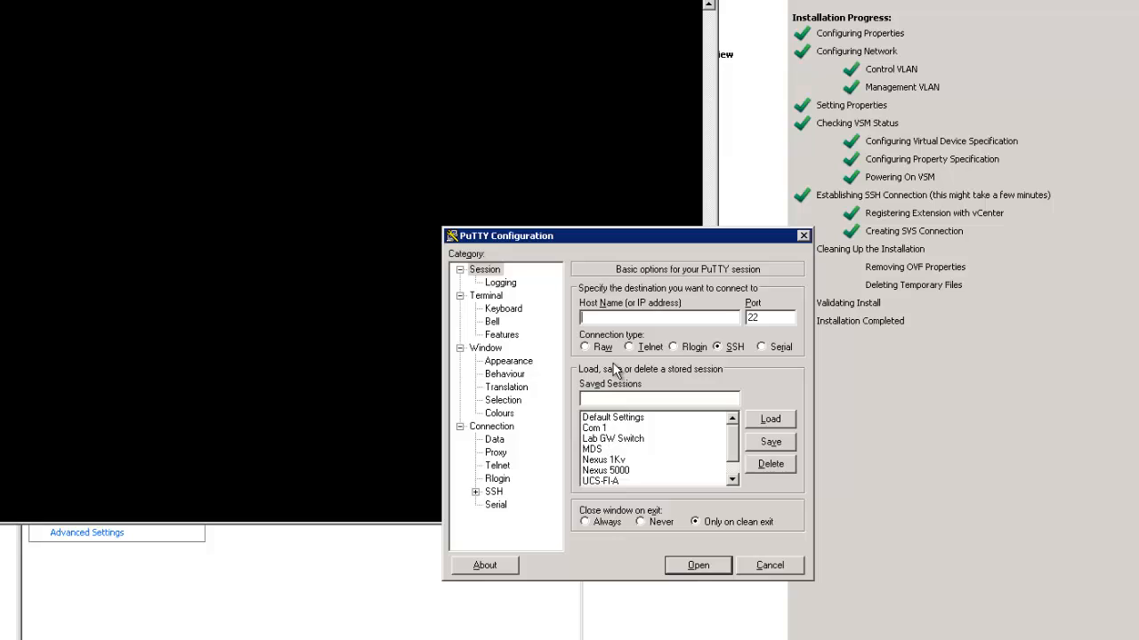
# Load the Nexus 1Kv session for 10.10.54.10, switch it to Telnet, save it and connect
pyautogui.click(618, 460)
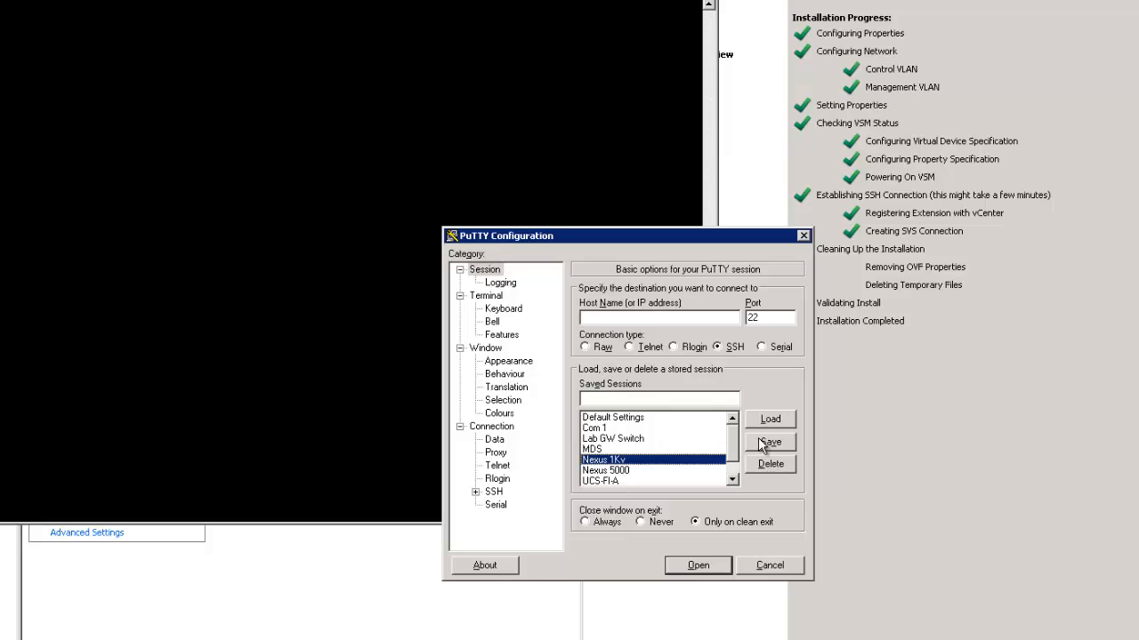
pyautogui.click(767, 419)
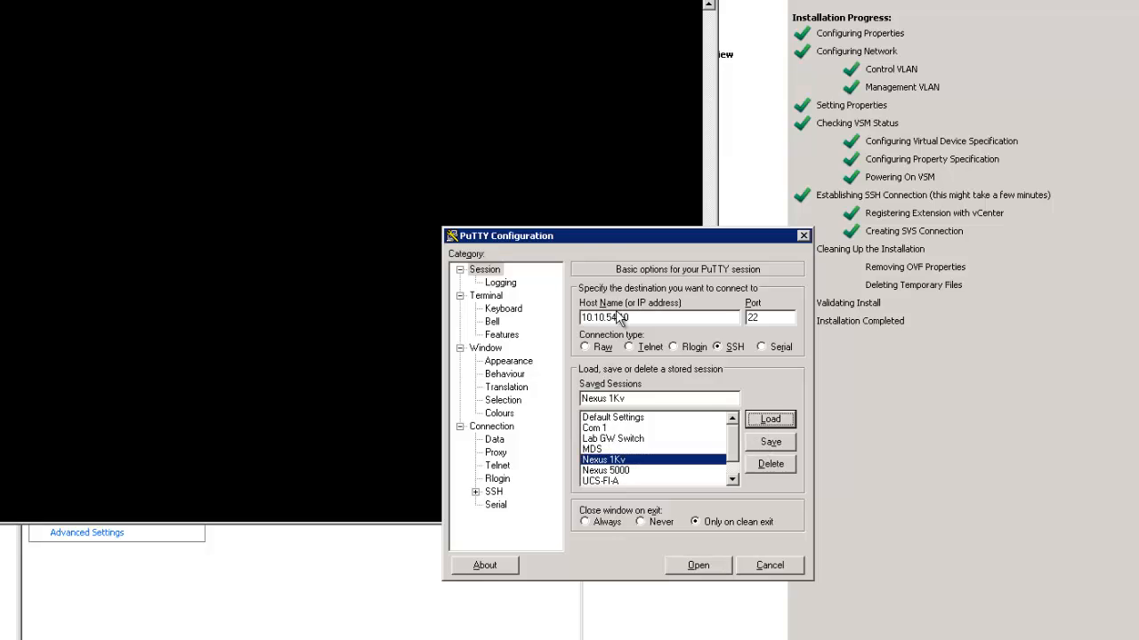
pyautogui.click(678, 319)
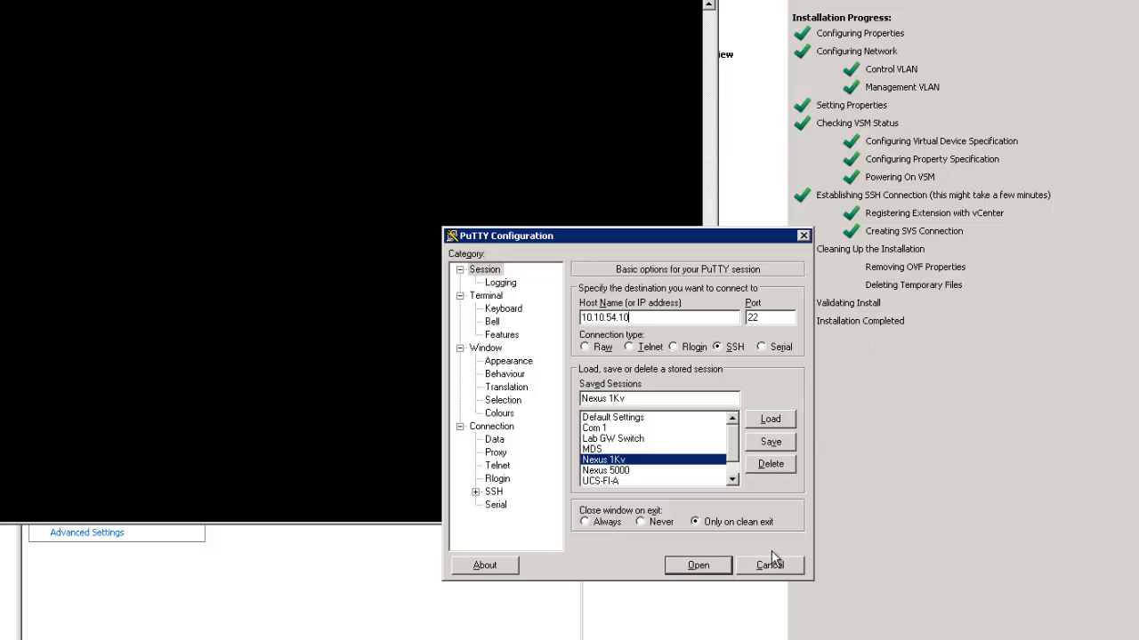
pyautogui.click(638, 346)
pyautogui.click(771, 442)
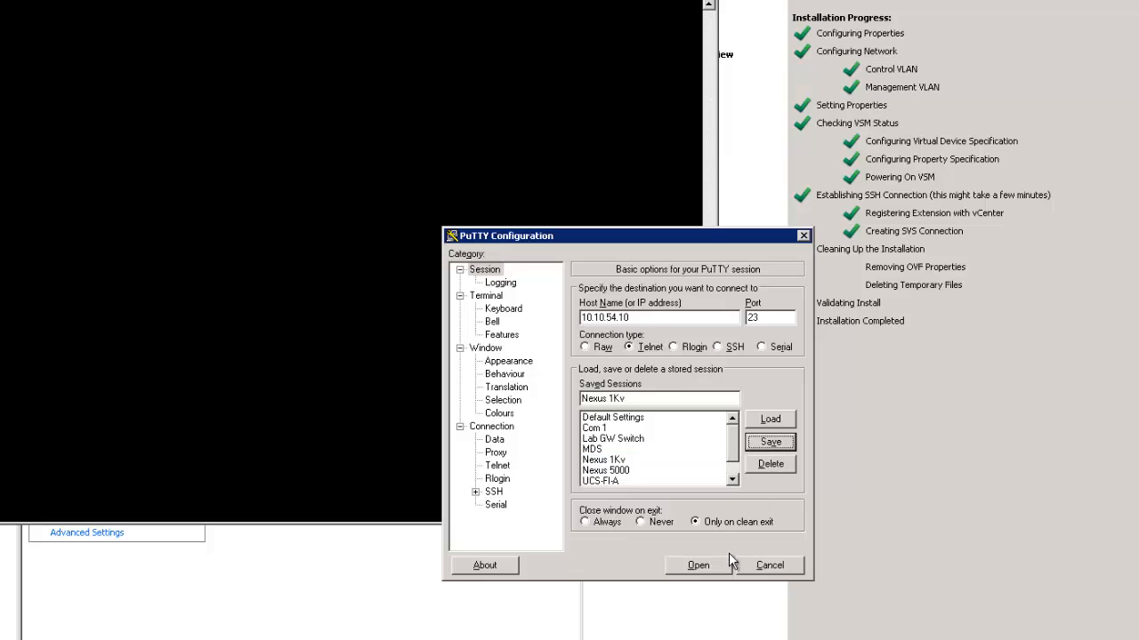
pyautogui.click(698, 564)
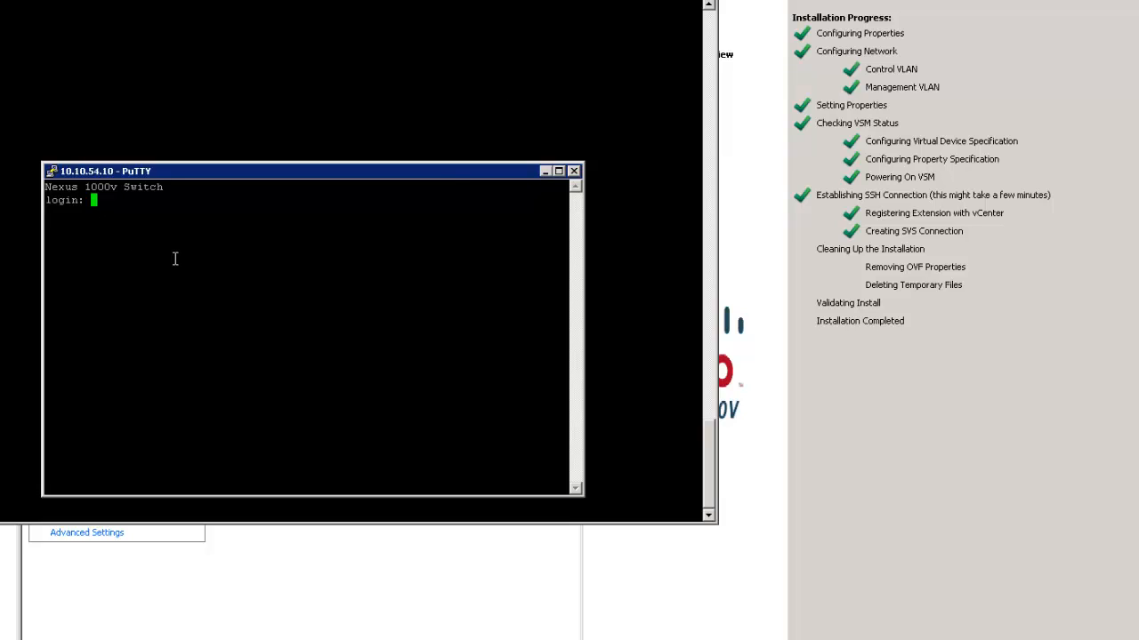
# Log in to the switch as admin with the account password
pyautogui.write('root')
pyautogui.press('BackSpace')
pyautogui.press('BackSpace')
pyautogui.press('BackSpace')
pyautogui.press('BackSpace')
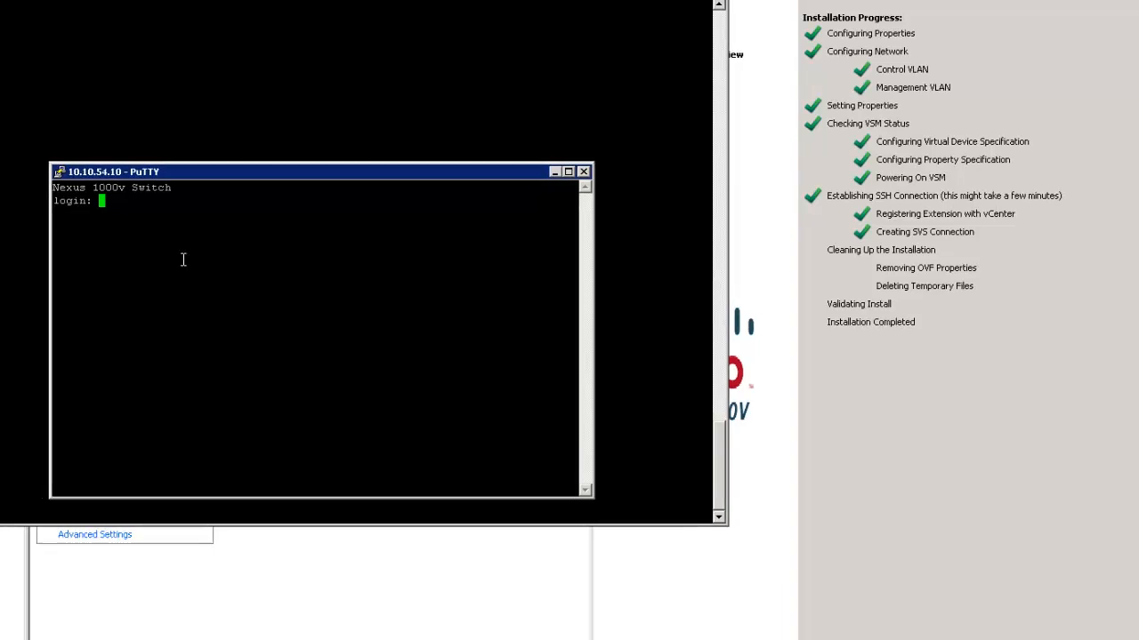
pyautogui.write('admin')
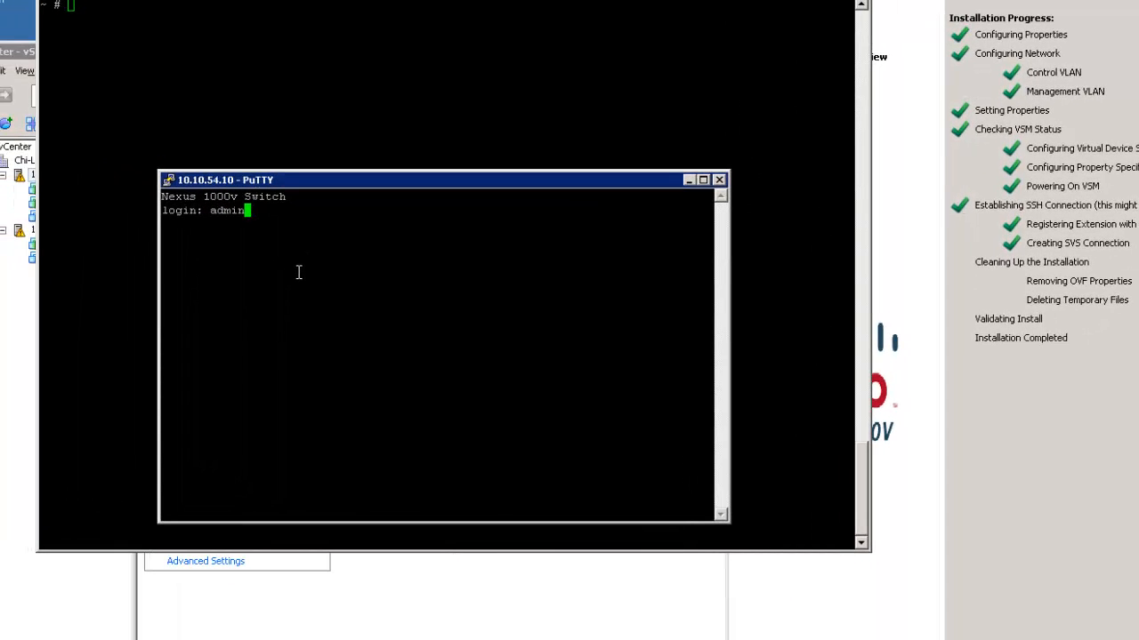
pyautogui.press('Return')
pyautogui.press('Return')
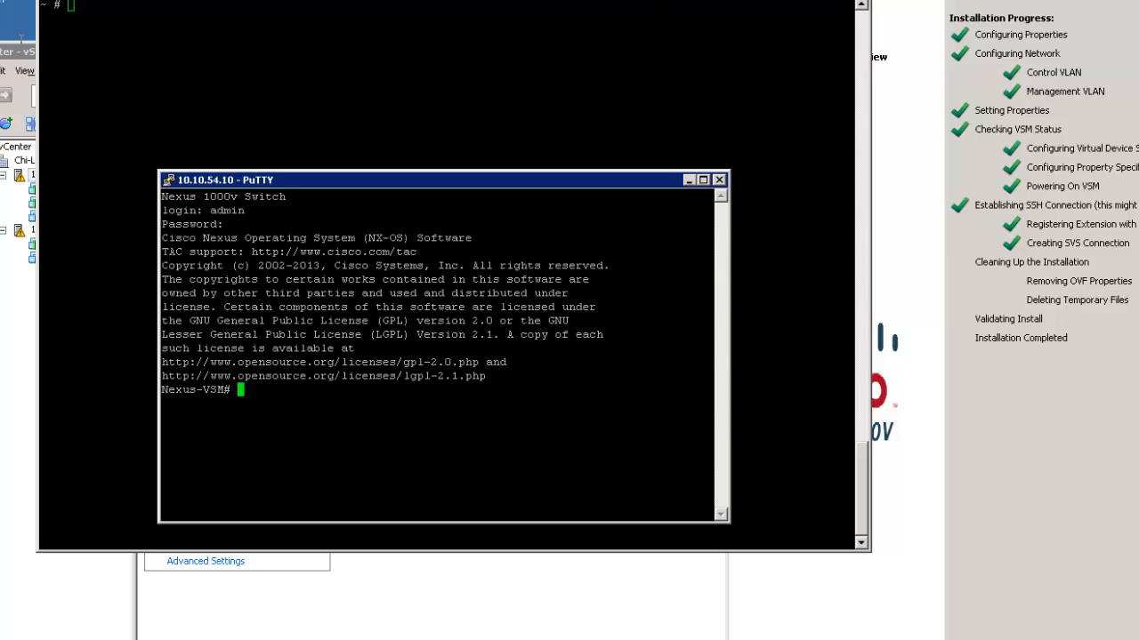
# Rearrange the terminal windows and run 'sh module' at the Nexus-VSM# prompt
pyautogui.click(829, 0)
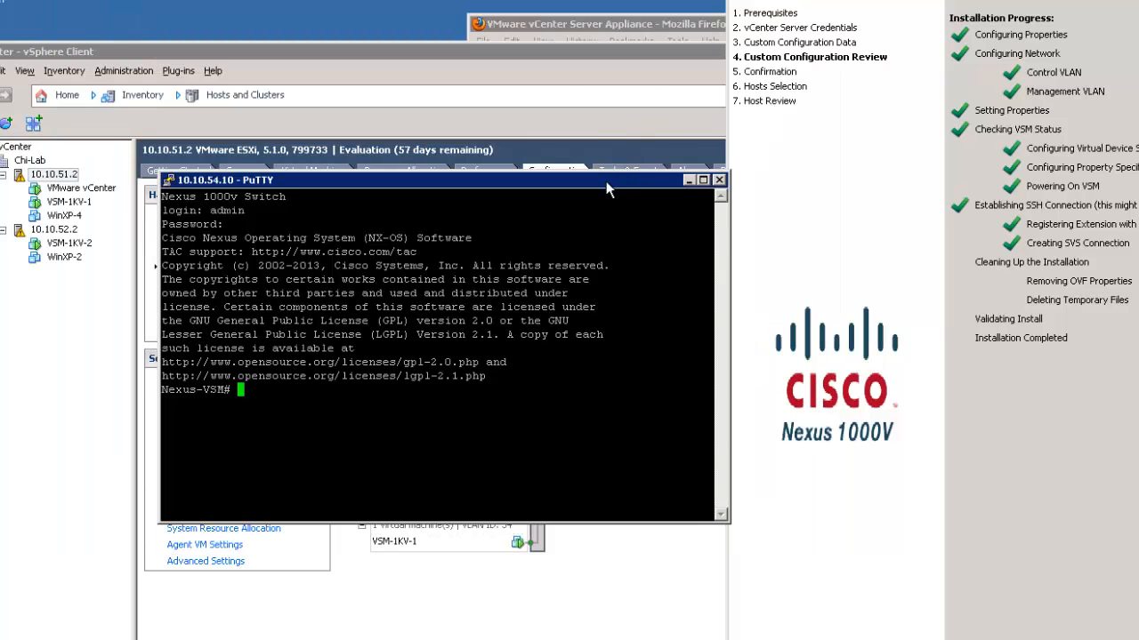
pyautogui.moveTo(629, 179); pyautogui.dragTo(802, 268)
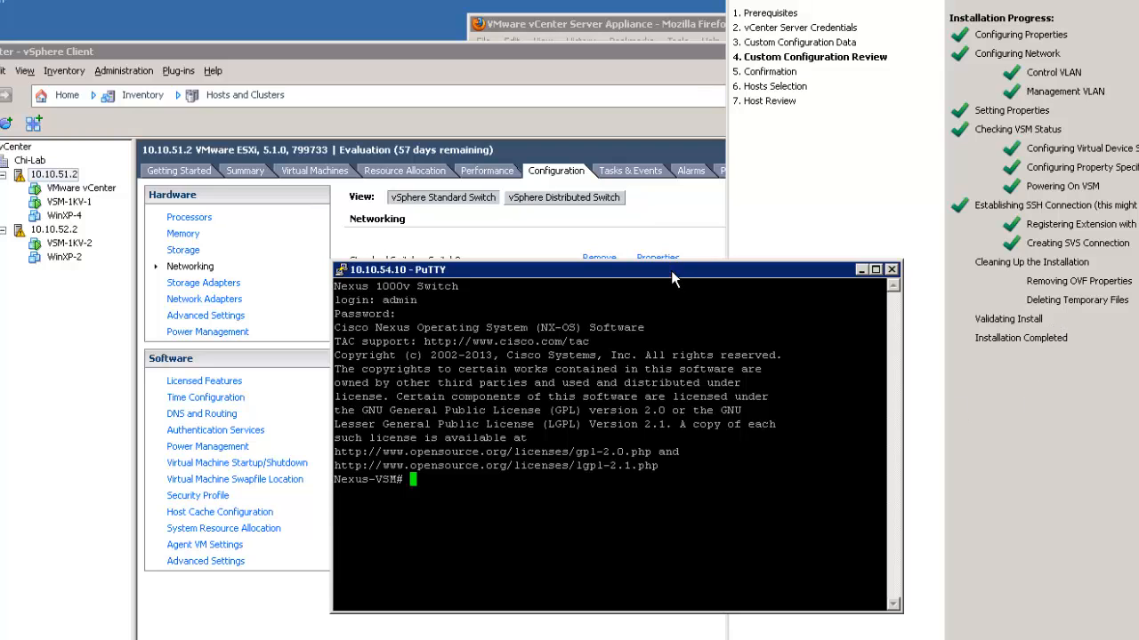
pyautogui.moveTo(671, 270); pyautogui.dragTo(561, 278)
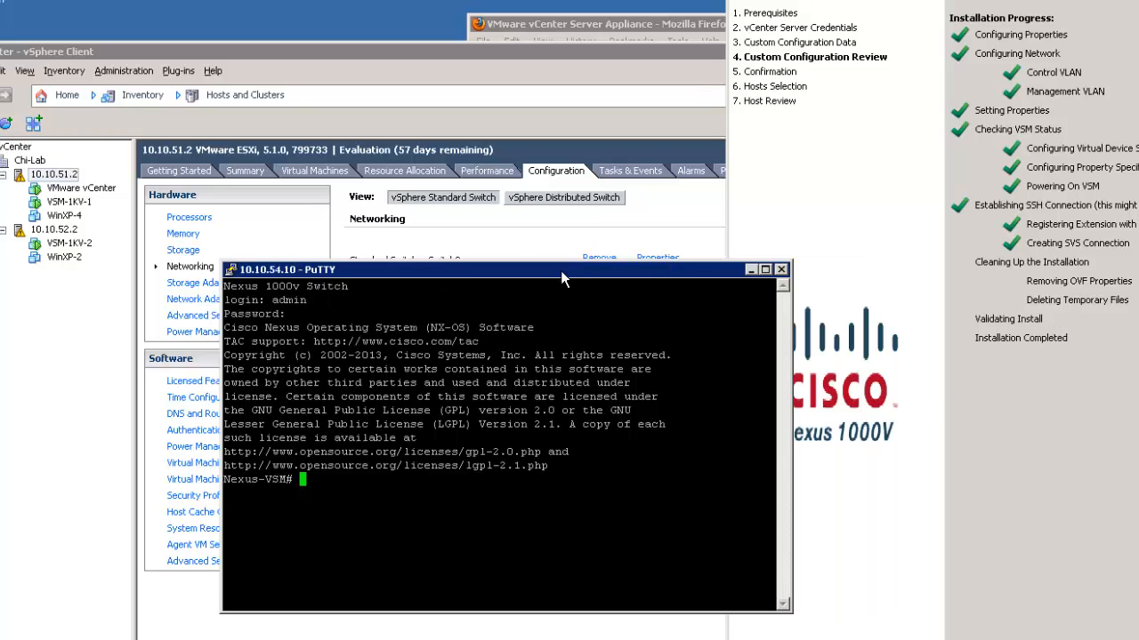
pyautogui.write('sh mod')
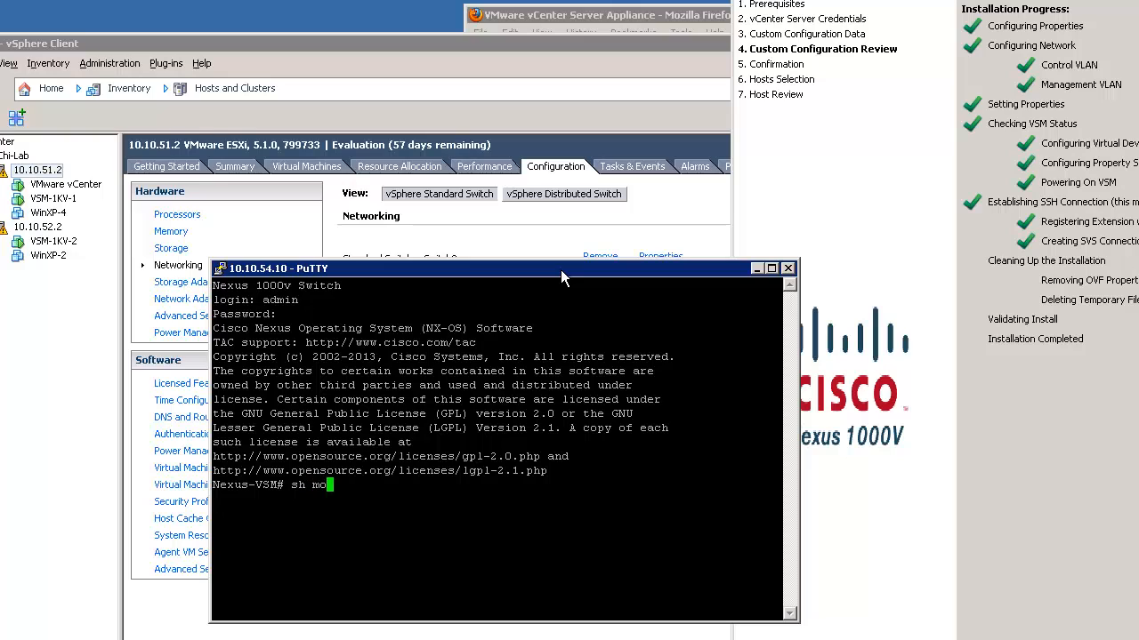
pyautogui.write('ule')
pyautogui.press('Return')
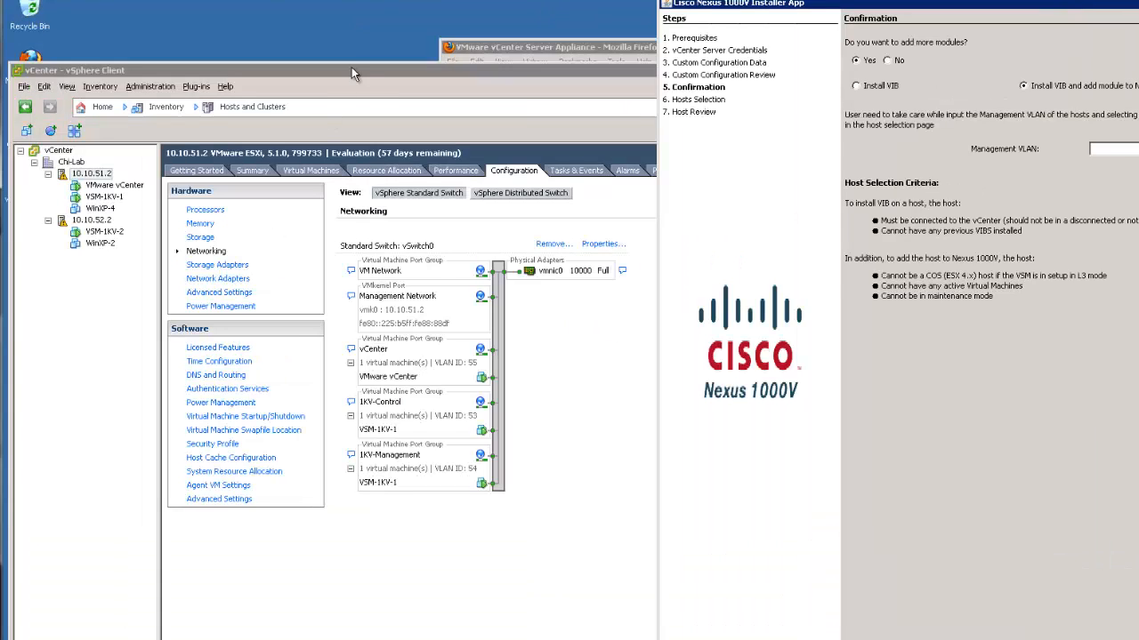
# Switch vSphere Client to the Networking view and expand vCenter > Chi-Lab > Nexus-VSM
pyautogui.click(352, 69)
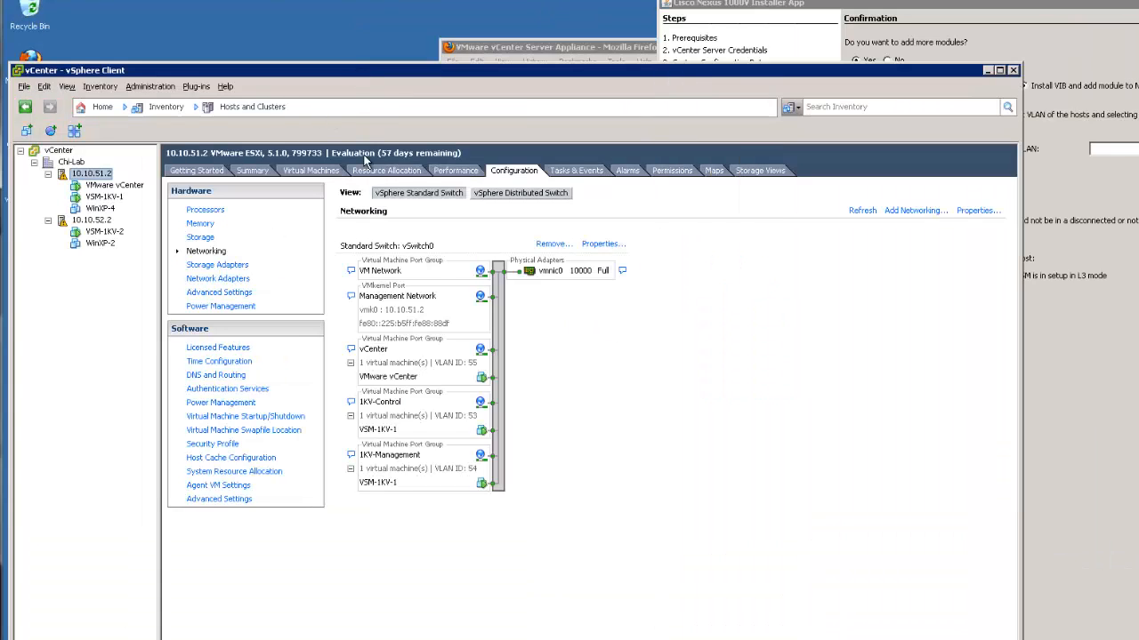
pyautogui.click(244, 107)
pyautogui.click(253, 191)
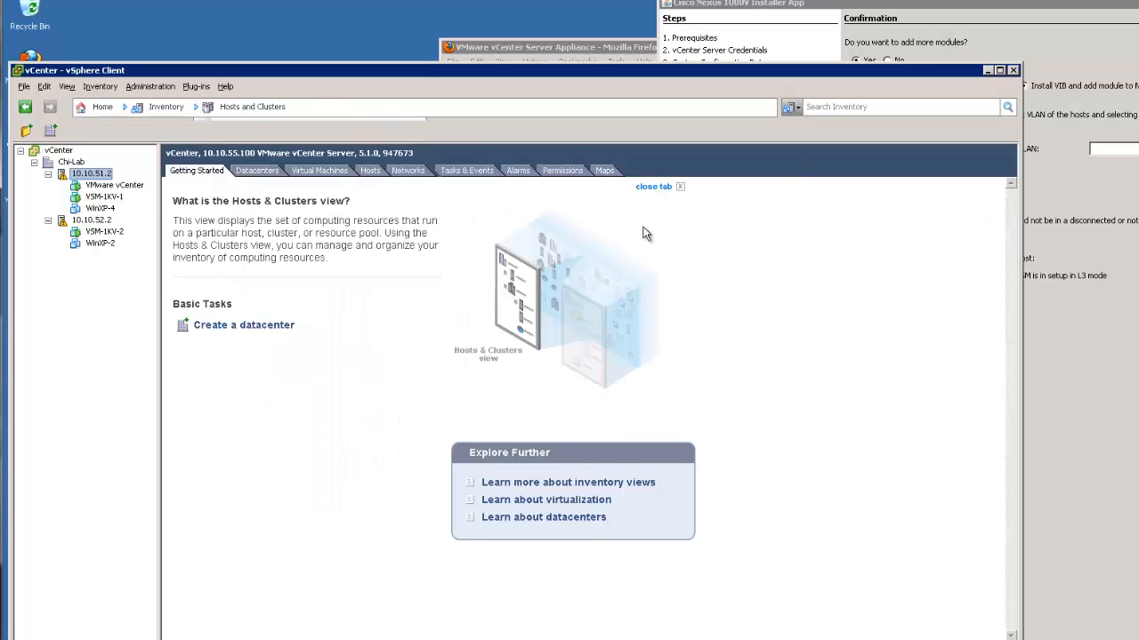
pyautogui.click(20, 151)
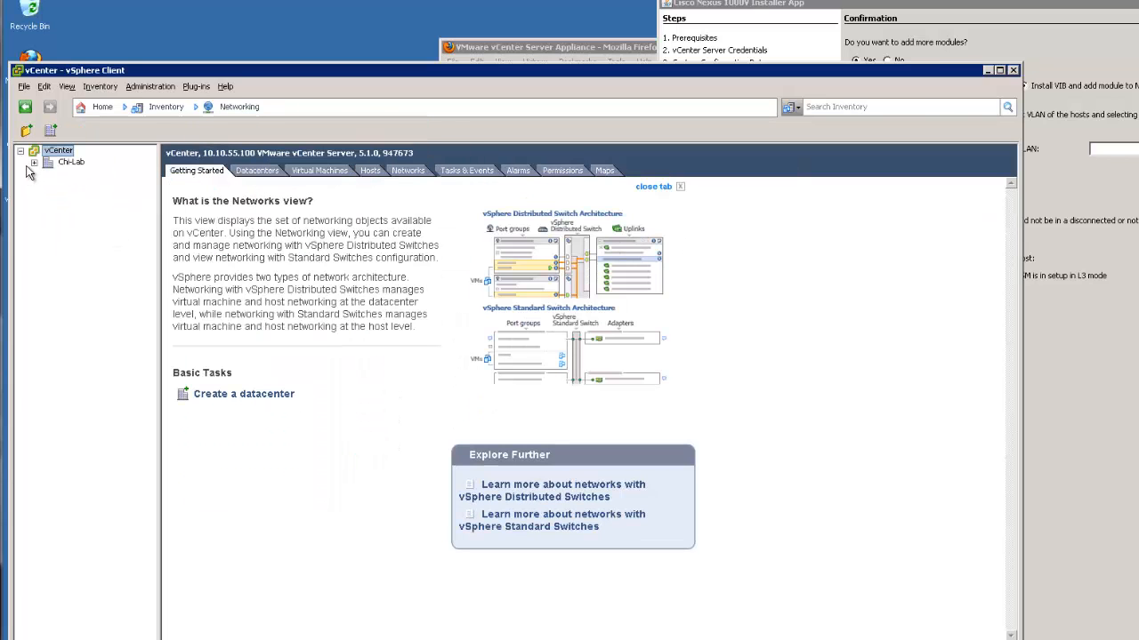
pyautogui.click(34, 162)
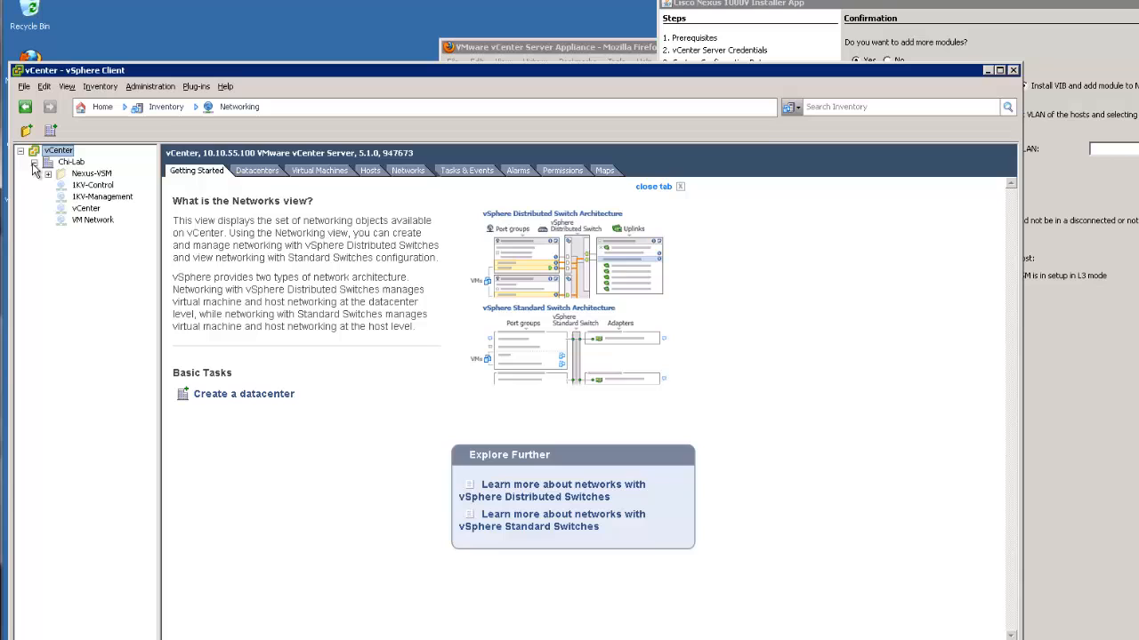
pyautogui.click(92, 174)
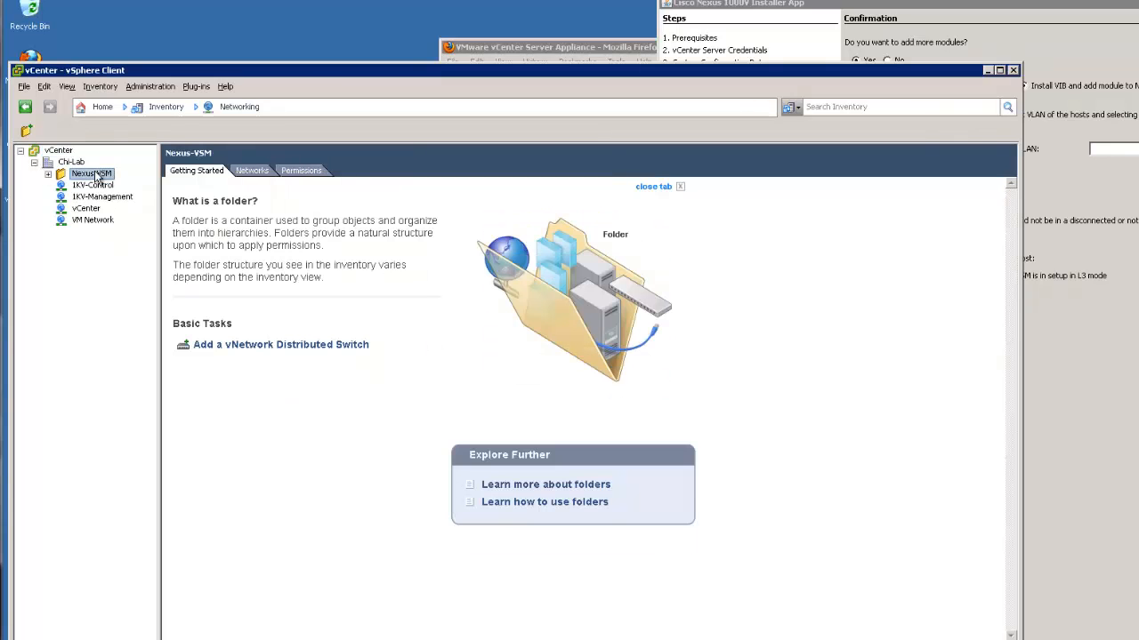
pyautogui.click(48, 175)
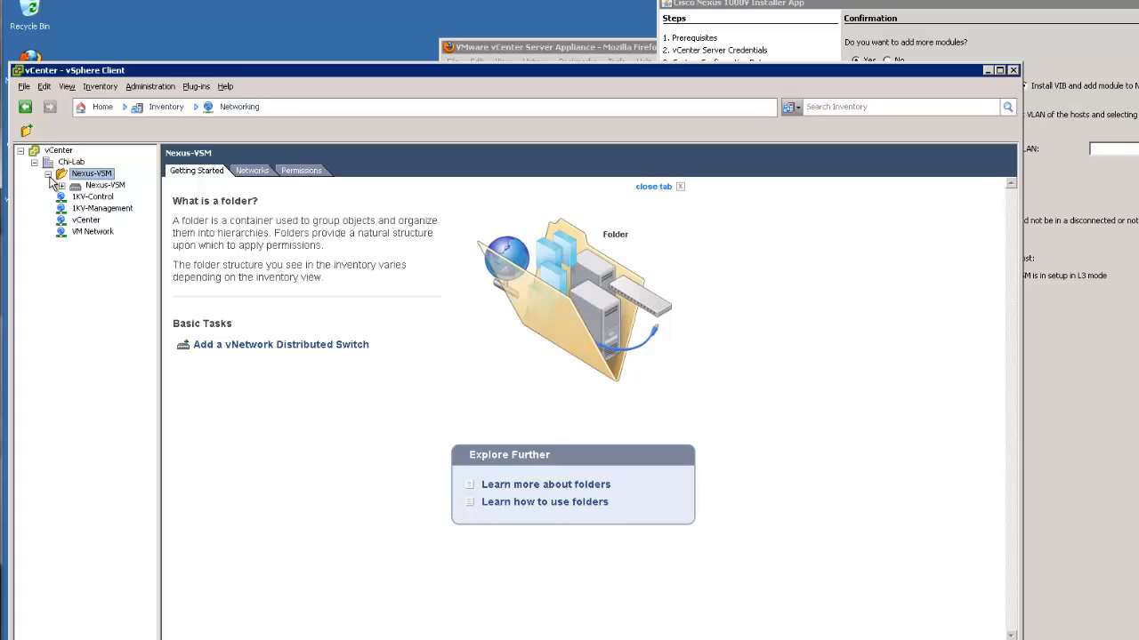
pyautogui.click(61, 186)
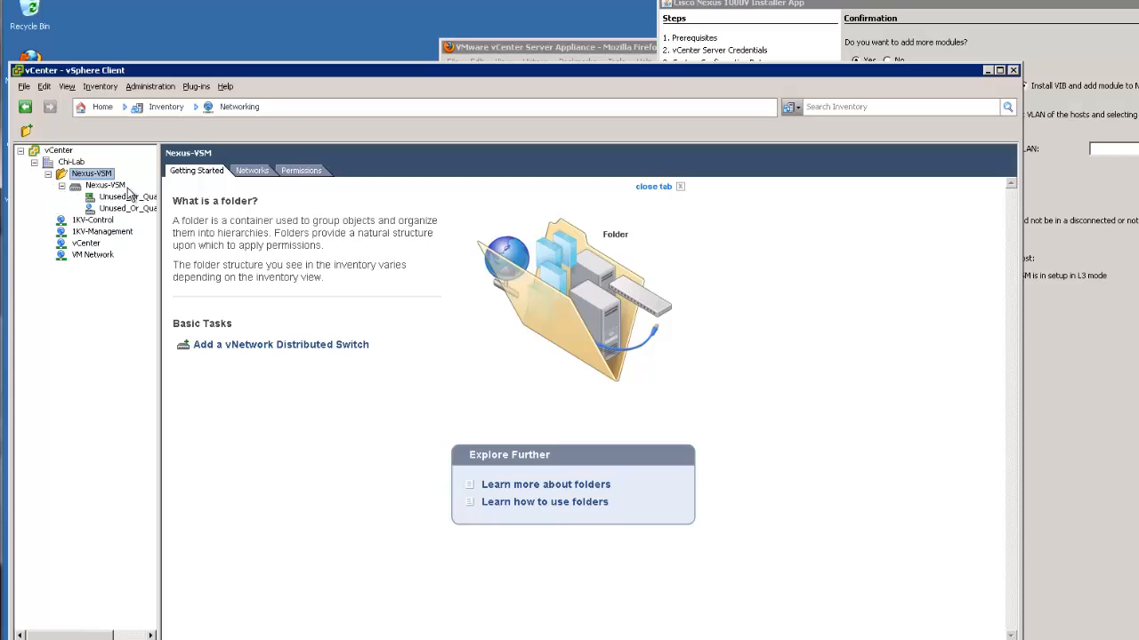
# View the Nexus-VSM switch and its Unused_Or_Quarantine_Uplink and Unused_Or_Quarantine_Veth port groups
pyautogui.moveTo(158, 223); pyautogui.dragTo(210, 224)
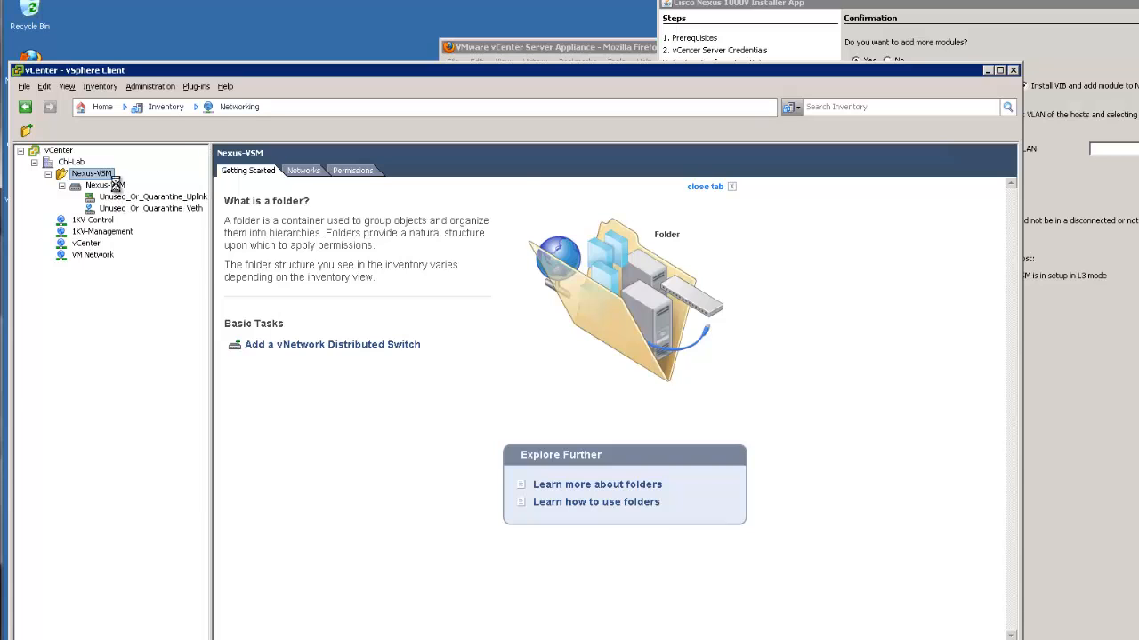
pyautogui.click(116, 187)
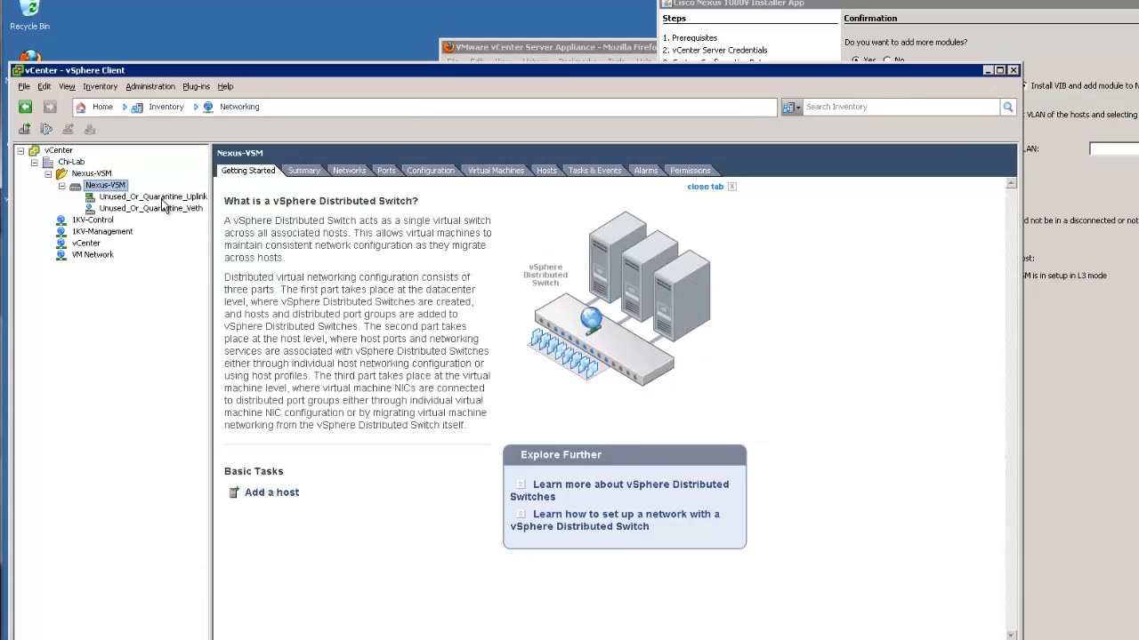
pyautogui.moveTo(214, 221); pyautogui.dragTo(257, 220)
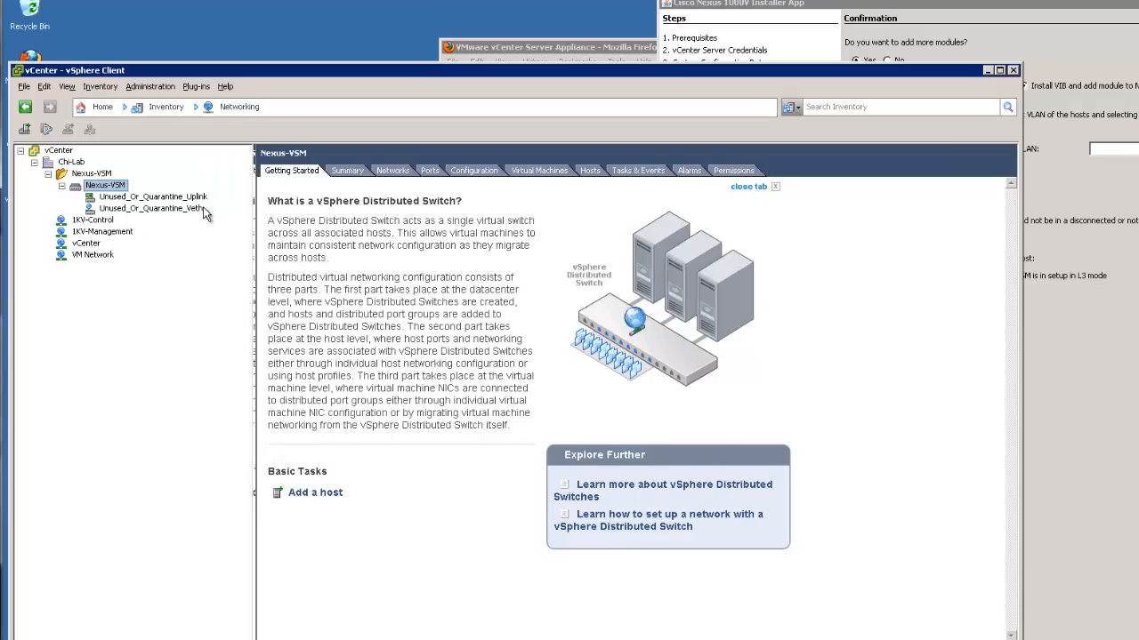
pyautogui.click(201, 198)
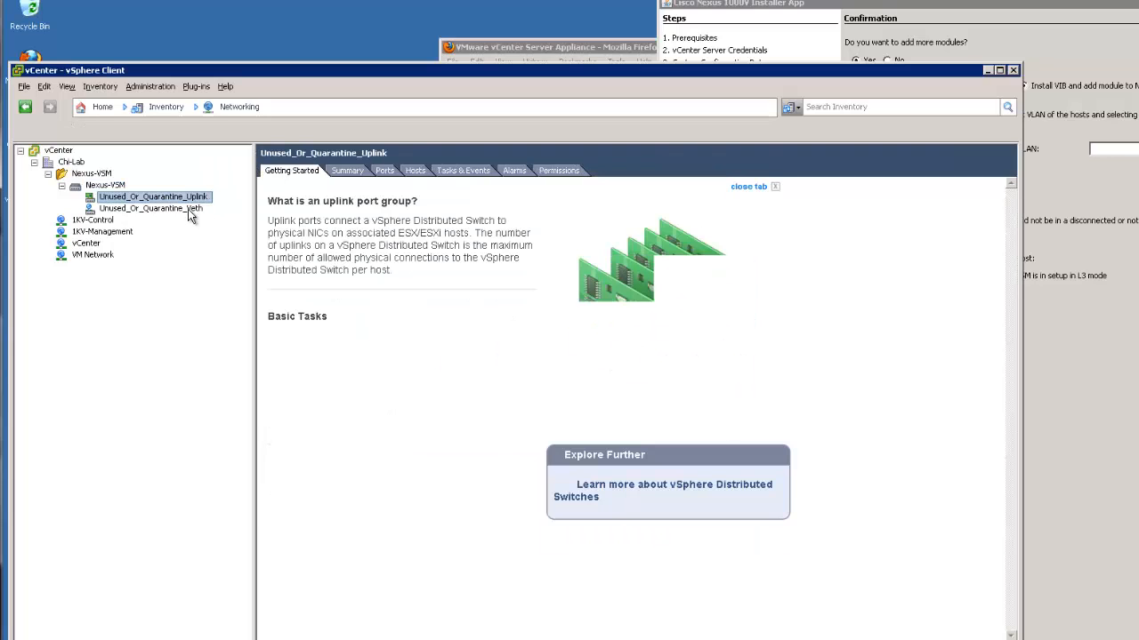
pyautogui.click(188, 210)
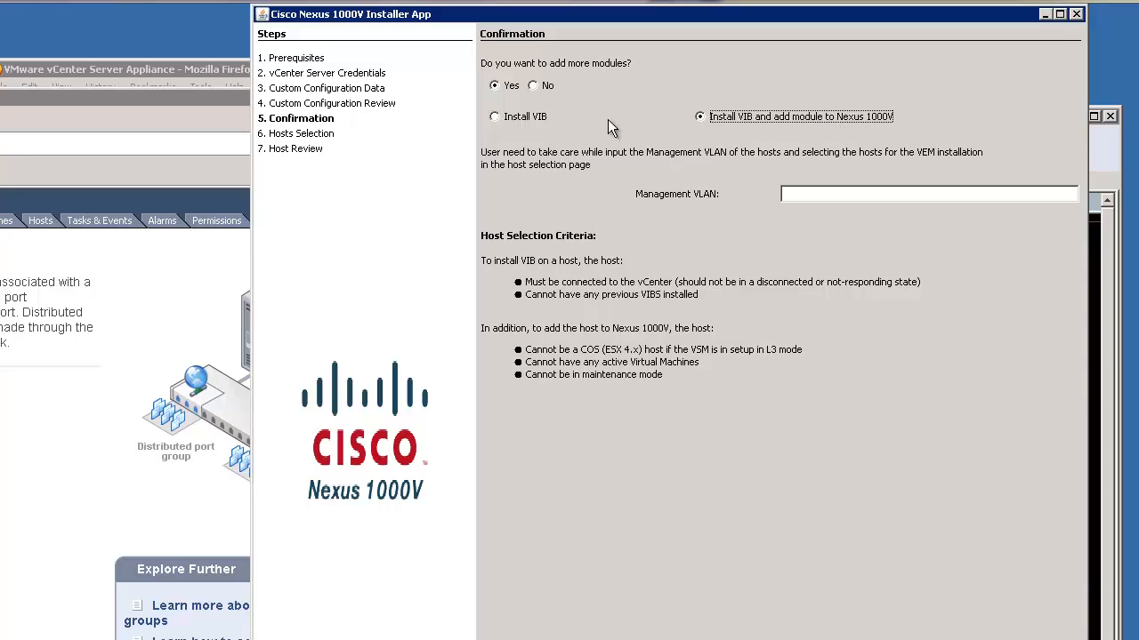
# Choose Install VIB, select hosts 10.10.51.2 and 10.10.52.2, and finish to install VEM
pyautogui.click(529, 120)
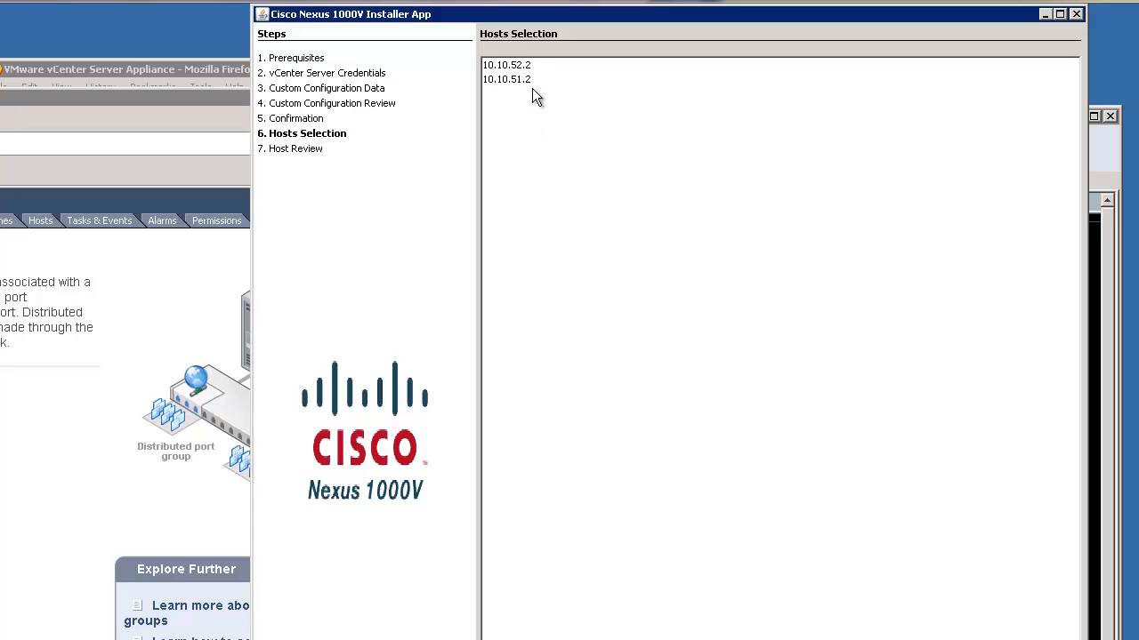
pyautogui.click(531, 70)
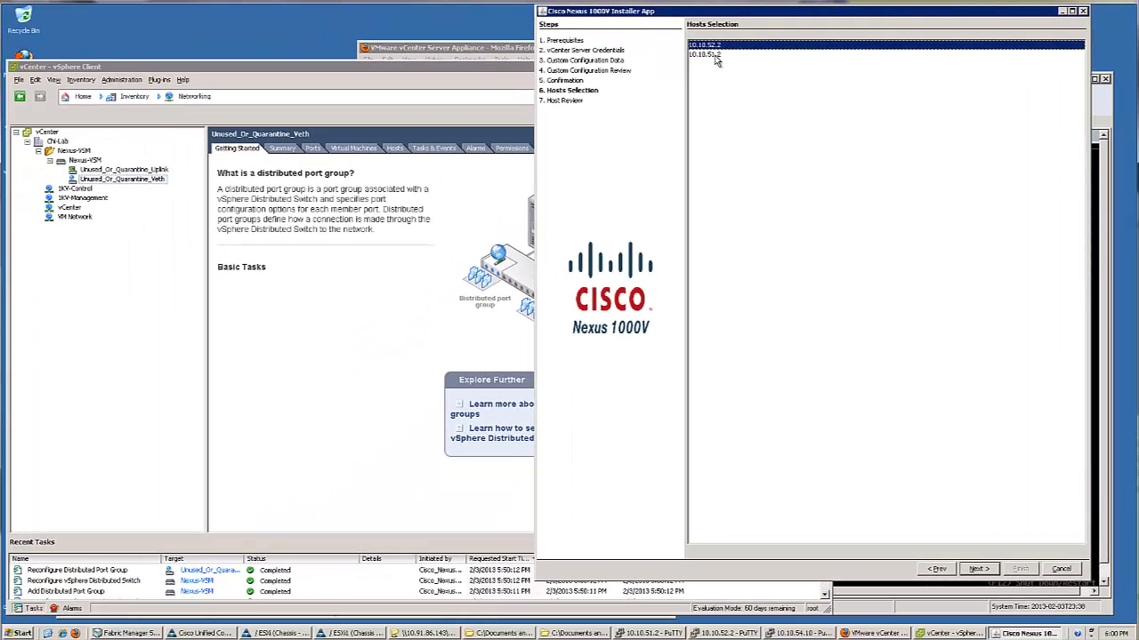
pyautogui.keyDown('ctrl'); pyautogui.click(637, 66); pyautogui.keyUp('ctrl')
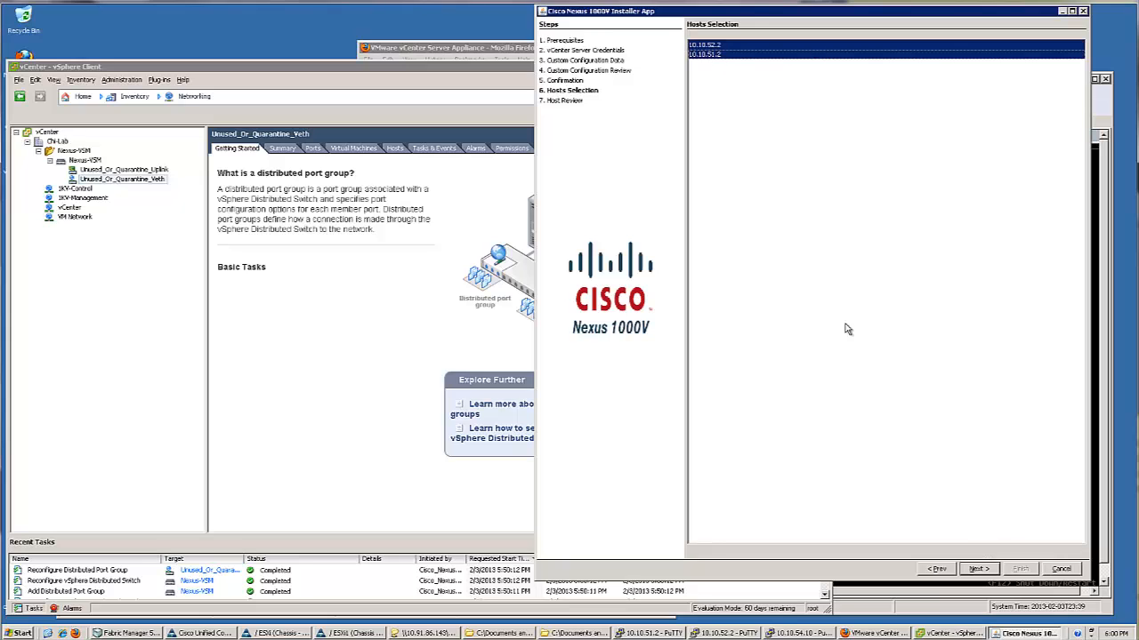
pyautogui.click(816, 327)
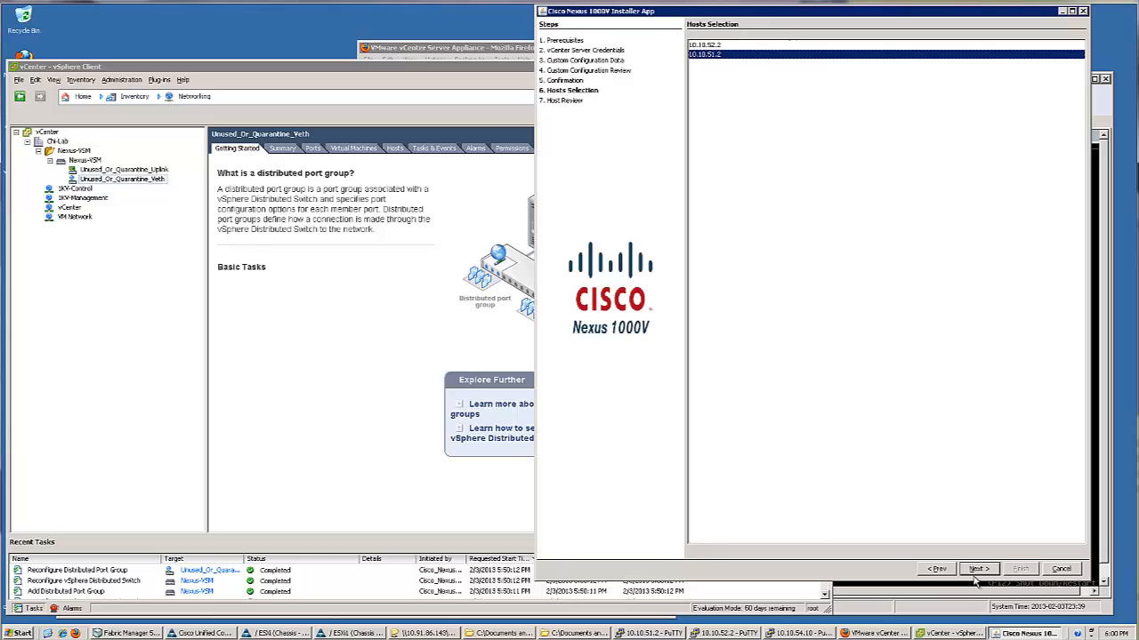
pyautogui.keyDown('ctrl'); pyautogui.click(714, 46); pyautogui.keyUp('ctrl')
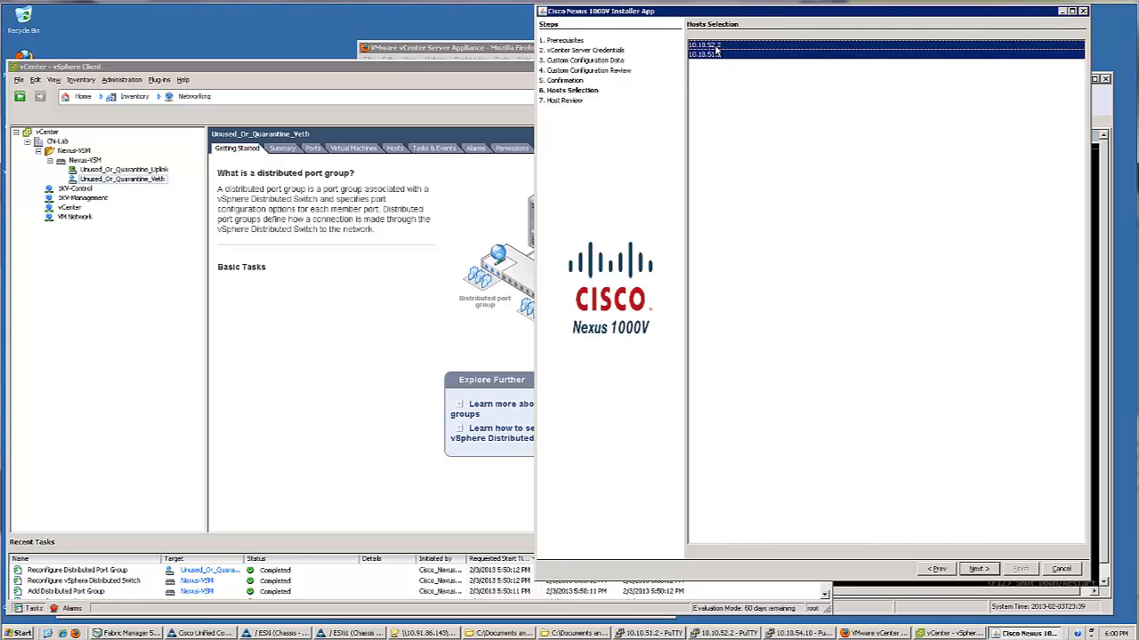
pyautogui.click(976, 567)
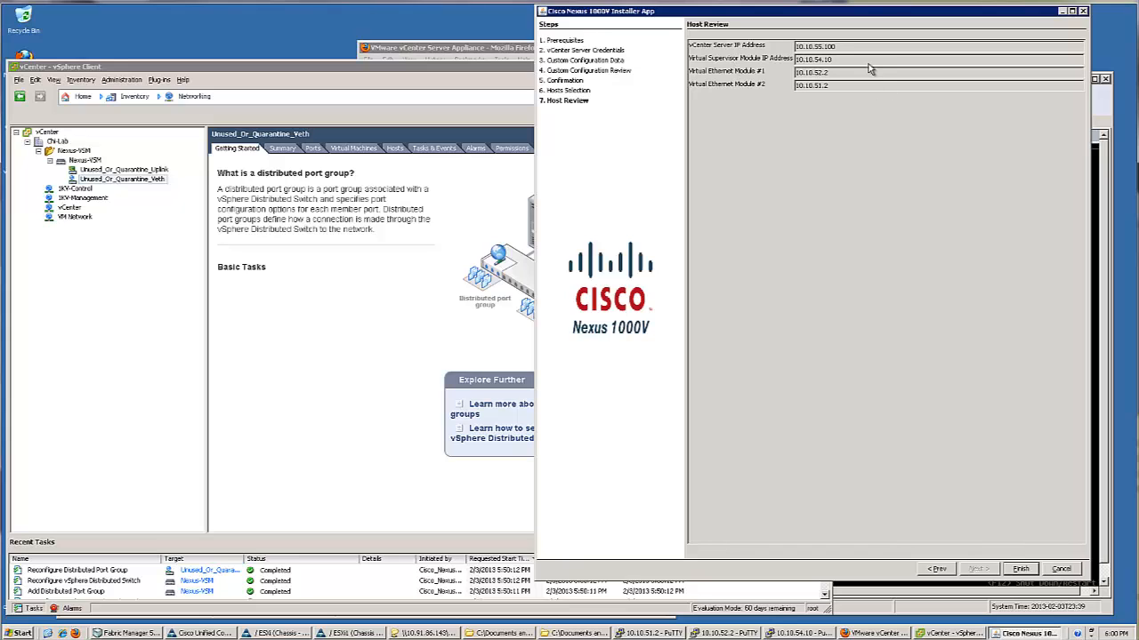
pyautogui.click(1020, 569)
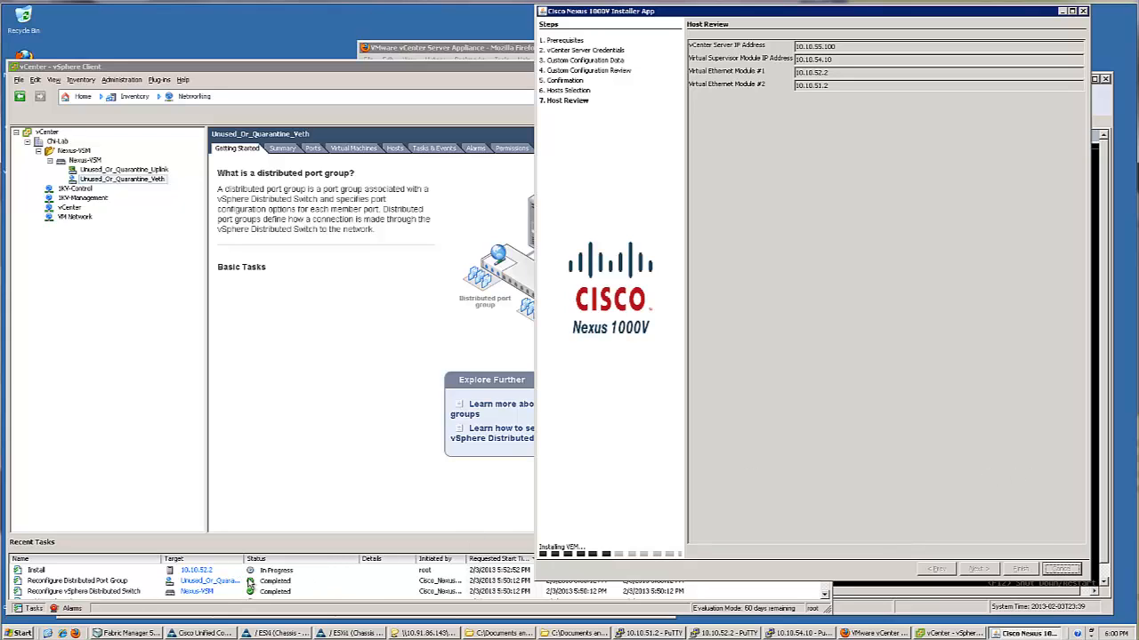
# Bring vSphere Client forward to watch the VEM Install task in Recent Tasks
pyautogui.click(352, 73)
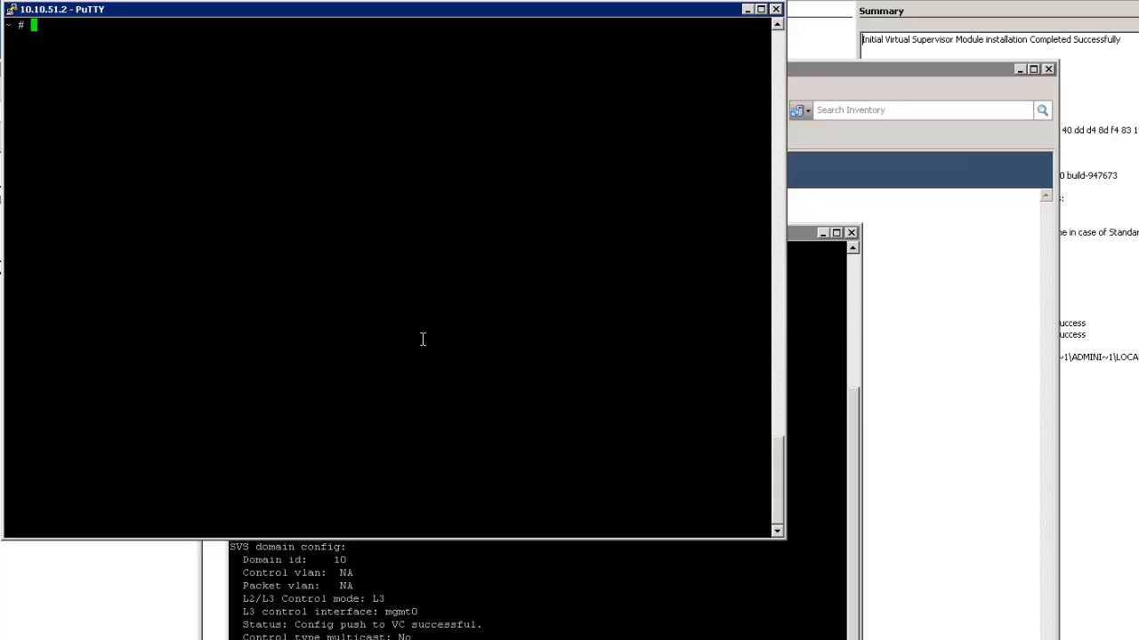
# Run 'vem status' on the host and confirm the VEM agent is running
pyautogui.write('vem status')
pyautogui.press('Return')
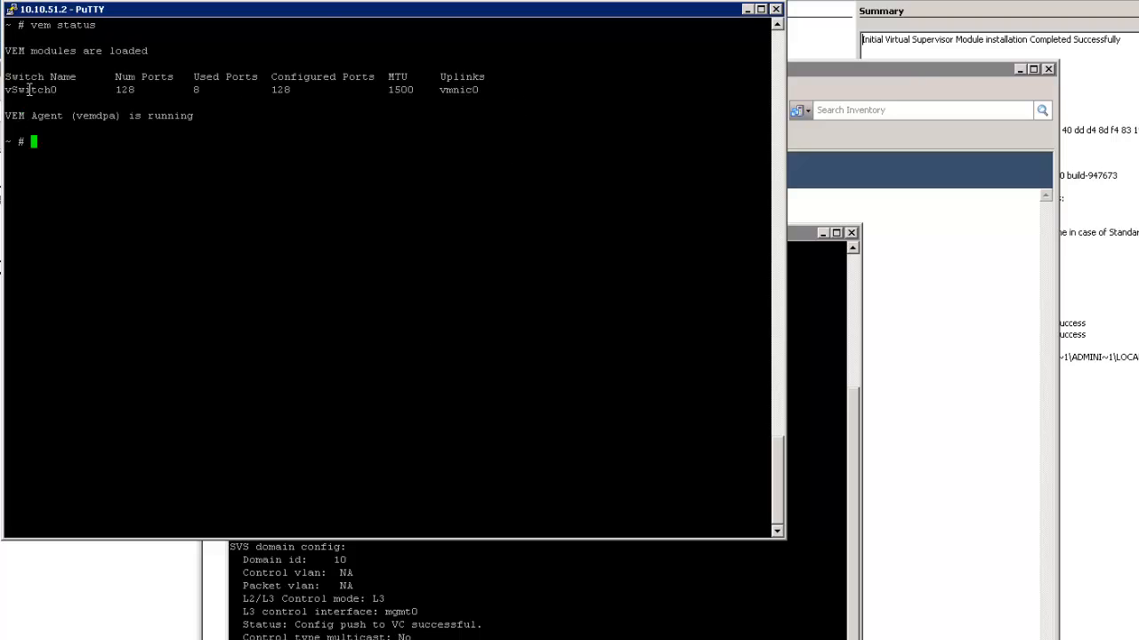
pyautogui.moveTo(18, 114); pyautogui.dragTo(252, 116)
pyautogui.click(252, 118)
# Run 'vemcmd show card' on both hosts and check the Primary L3 Control address of 0.0.0.0
pyautogui.write('ve')
pyautogui.write('m')
pyautogui.write('cmd ')
pyautogui.write('hsow')
pyautogui.press('BackSpace')
pyautogui.press('BackSpace')
pyautogui.press('BackSpace')
pyautogui.press('BackSpace')
pyautogui.press('BackSpace')
pyautogui.write('show card i')
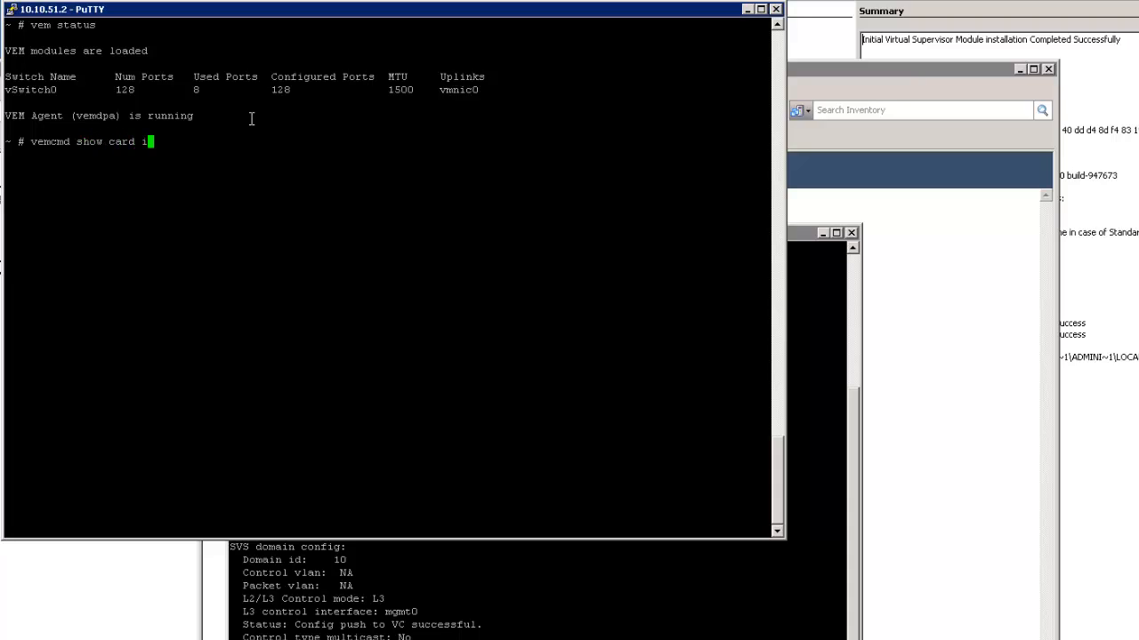
pyautogui.write('n')
pyautogui.press('BackSpace')
pyautogui.press('BackSpace')
pyautogui.press('BackSpace')
pyautogui.press('Return')
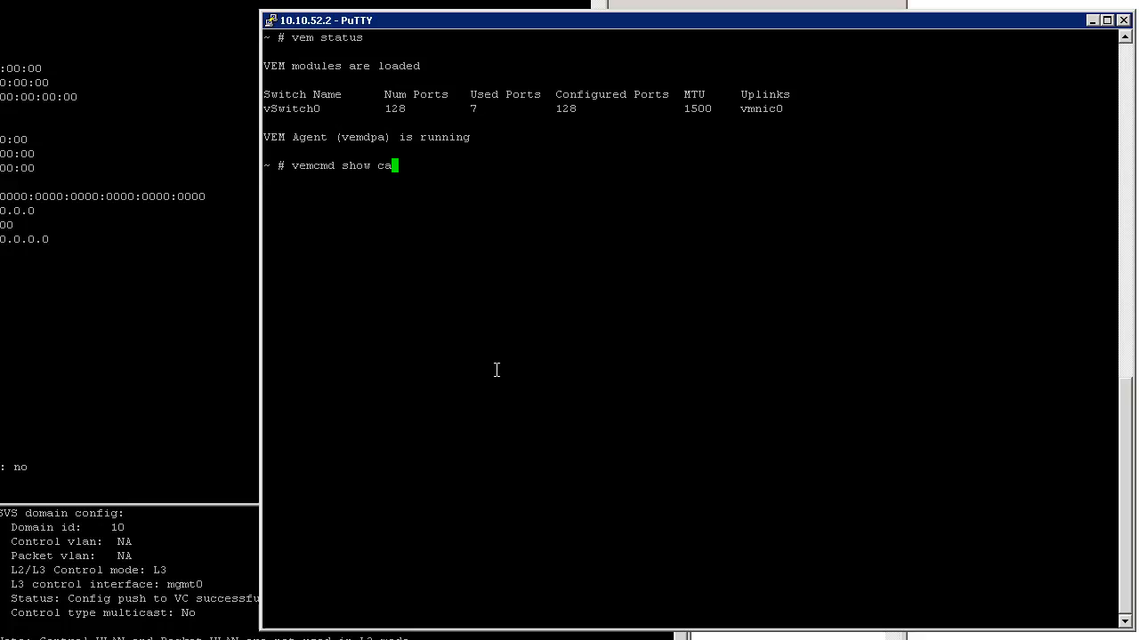
pyautogui.write('rd')
pyautogui.press('Return')
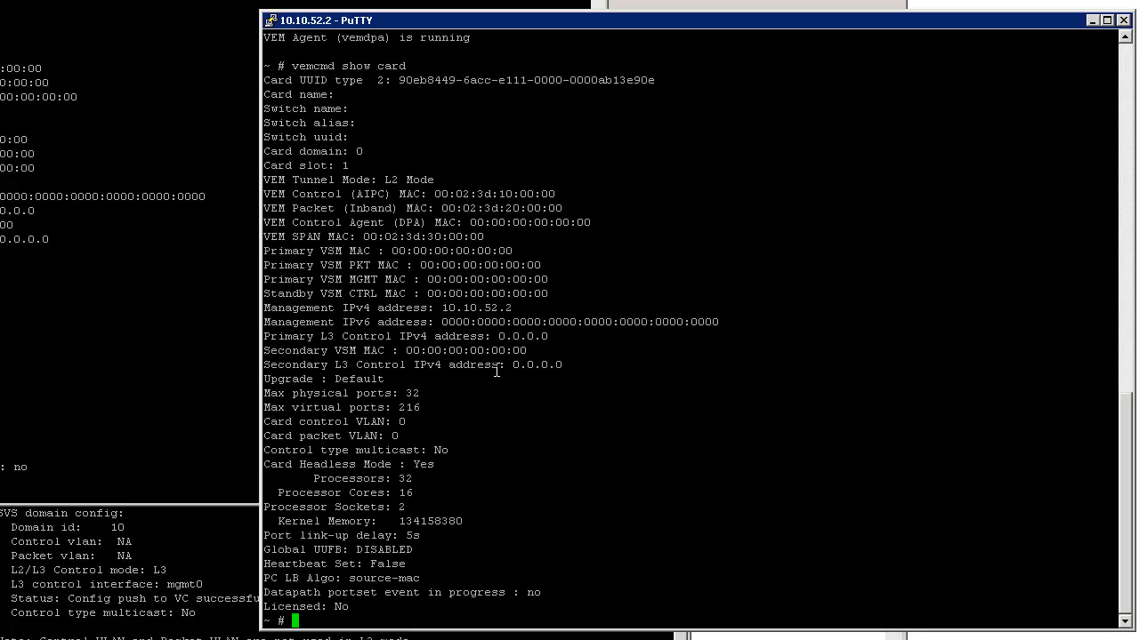
pyautogui.click(596, 112)
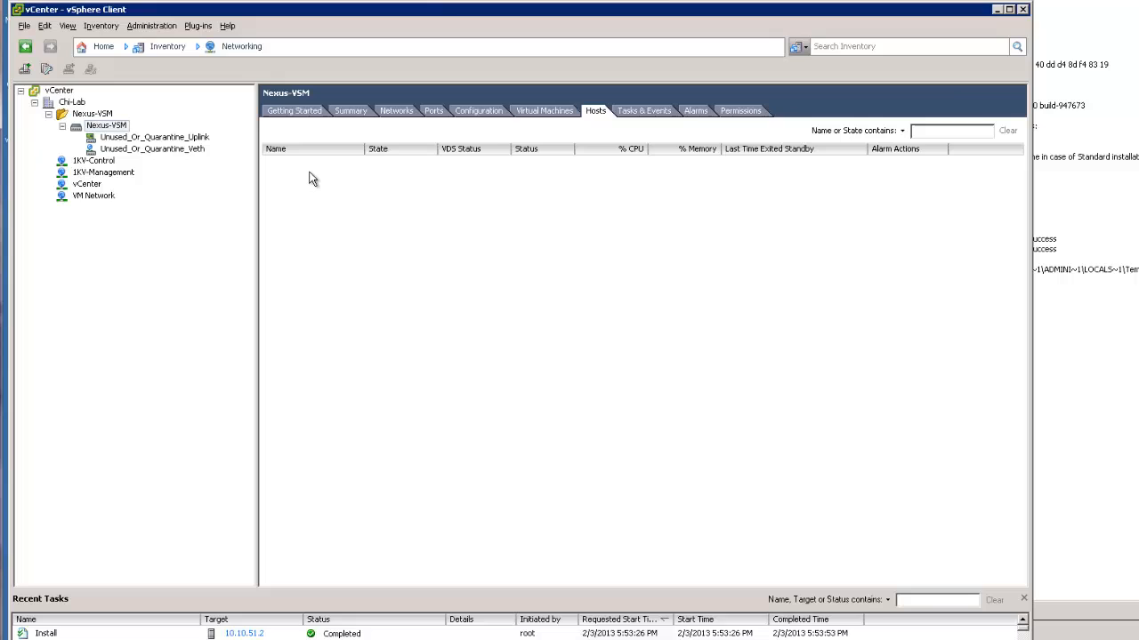
pyautogui.rightClick(310, 174)
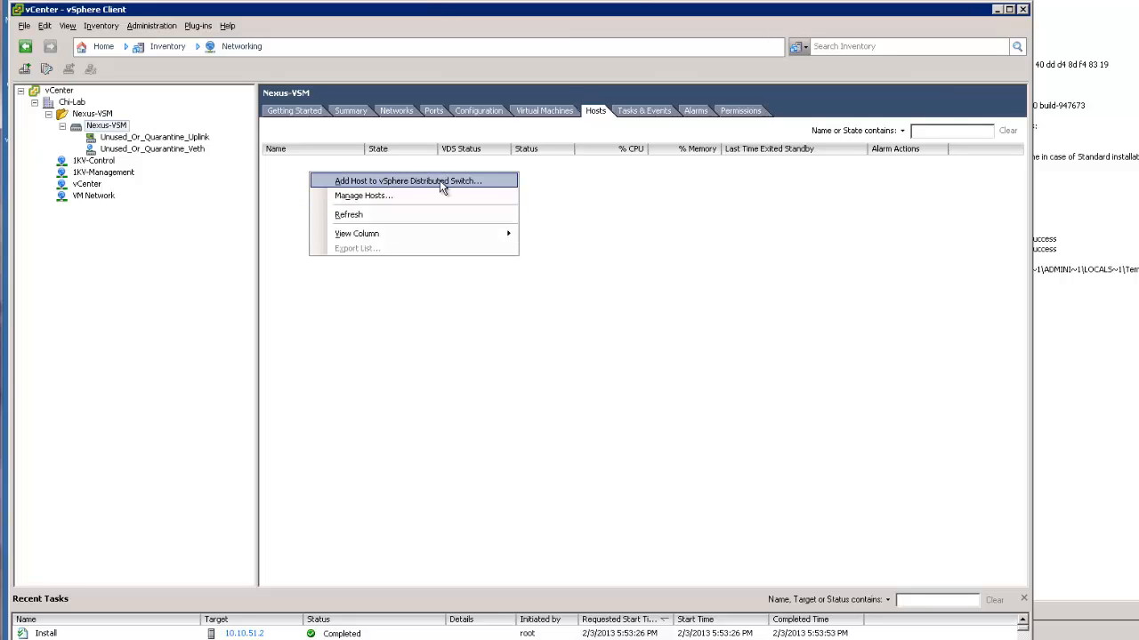
pyautogui.click(477, 183)
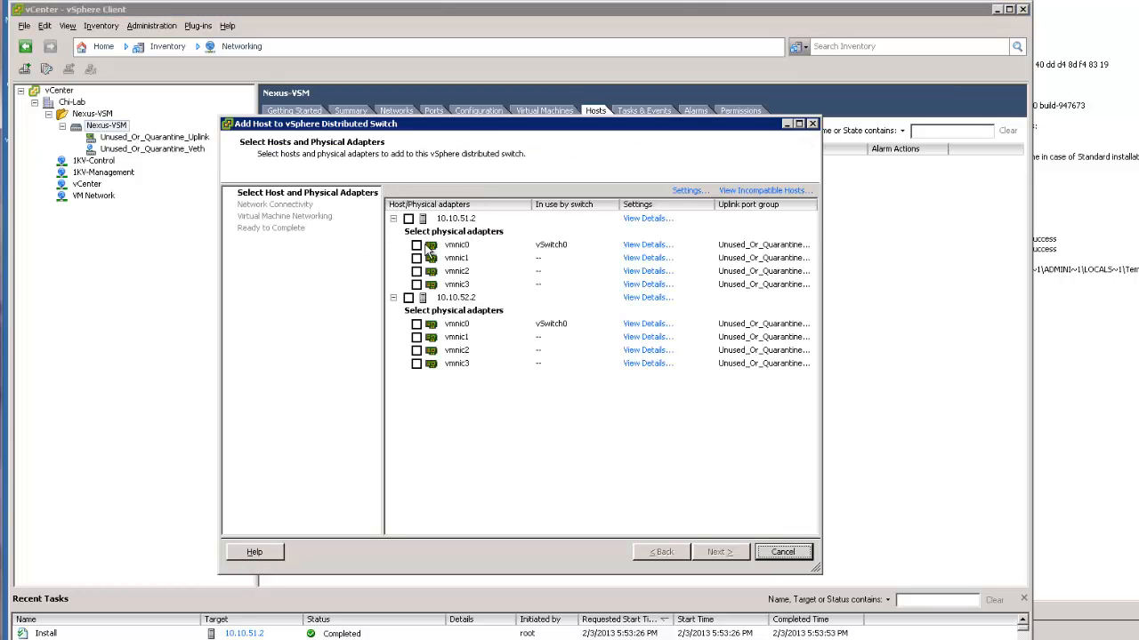
pyautogui.click(408, 219)
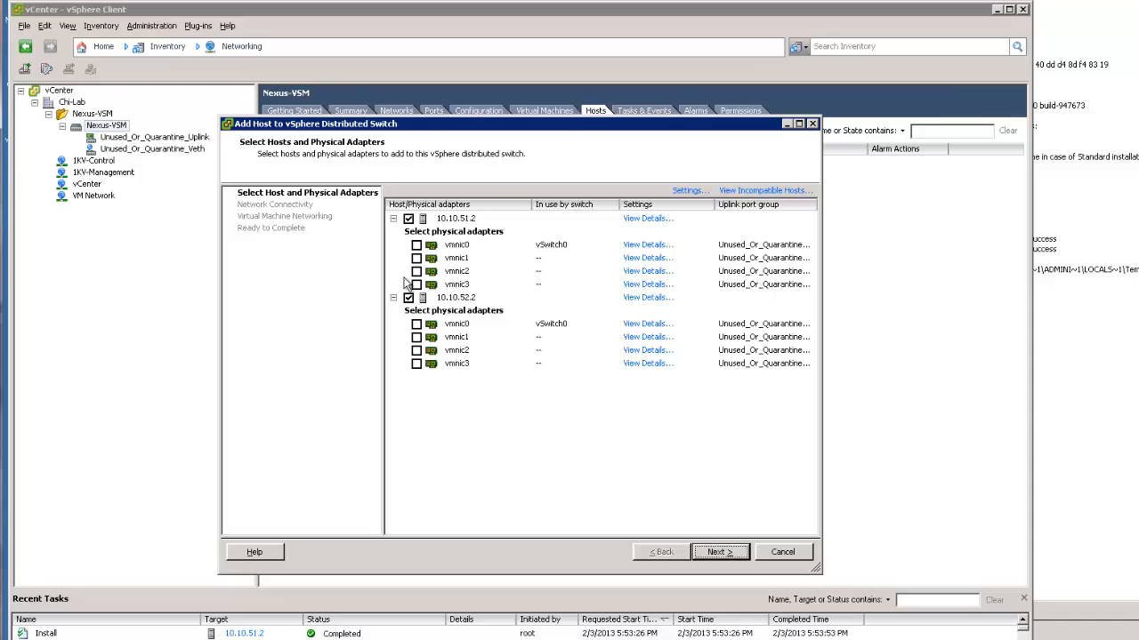
pyautogui.click(417, 272)
pyautogui.click(416, 285)
pyautogui.click(416, 350)
pyautogui.click(416, 364)
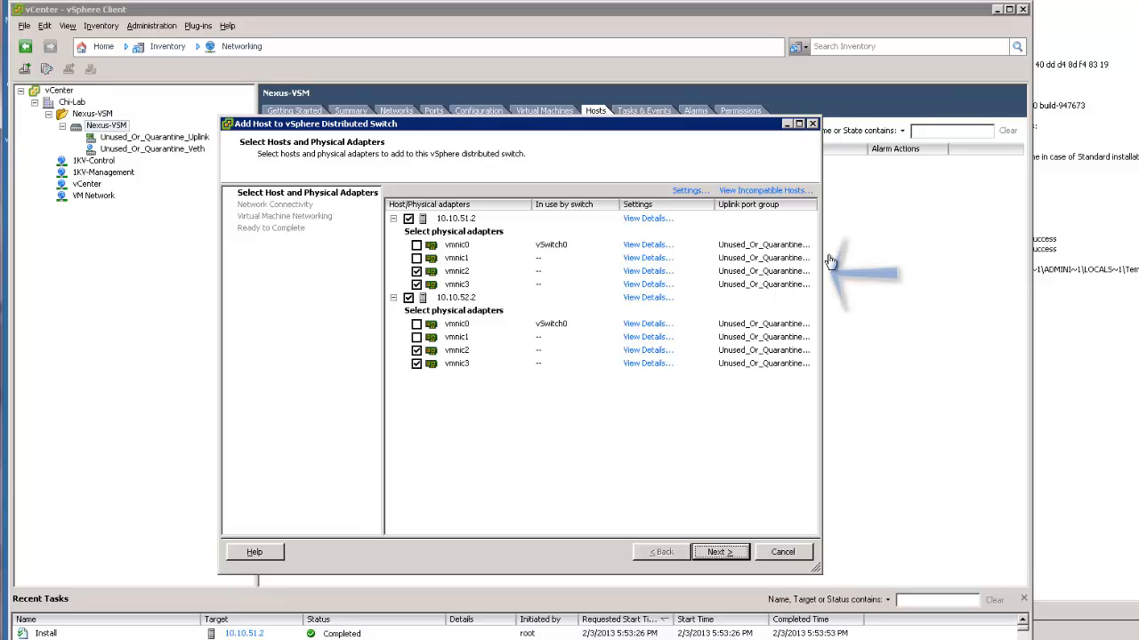
pyautogui.click(802, 274)
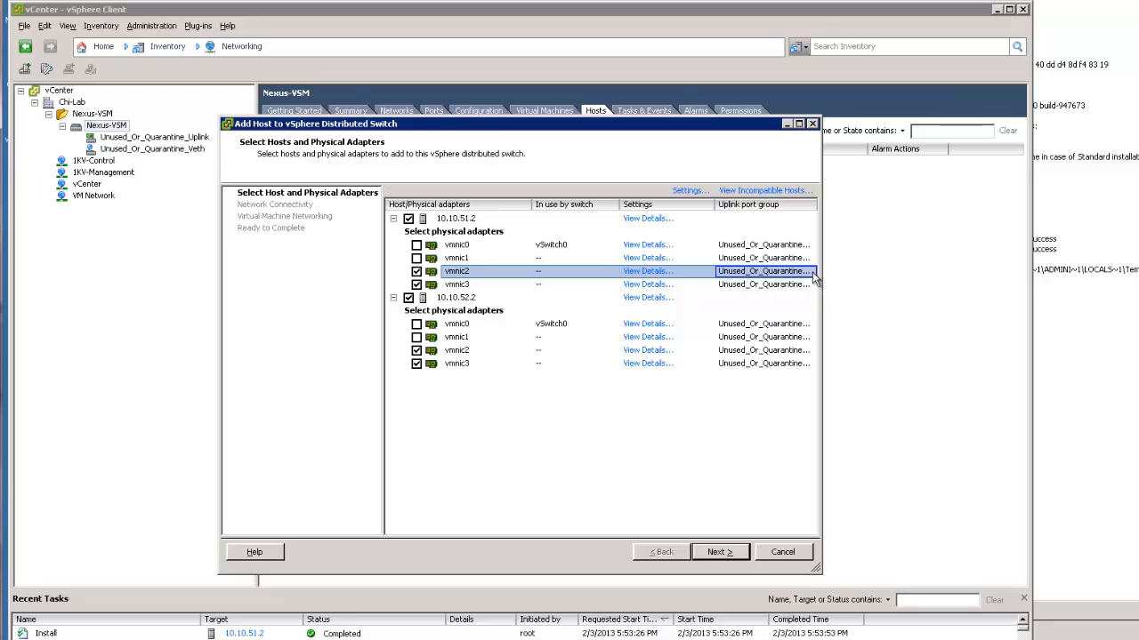
pyautogui.click(783, 552)
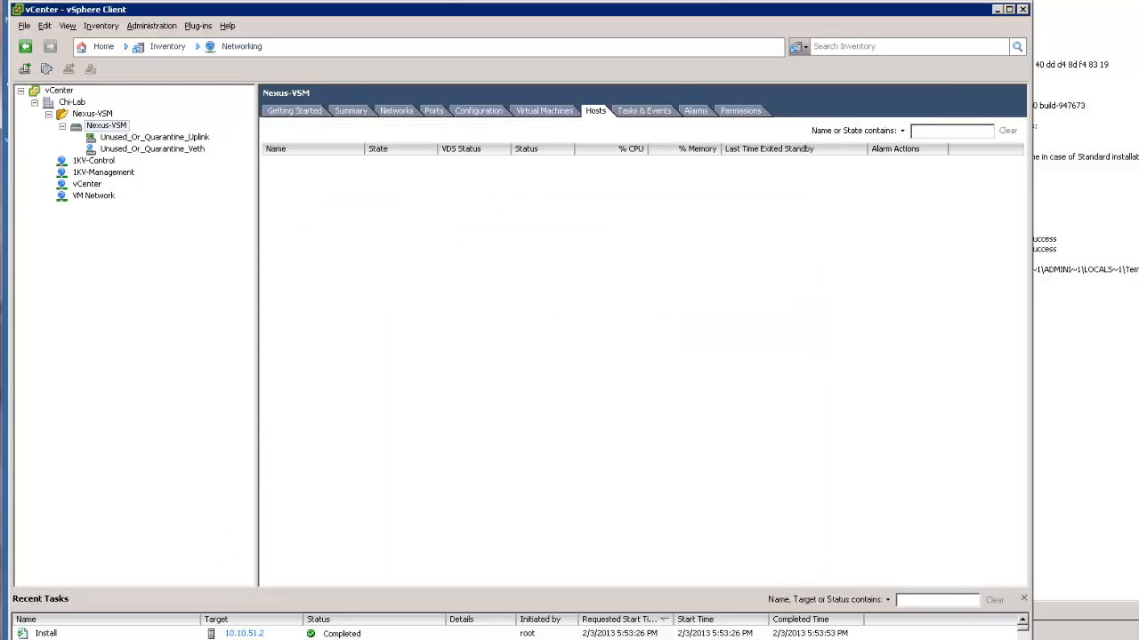
# Enter configuration mode on Nexus-VSM and create the ethernet port-profile SystemUplink
pyautogui.hotkey('alt', 'Tab')
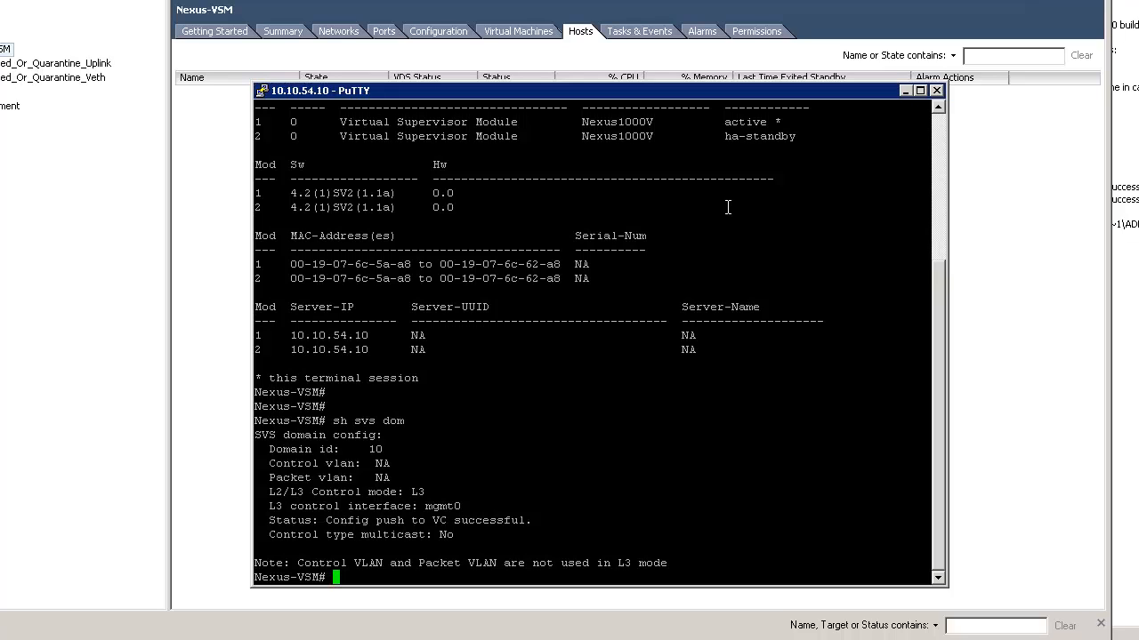
pyautogui.write('conf t')
pyautogui.press('Return')
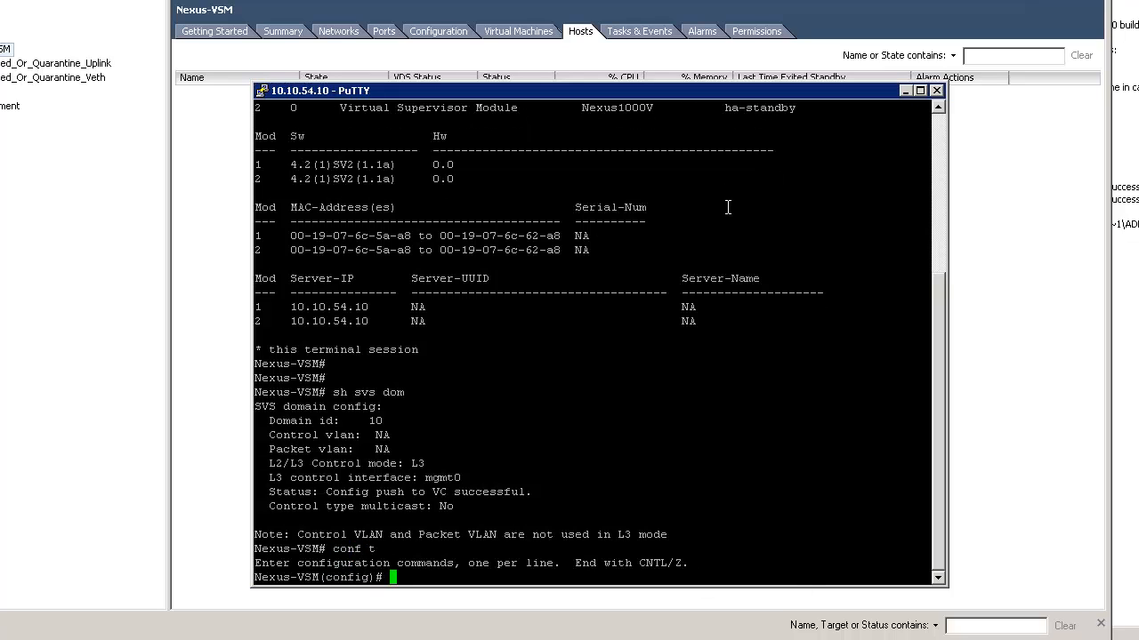
pyautogui.write('por')
pyautogui.press('Tab')
pyautogui.write('p')
pyautogui.press('Tab')
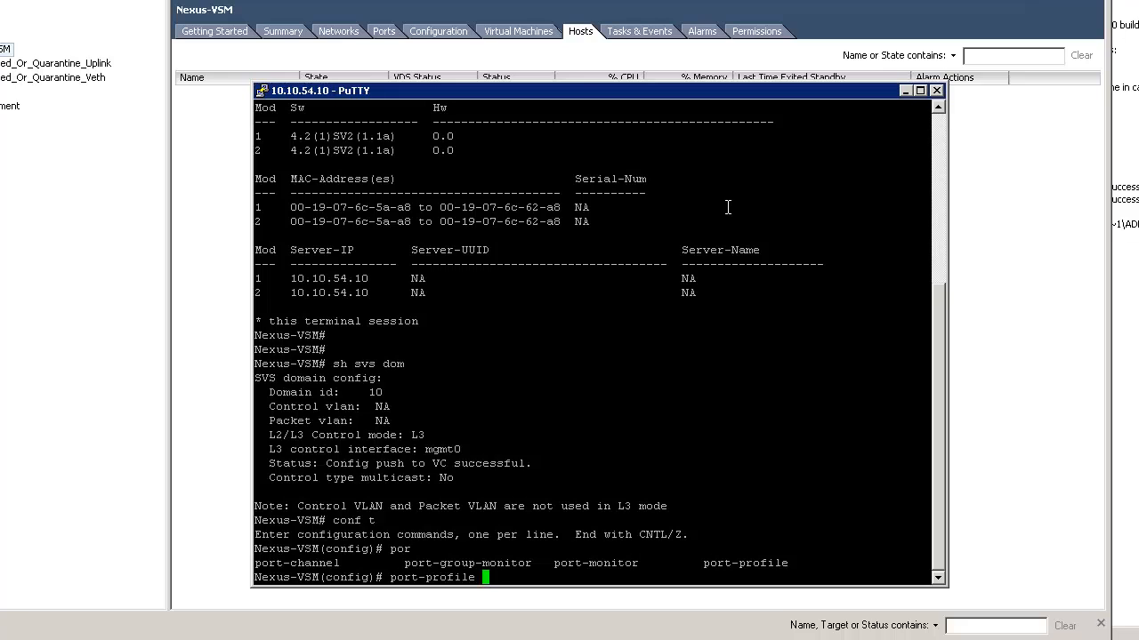
pyautogui.write('?')
pyautogui.write('type ')
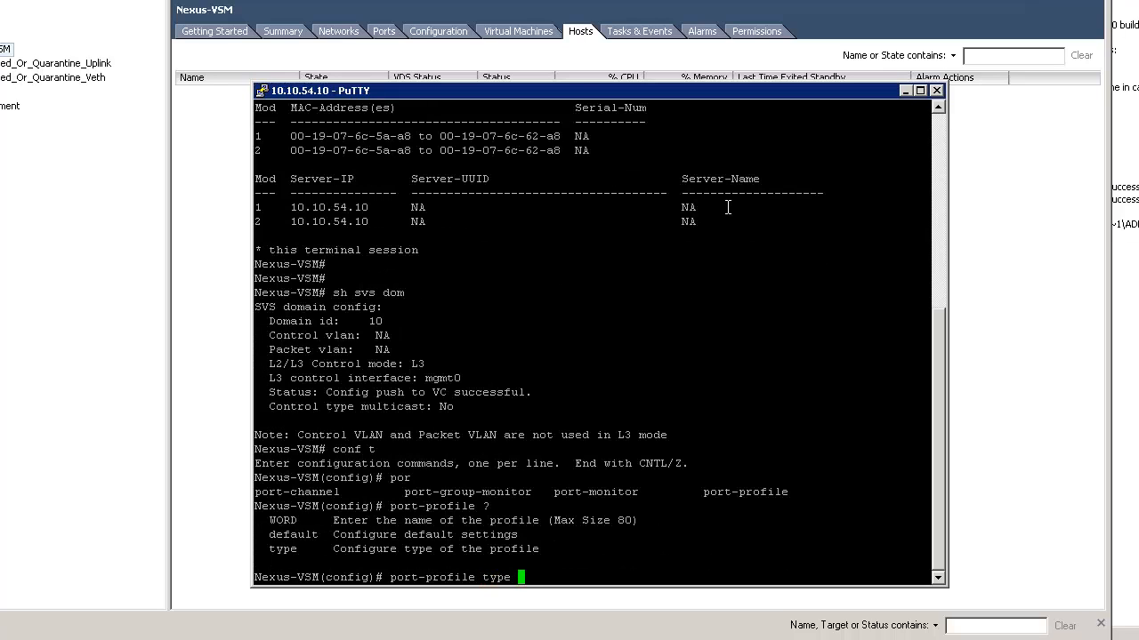
pyautogui.write('ethernet ?')
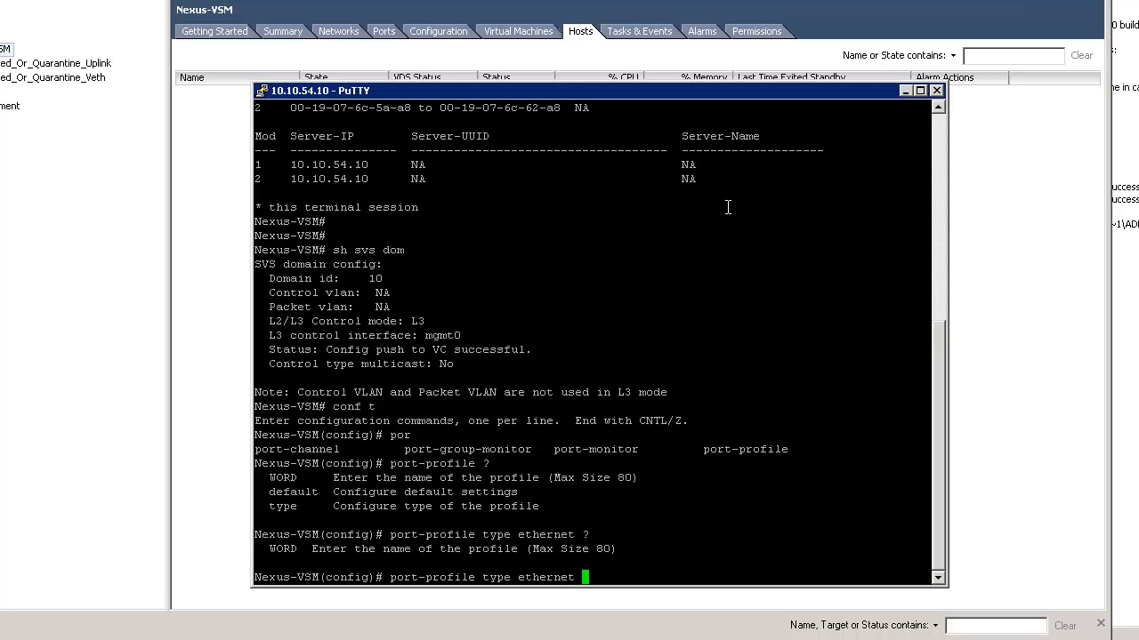
pyautogui.write('SystemUplink')
pyautogui.press('Return')
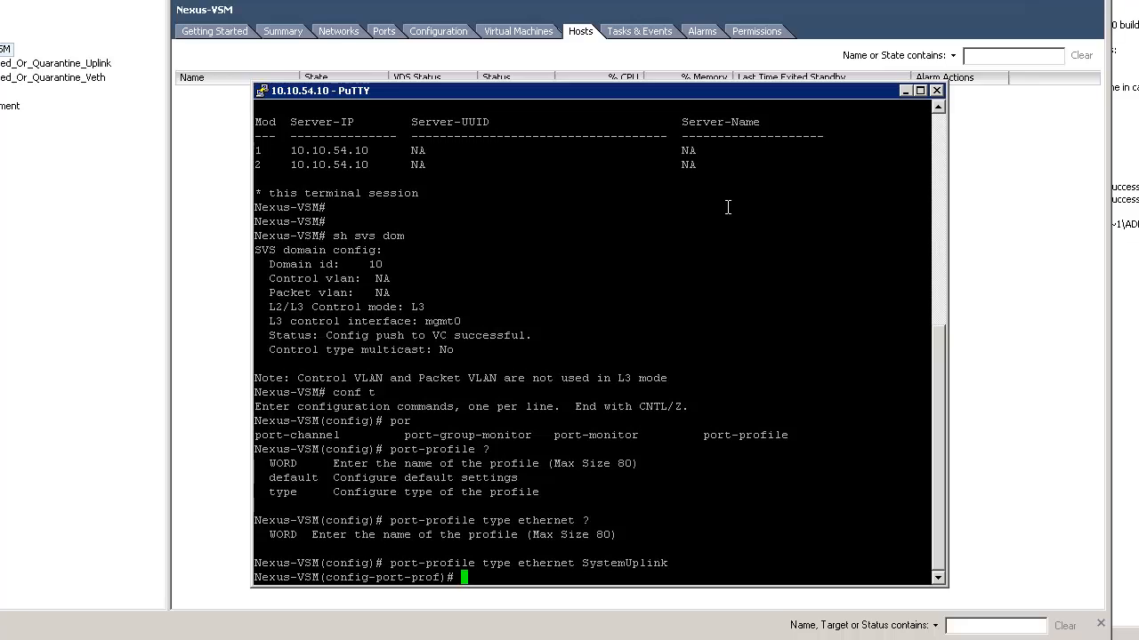
# Make SystemUplink a trunk that allows VLANs 1,50-55, with native VLAN 1
pyautogui.write('switchport mod trunk')
pyautogui.press('Return')
pyautogui.write('sw tr')
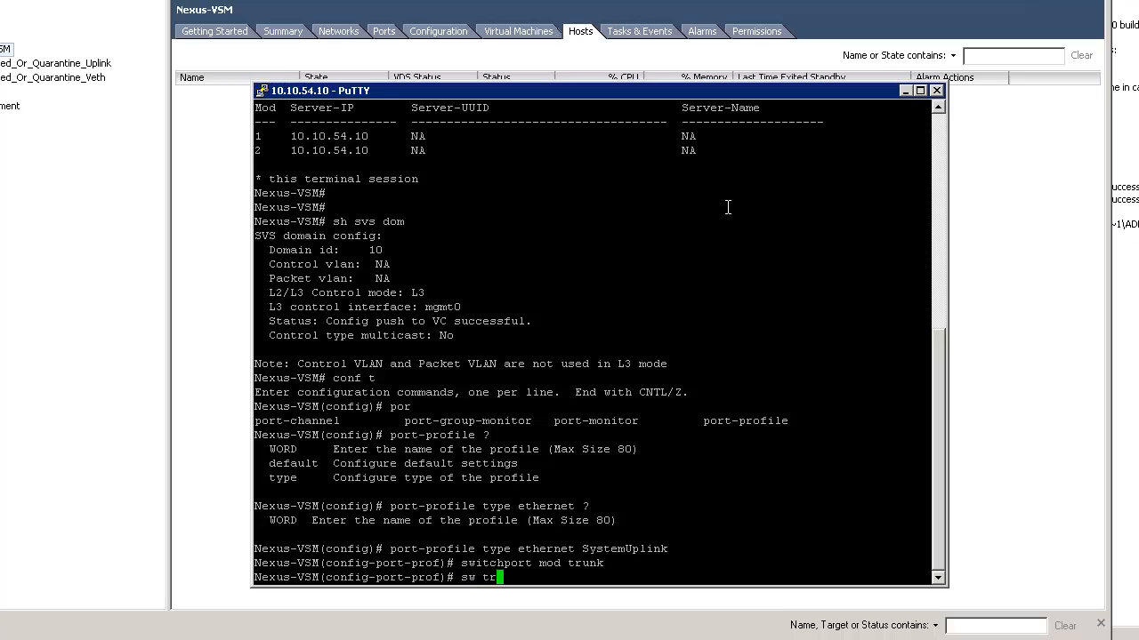
pyautogui.write('unk allowed vlan 1,50-55')
pyautogui.press('Return')
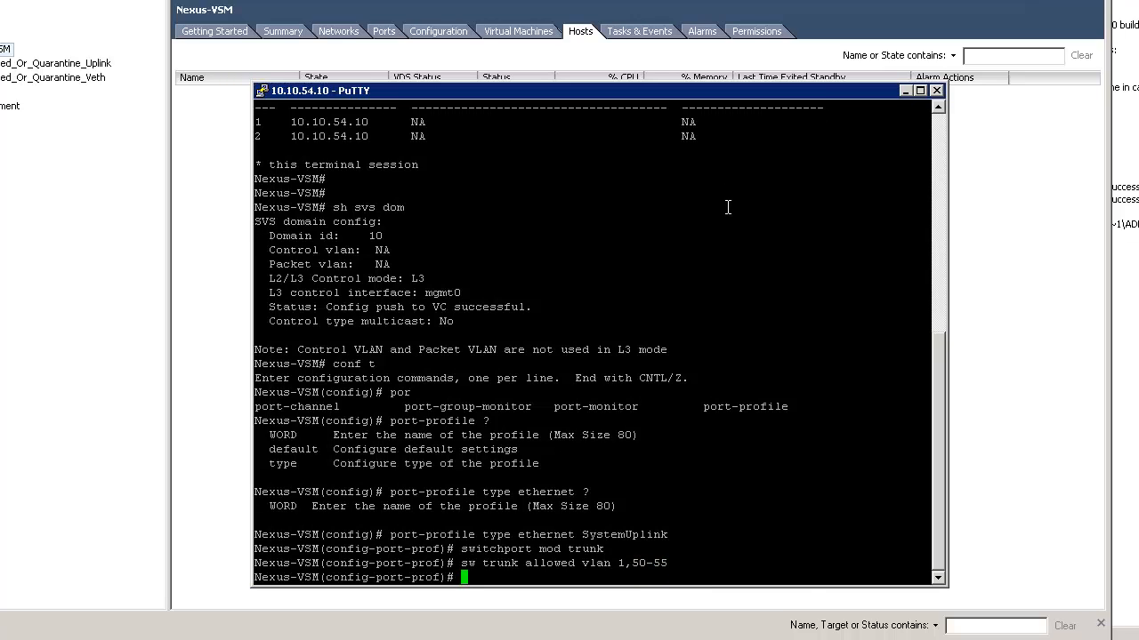
pyautogui.write('sw trzas')
pyautogui.press('BackSpace')
pyautogui.press('BackSpace')
pyautogui.write('u')
pyautogui.press('BackSpace')
pyautogui.press('BackSpace')
pyautogui.write('unk native vlan 1')
pyautogui.press('Return')
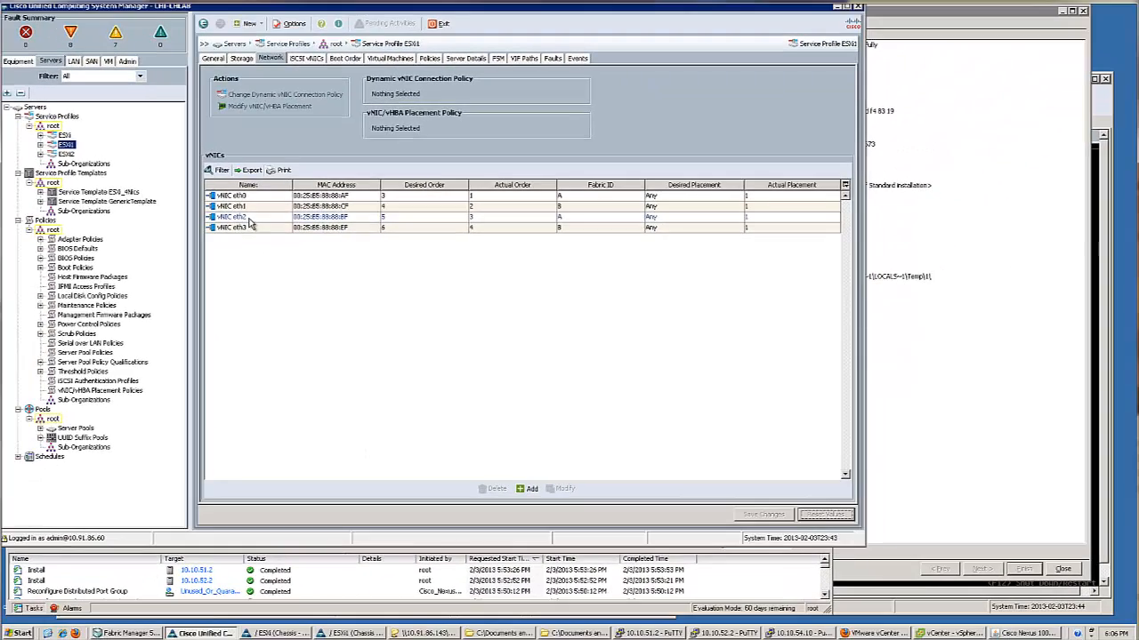
pyautogui.click(250, 219)
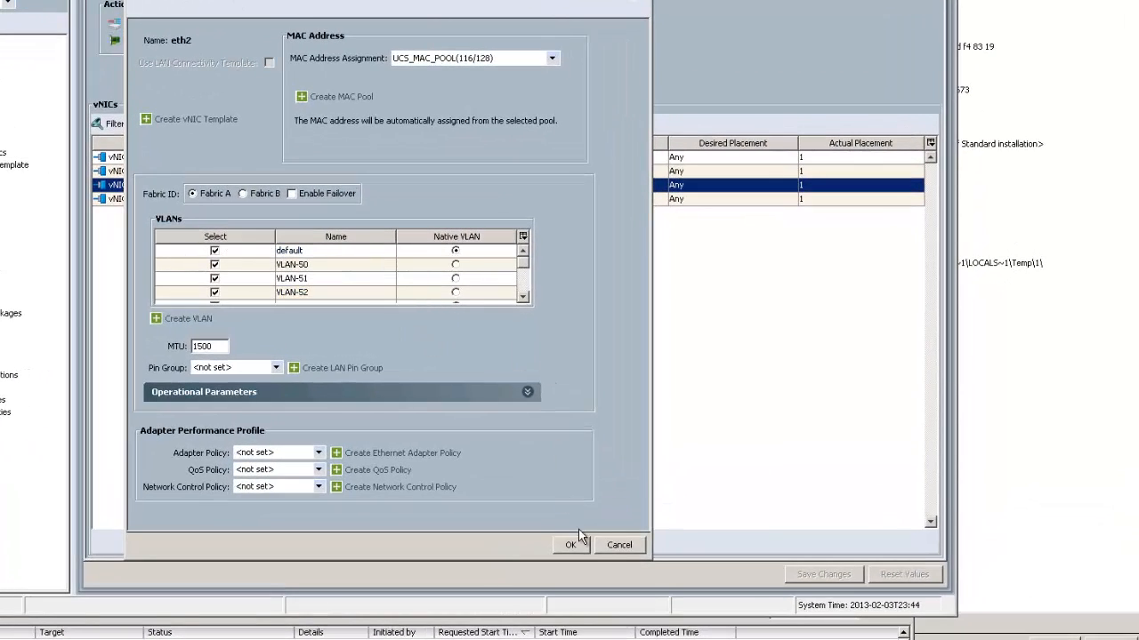
pyautogui.click(611, 546)
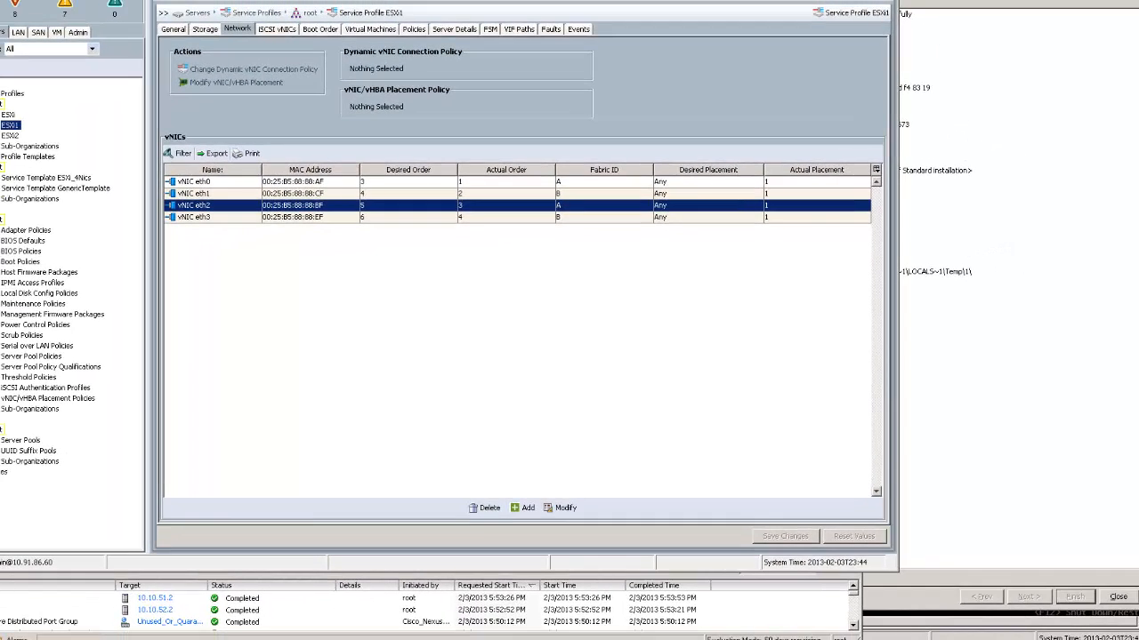
pyautogui.hotkey('alt', 'Tab')
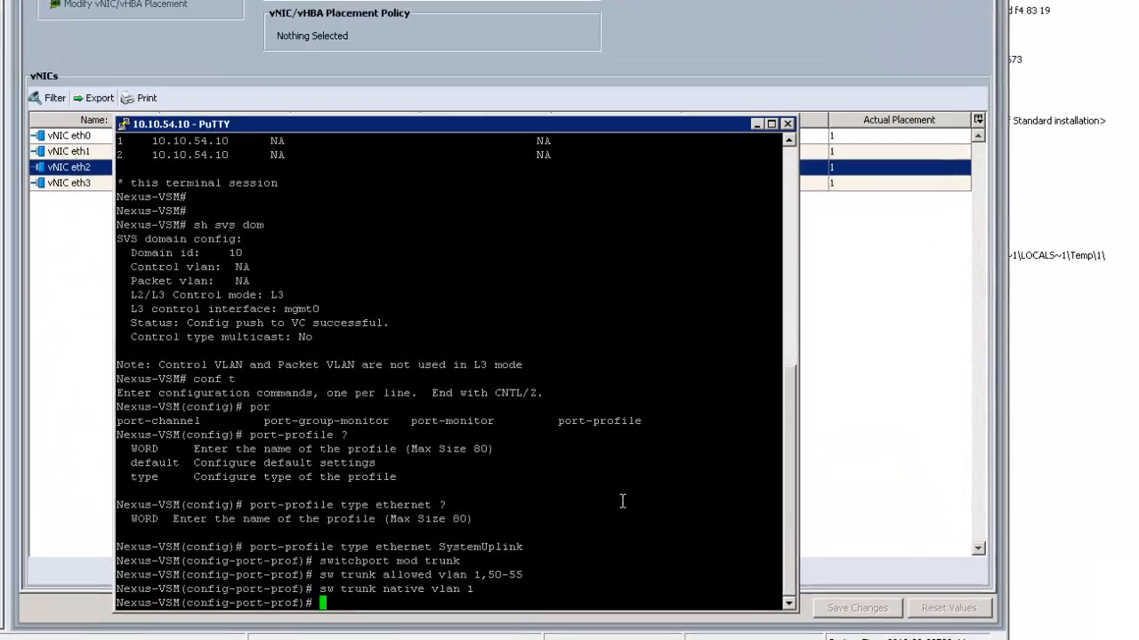
# Publish SystemUplink to vCenter as port-group 1KV-UPLINK and enable it with 'no shut'
pyautogui.press('Return')
pyautogui.press('Return')
pyautogui.press('Return')
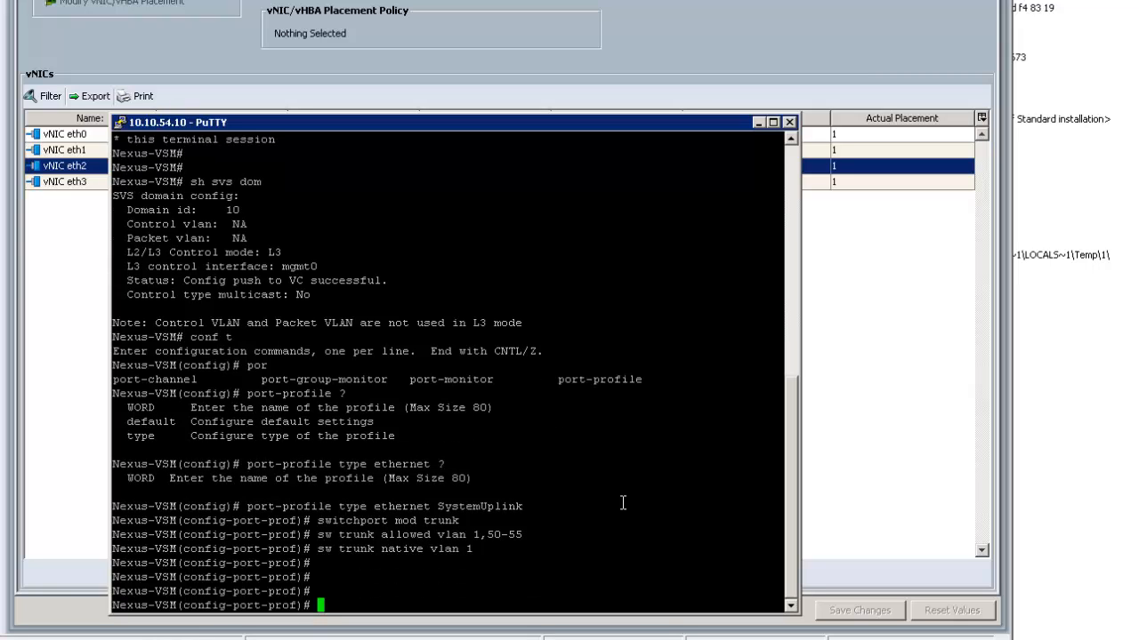
pyautogui.write('vmware ')
pyautogui.write('?')
pyautogui.write('port-group ')
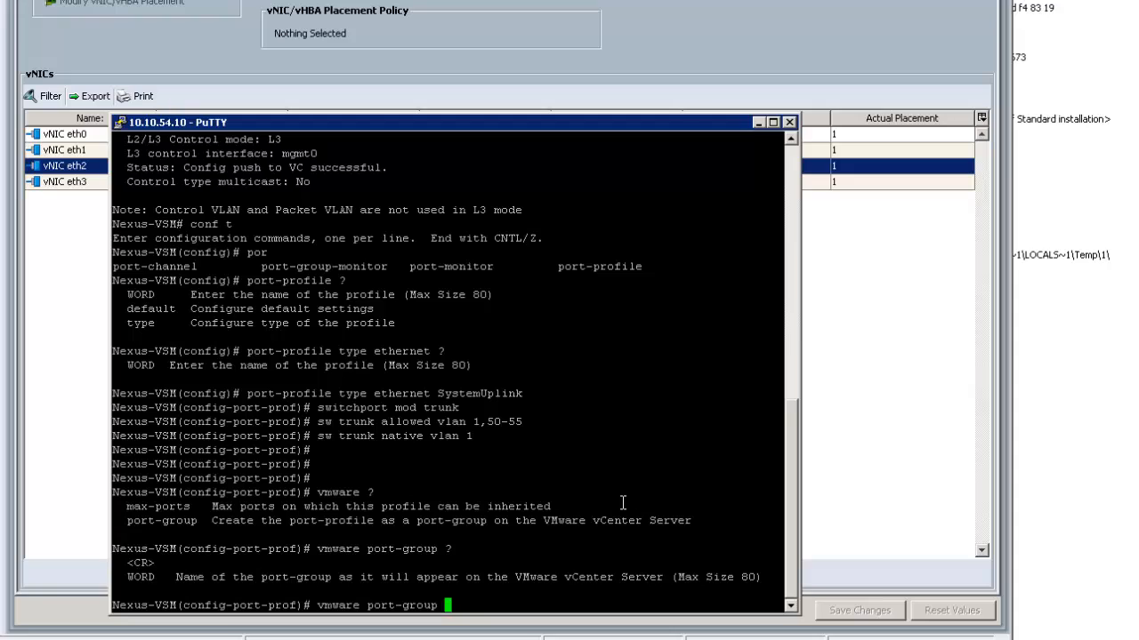
pyautogui.write('?1KV-UPLINK')
pyautogui.press('Return')
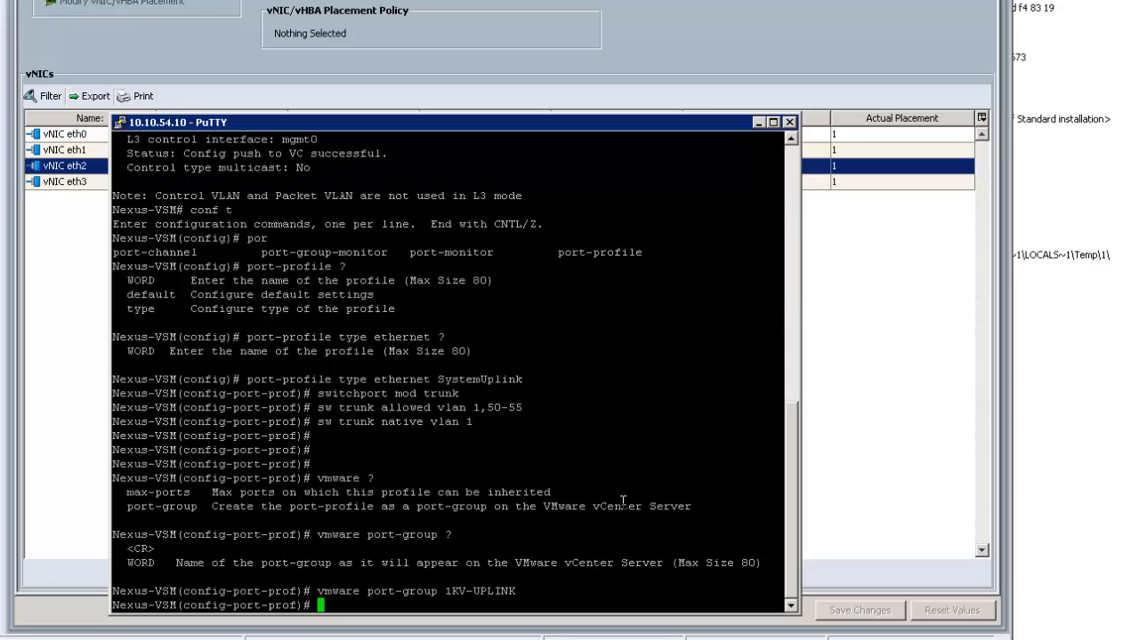
pyautogui.write('no shut')
pyautogui.press('Return')
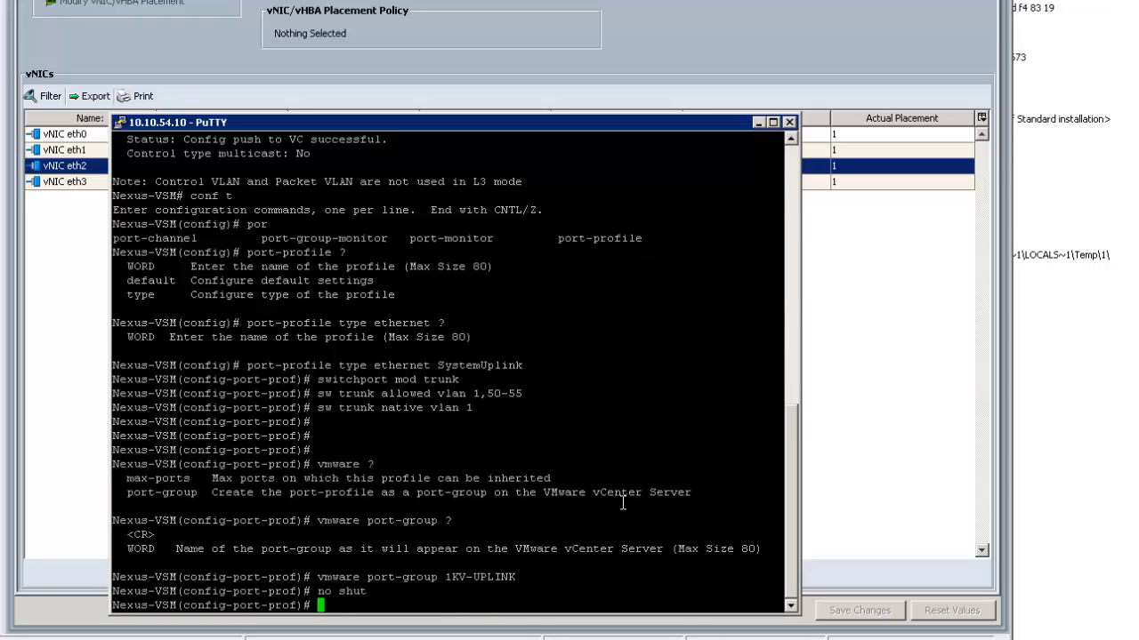
# Attempt system VLANs 51,52, dismissing the evaluation notice, then start the 'vlan 1,50-55' command
pyautogui.write('configure')
pyautogui.press('BackSpace')
pyautogui.press('BackSpace')
pyautogui.press('BackSpace')
pyautogui.press('BackSpace')
pyautogui.press('BackSpace')
pyautogui.press('BackSpace')
pyautogui.press('BackSpace')
pyautogui.press('BackSpace')
pyautogui.press('BackSpace')
pyautogui.press('BackSpace')
pyautogui.write('system vlan')
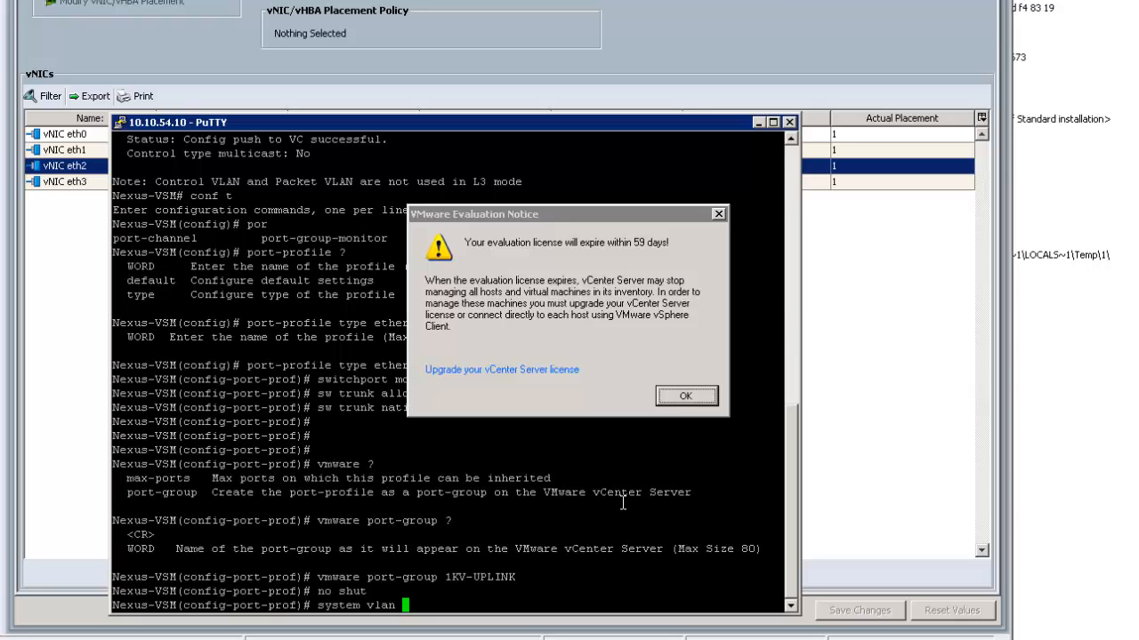
pyautogui.click(685, 396)
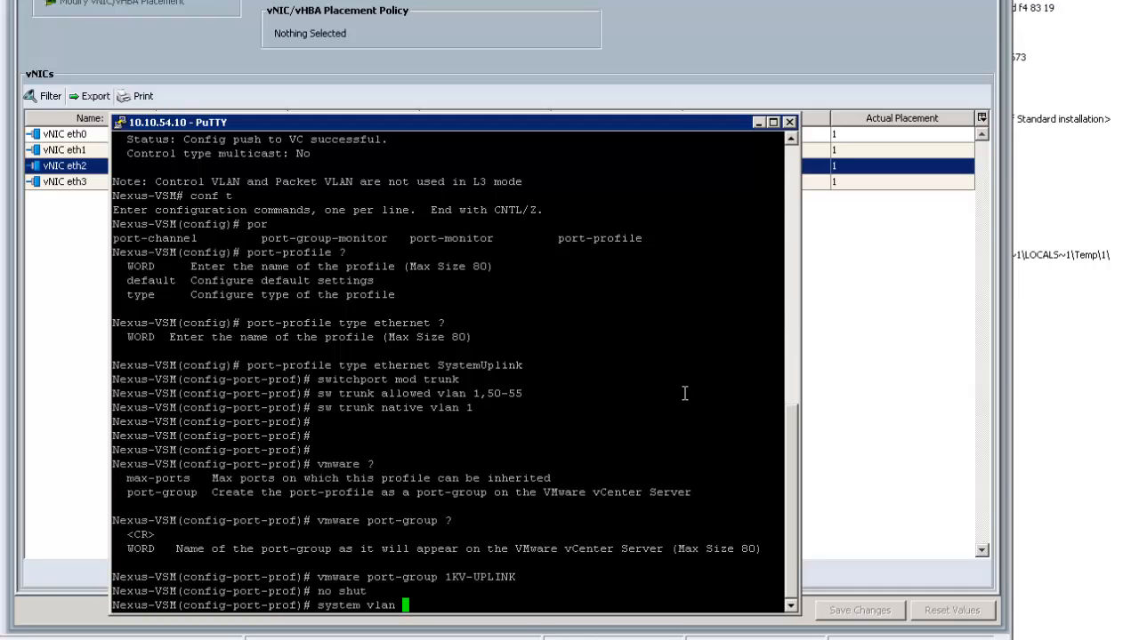
pyautogui.write('51,52')
pyautogui.press('Return')
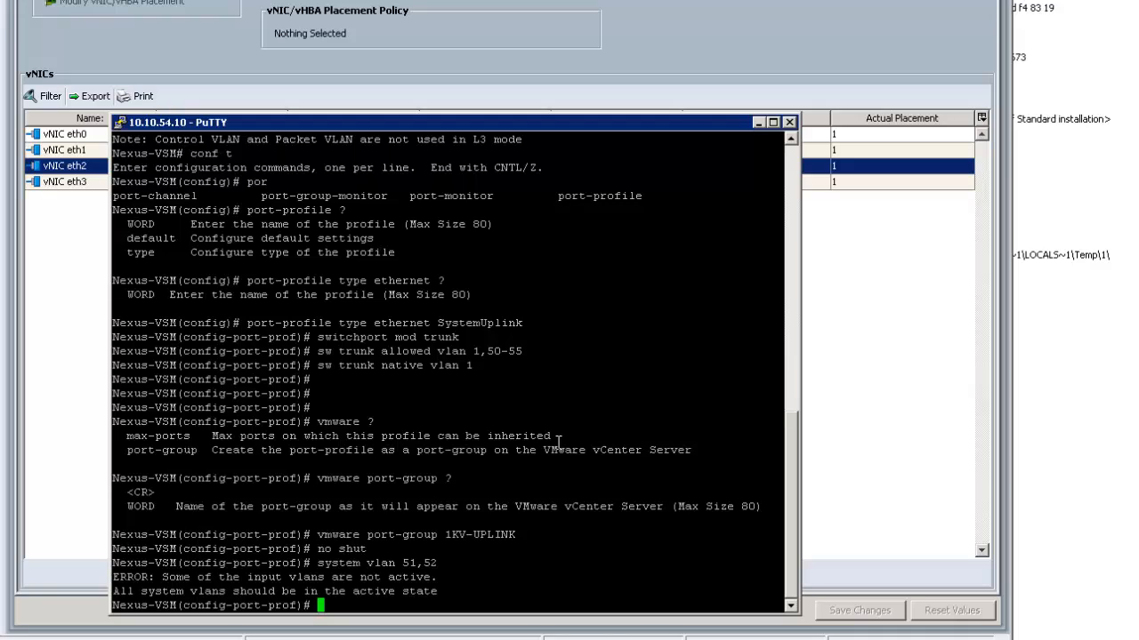
pyautogui.write('vlan 1,50-55')
# Create VLANs 1 and 50-55, then re-enter the SystemUplink port-profile
pyautogui.press('Return')
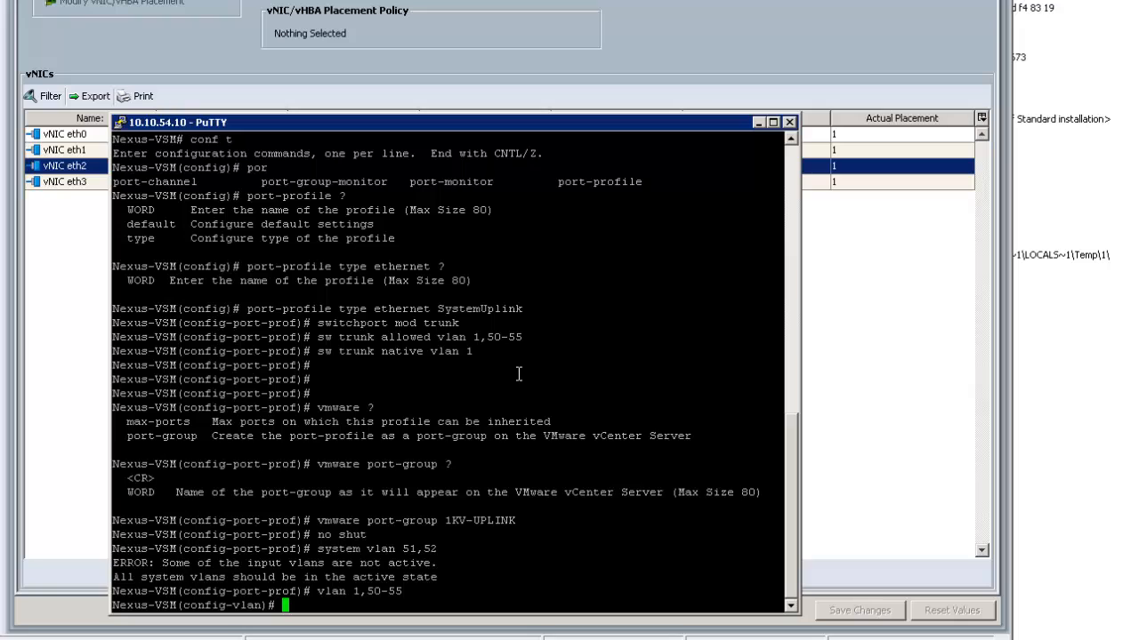
pyautogui.press('Return')
pyautogui.press('Return')
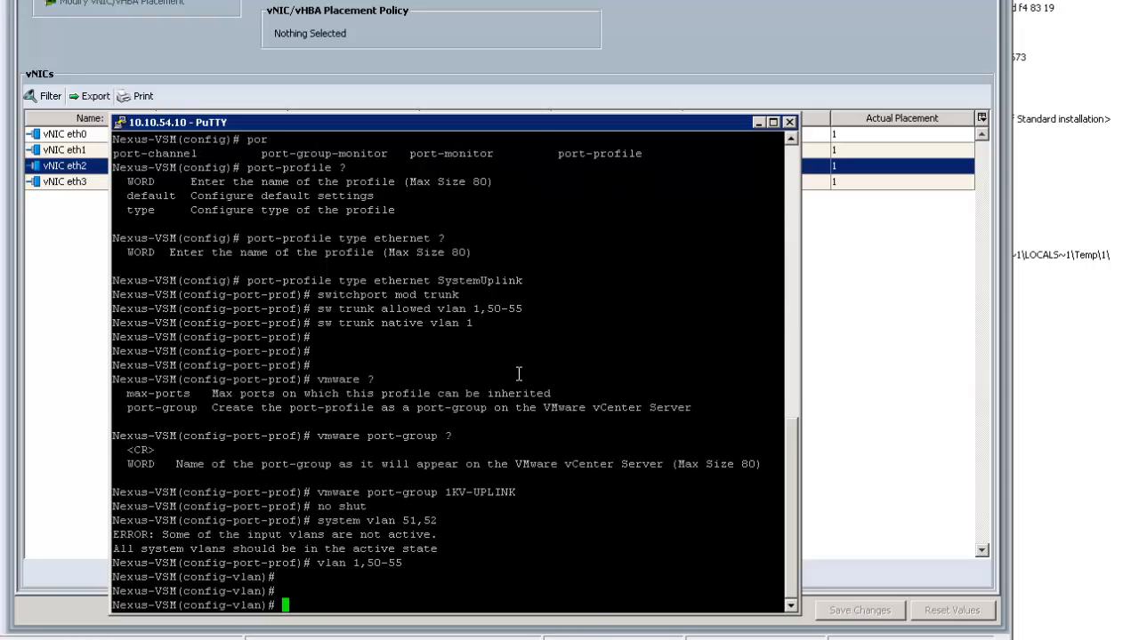
pyautogui.write('port-profile System')
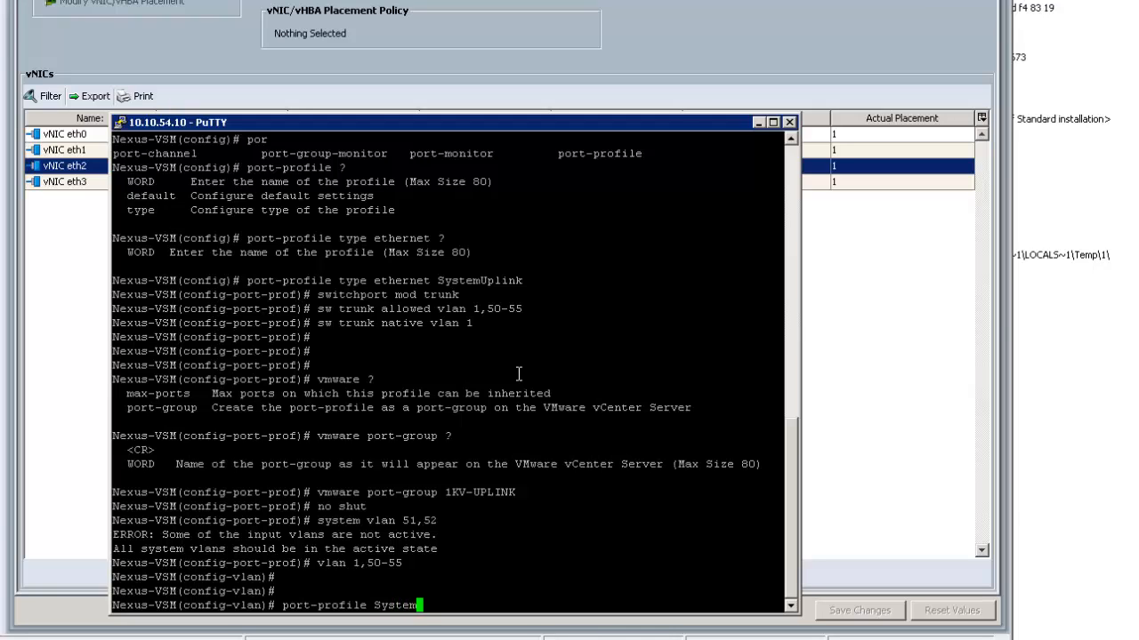
pyautogui.write('Uplink')
pyautogui.press('Return')
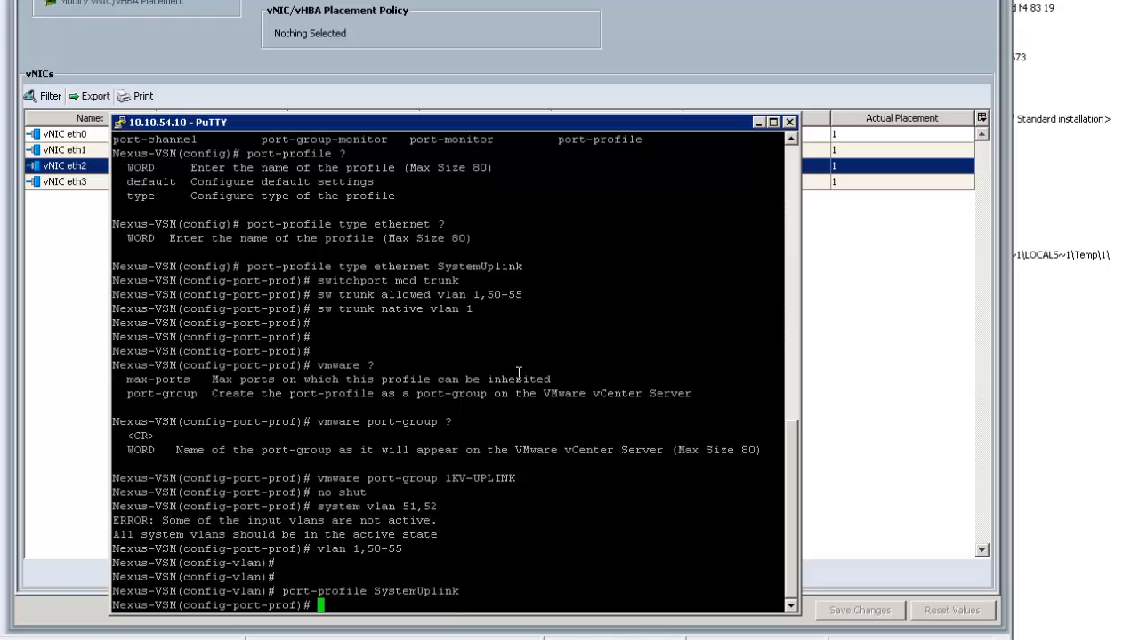
# List the commands available inside the SystemUplink port-profile
pyautogui.press('Return')
pyautogui.press('Return')
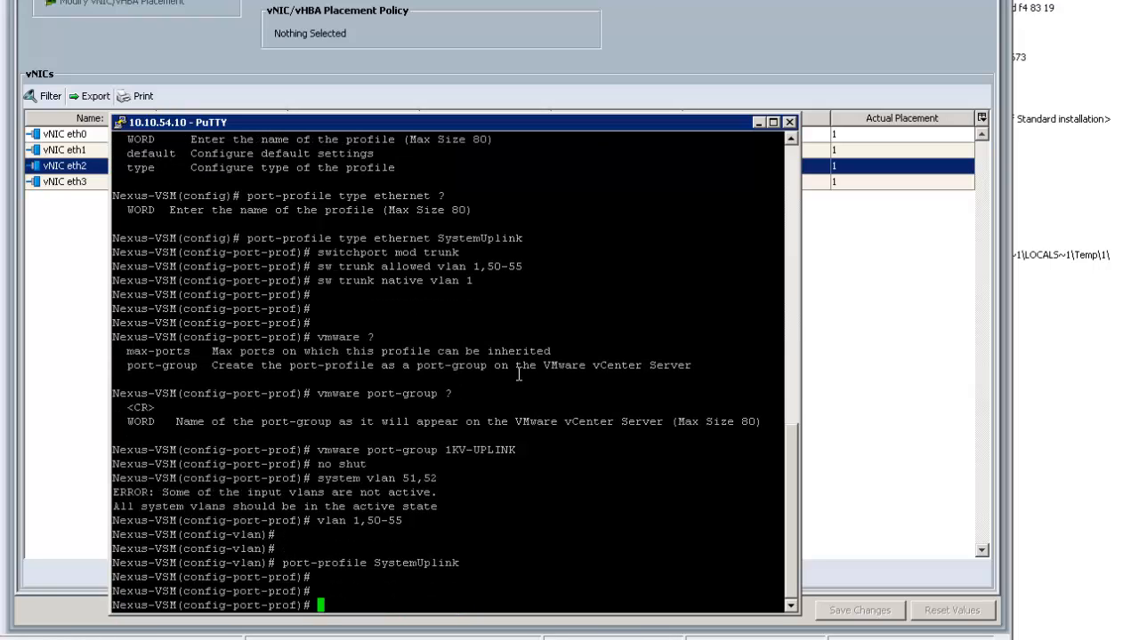
pyautogui.write('sy')
pyautogui.press('BackSpace')
pyautogui.press('BackSpace')
pyautogui.write('sy')
pyautogui.press('BackSpace')
pyautogui.press('BackSpace')
pyautogui.write('va')
pyautogui.press('BackSpace')
pyautogui.write('mware ?')
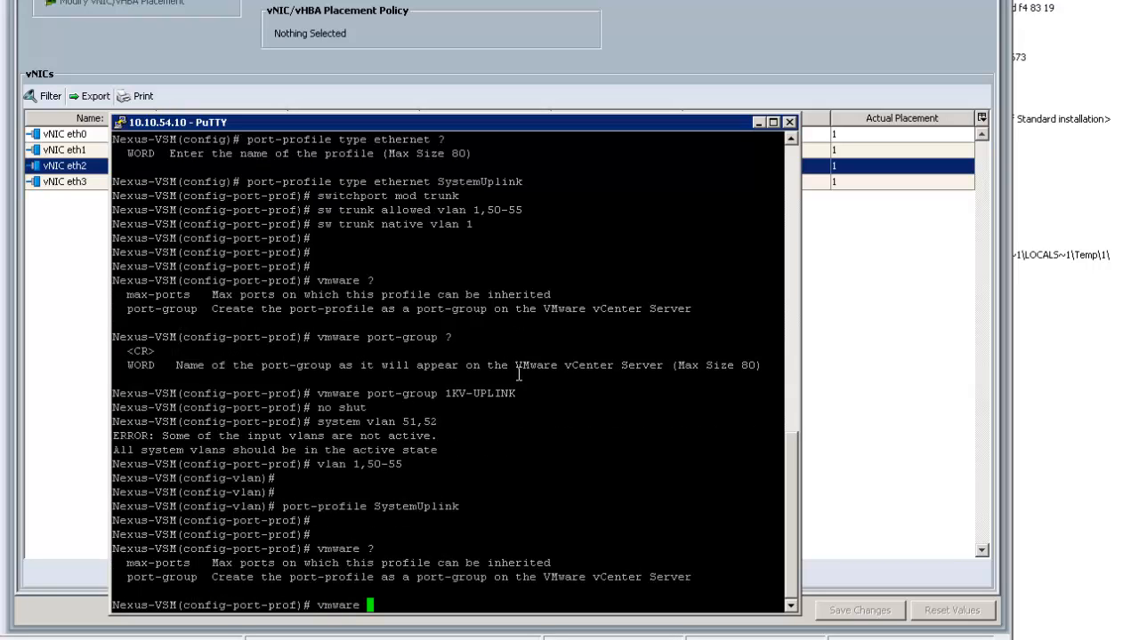
pyautogui.press('BackSpace')
pyautogui.press('BackSpace')
pyautogui.press('BackSpace')
pyautogui.press('BackSpace')
pyautogui.press('BackSpace')
pyautogui.press('BackSpace')
pyautogui.press('BackSpace')
pyautogui.write('configure')
pyautogui.press('BackSpace')
pyautogui.press('BackSpace')
pyautogui.press('BackSpace')
pyautogui.press('BackSpace')
pyautogui.press('BackSpace')
pyautogui.press('BackSpace')
pyautogui.press('BackSpace')
pyautogui.press('BackSpace')
pyautogui.press('BackSpace')
pyautogui.press('BackSpace')
pyautogui.write('?')
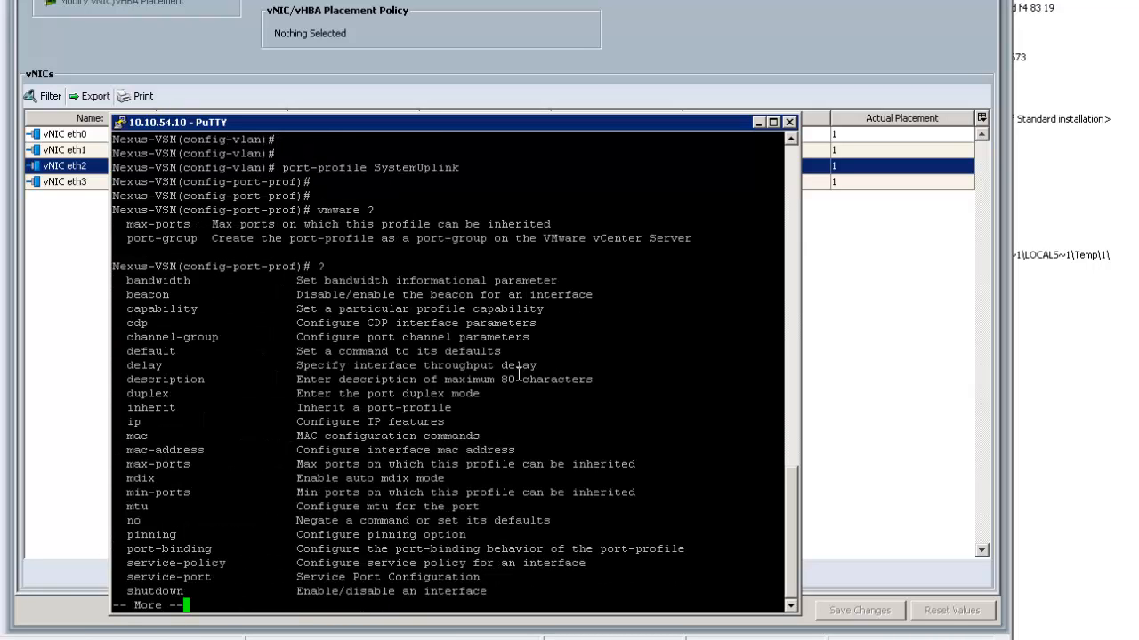
pyautogui.press('space')
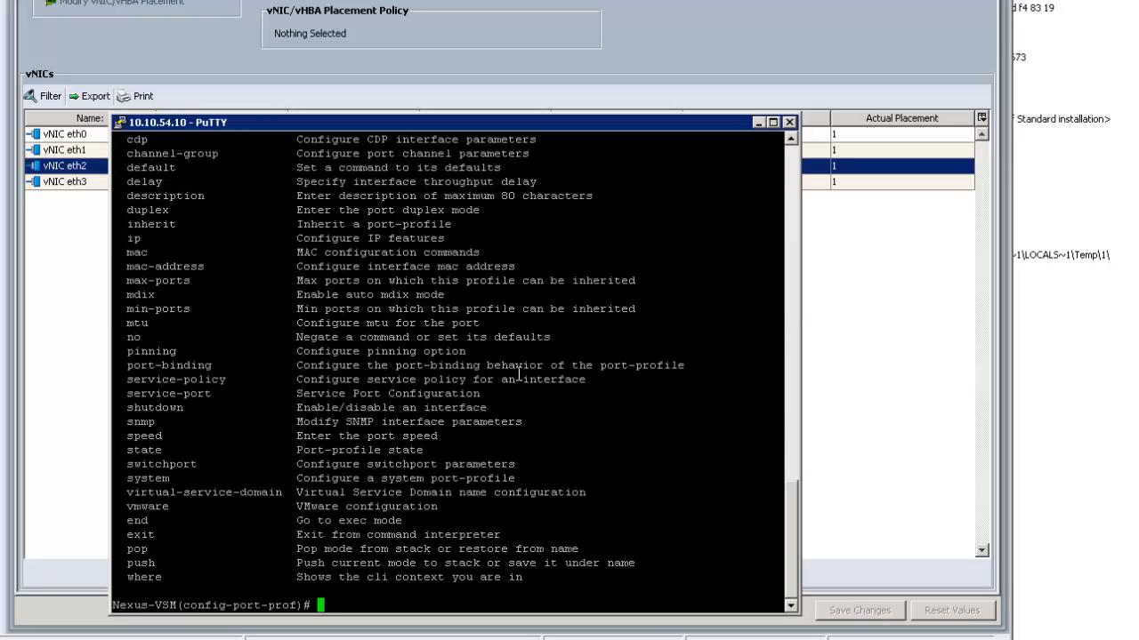
# Enable SystemUplink with 'state enabled' so 1KV-UPLINK appears in vCenter
pyautogui.write('state ena')
pyautogui.press('Tab')
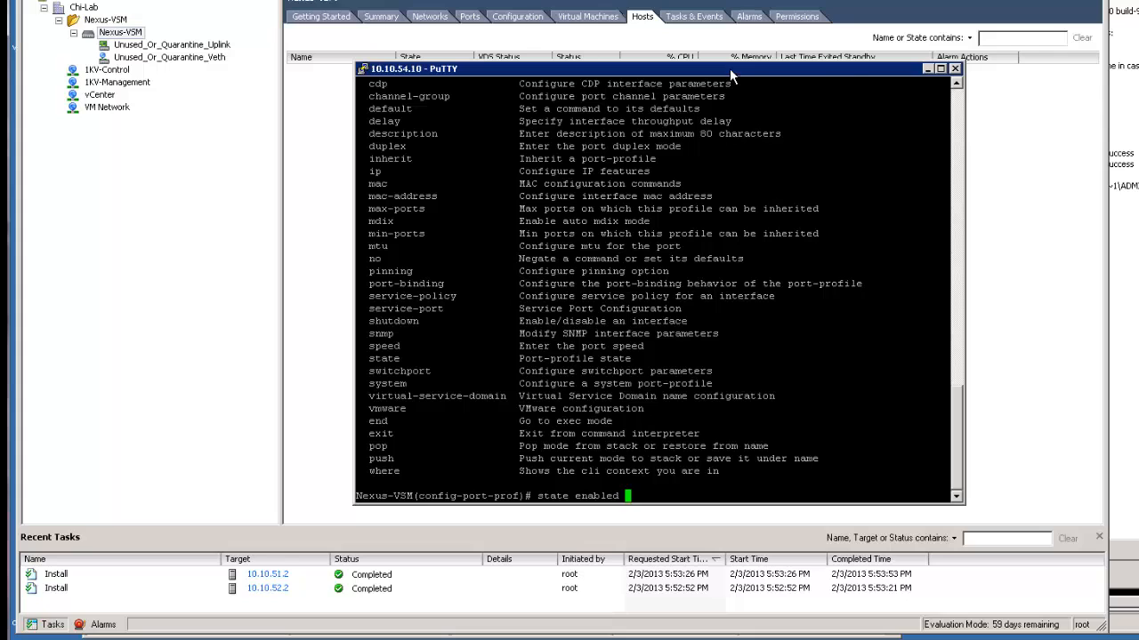
pyautogui.moveTo(730, 68); pyautogui.dragTo(850, 69)
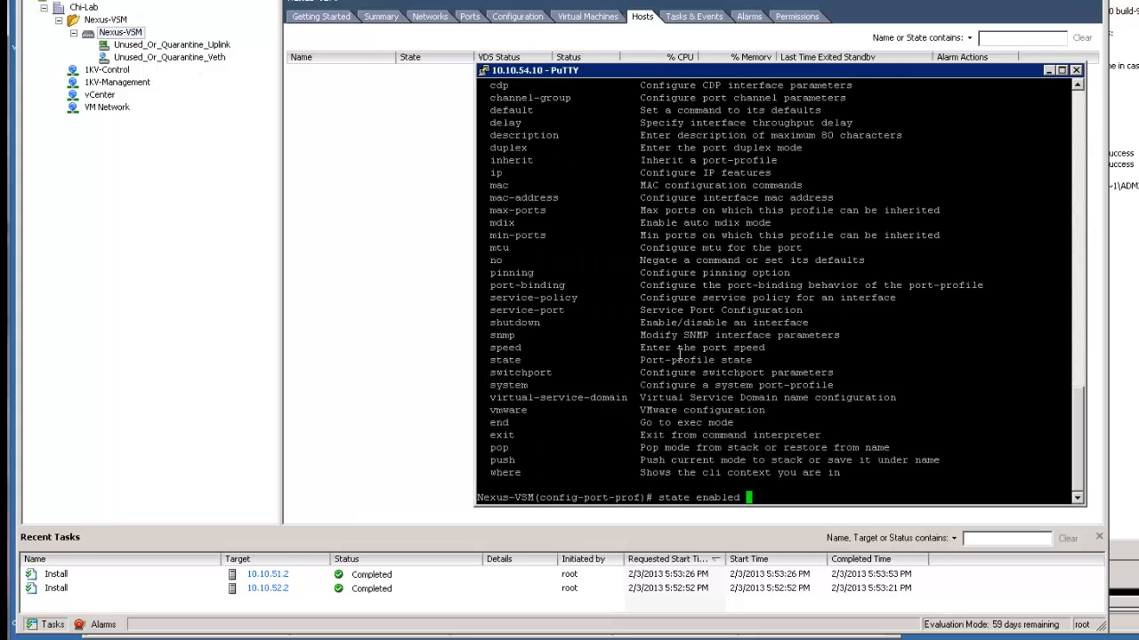
pyautogui.press('Return')
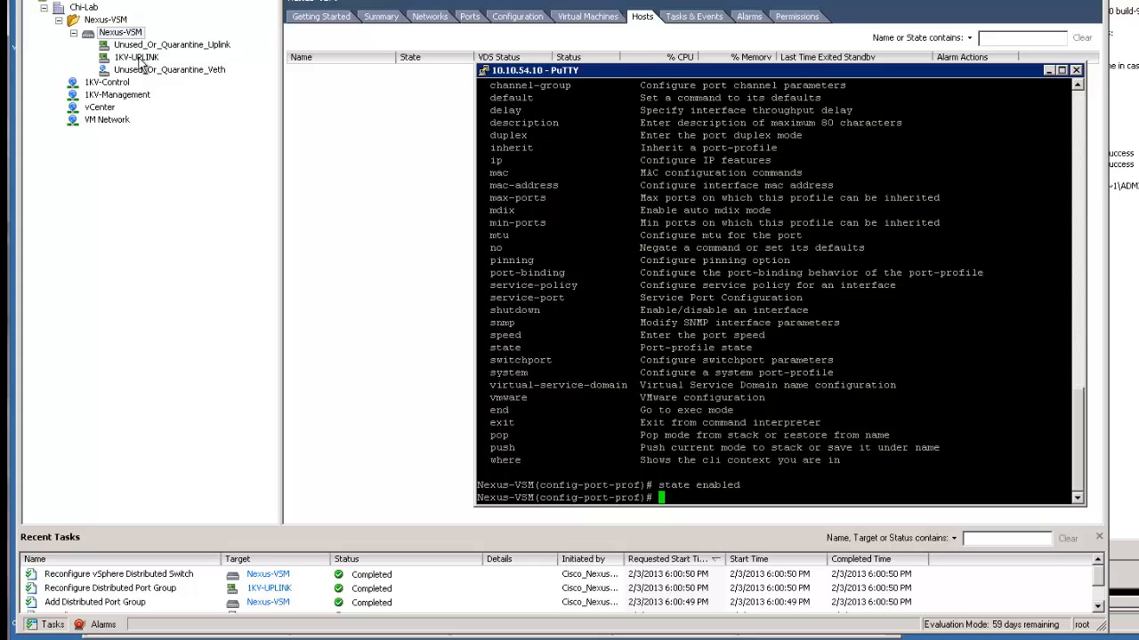
# Begin adding hosts to Nexus-VSM, selecting vmnic2 and vmnic3 on 10.10.51.2 and 10.10.52.2
pyautogui.click(138, 59)
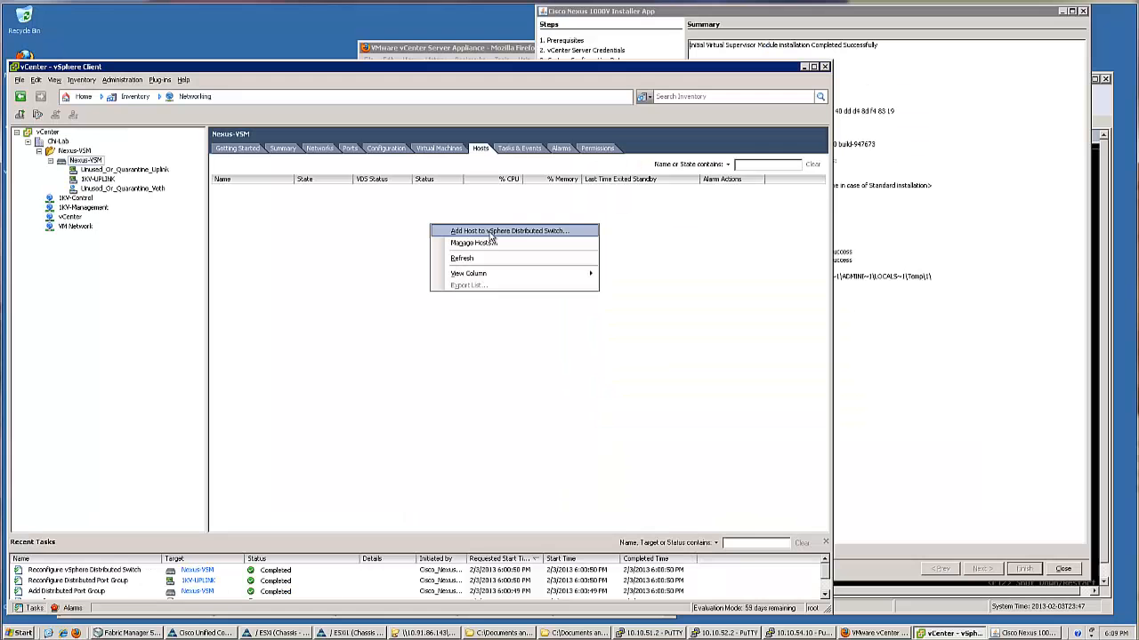
pyautogui.click(493, 233)
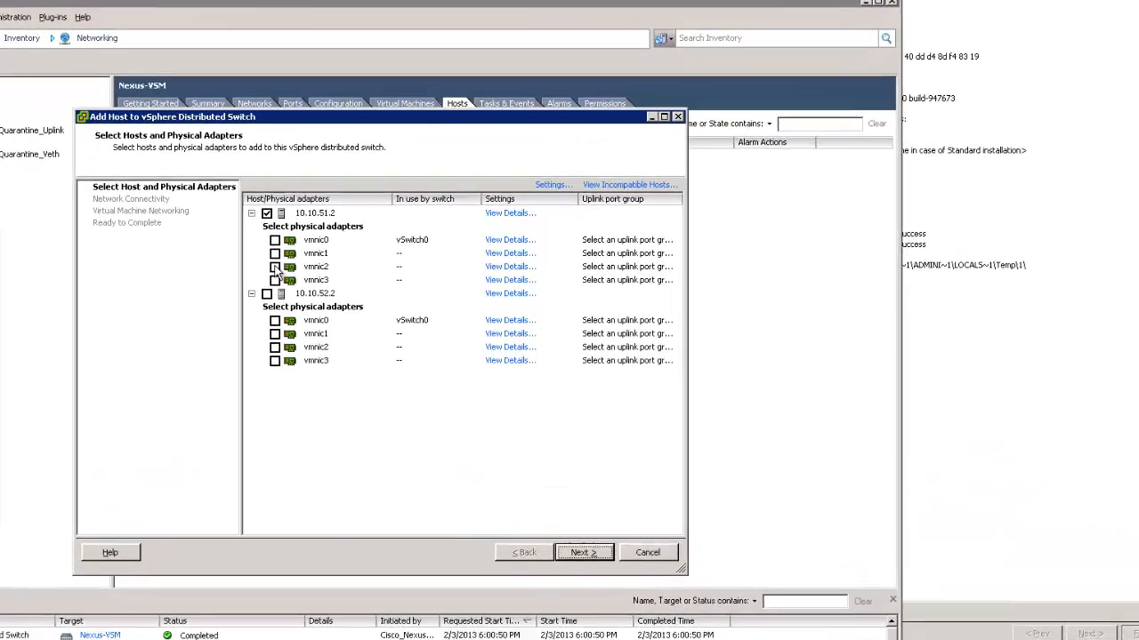
pyautogui.click(312, 273)
pyautogui.click(313, 285)
pyautogui.click(306, 297)
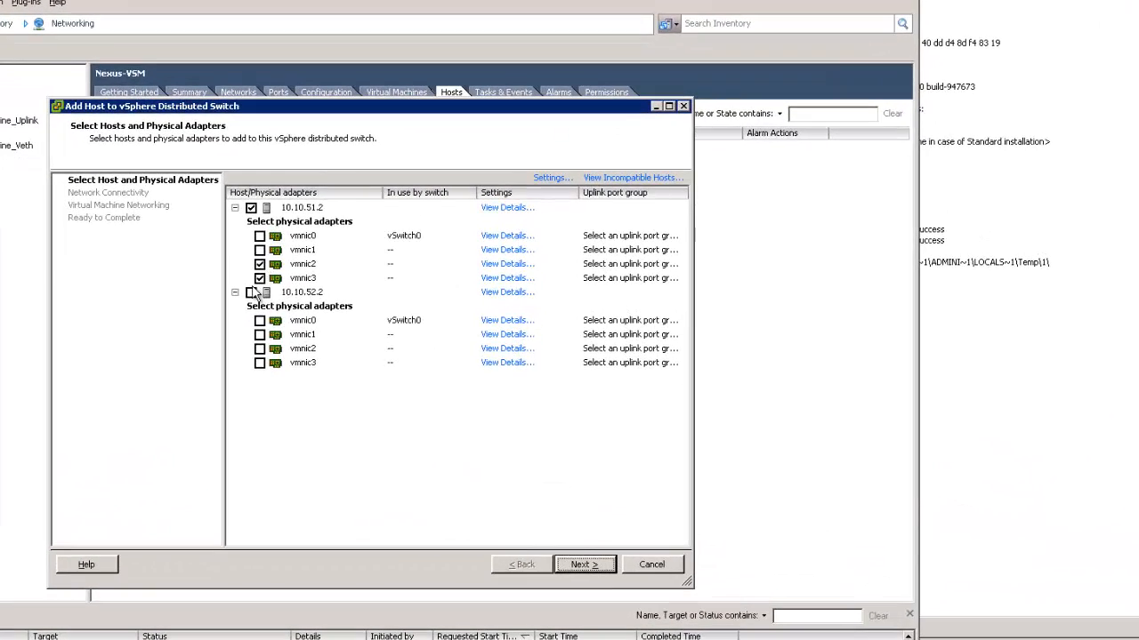
pyautogui.click(259, 348)
pyautogui.click(260, 362)
# Assign all four selected vmnics to the 1KV-UPLINK uplink group
pyautogui.click(702, 261)
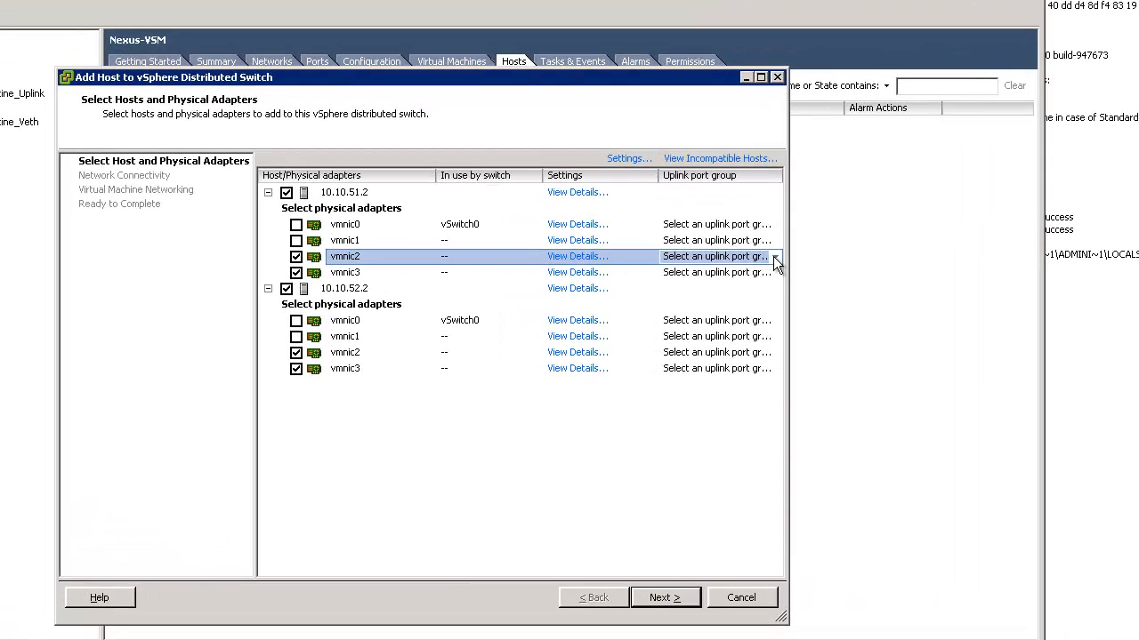
pyautogui.click(706, 262)
pyautogui.click(703, 296)
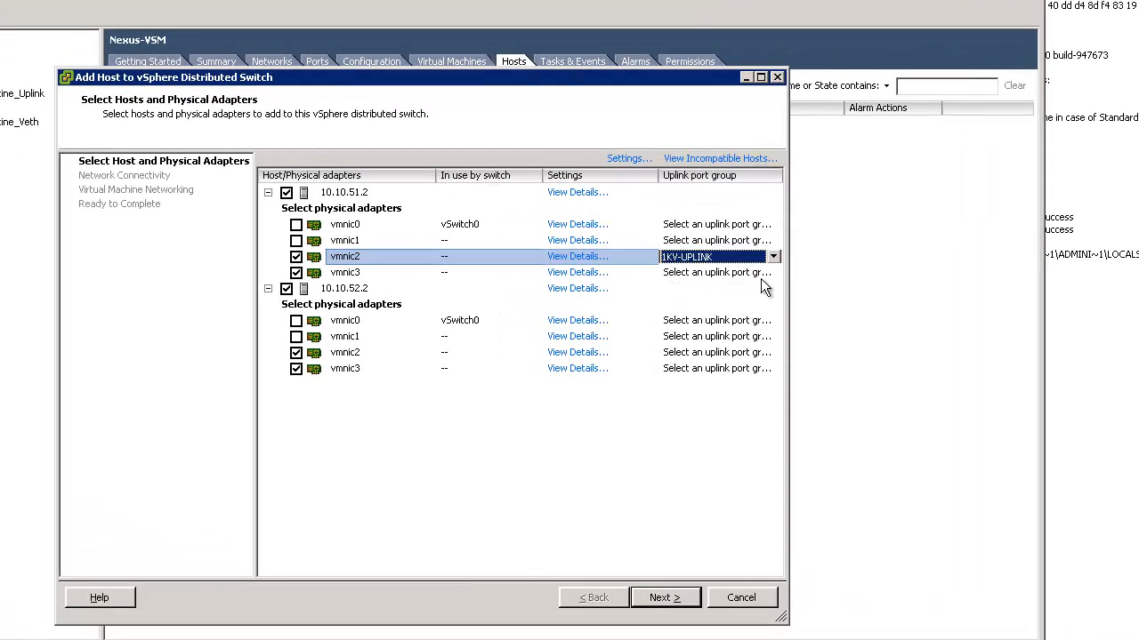
pyautogui.click(770, 273)
pyautogui.click(773, 272)
pyautogui.click(709, 313)
pyautogui.click(768, 354)
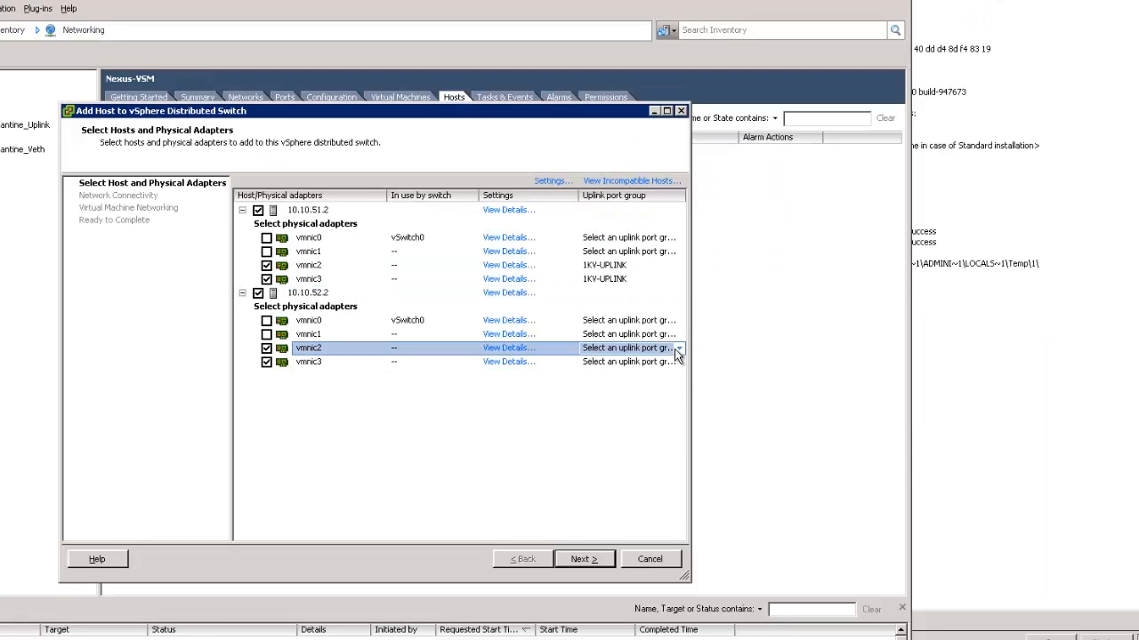
pyautogui.click(677, 349)
pyautogui.click(644, 383)
pyautogui.click(676, 363)
pyautogui.click(677, 363)
pyautogui.click(628, 398)
pyautogui.click(590, 558)
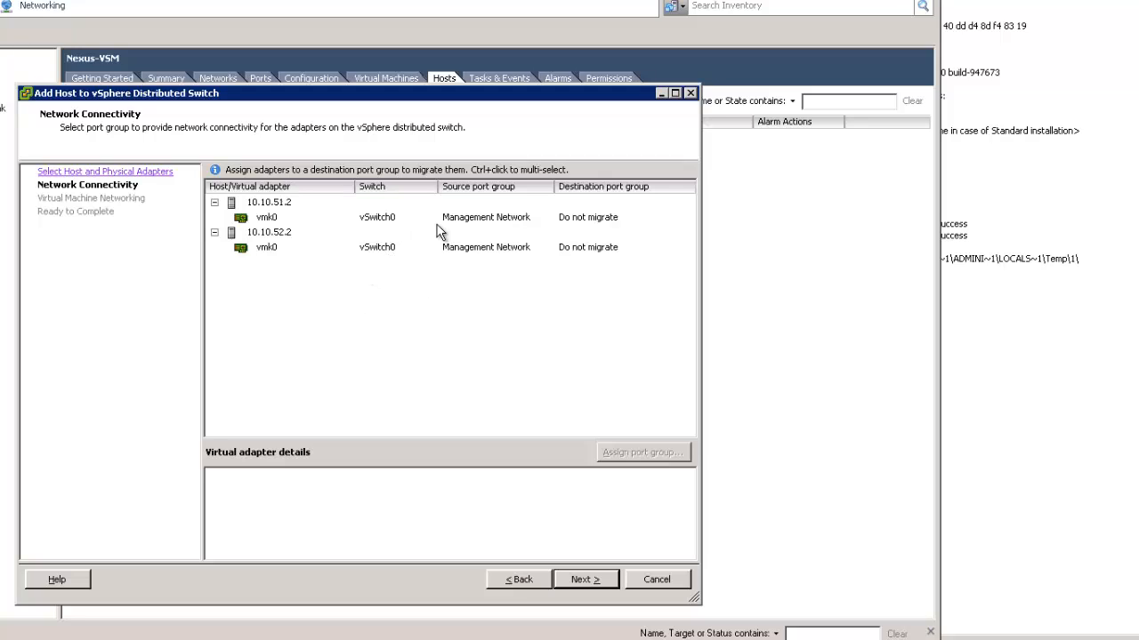
# Leave vmk0 unmigrated, review the uplink diagram, and finish adding both hosts to Nexus-VSM
pyautogui.click(611, 580)
pyautogui.click(611, 581)
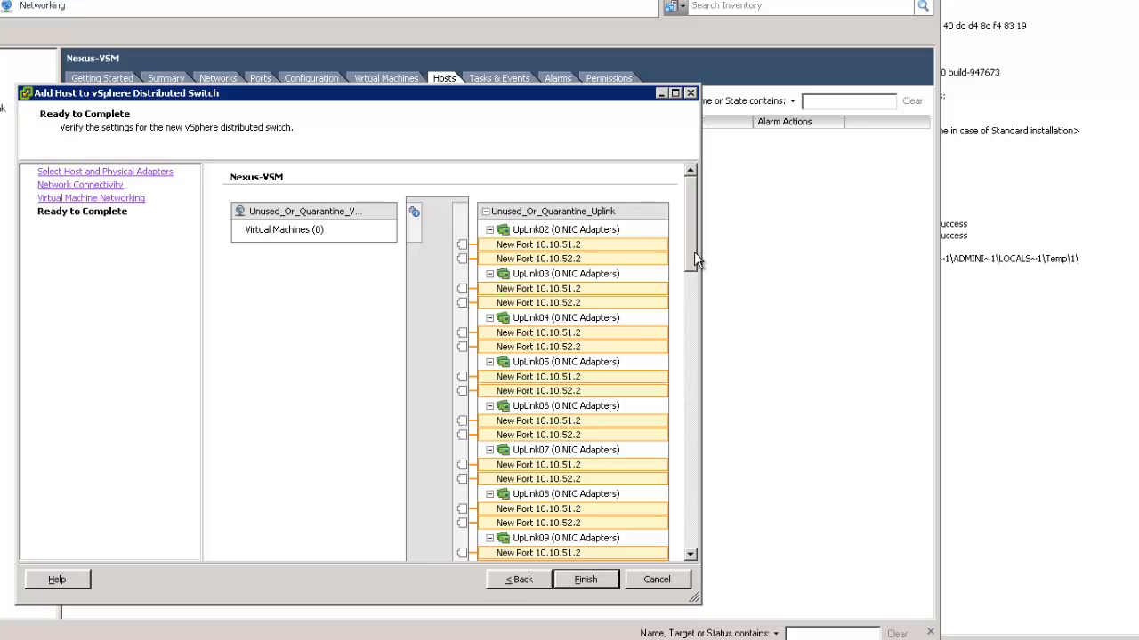
pyautogui.moveTo(694, 252); pyautogui.dragTo(697, 524)
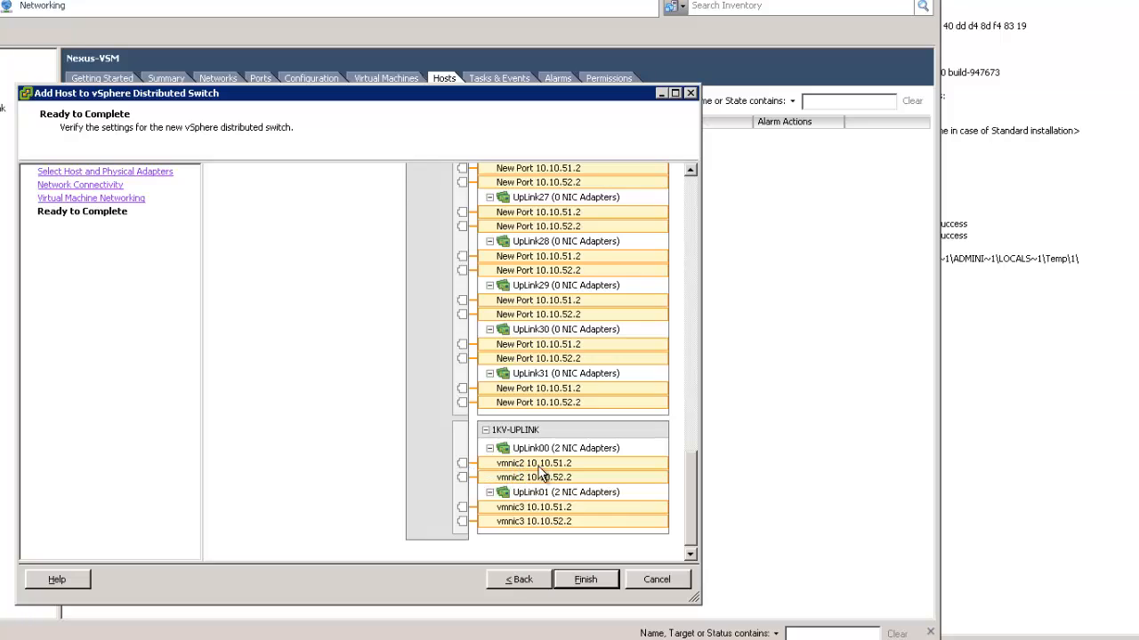
pyautogui.click(589, 578)
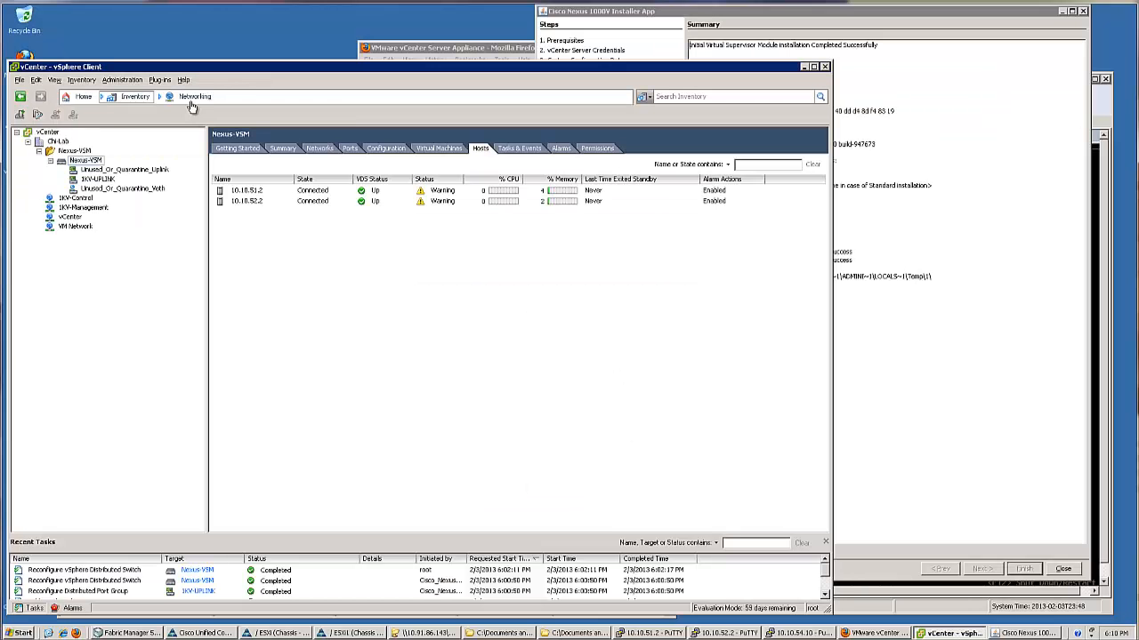
pyautogui.click(42, 5)
# Display host 10.10.52.2's distributed switch, expanding UpLink00/UpLink01 to show vmnic2 and vmnic3 on 1KV-UPLINK
pyautogui.click(196, 126)
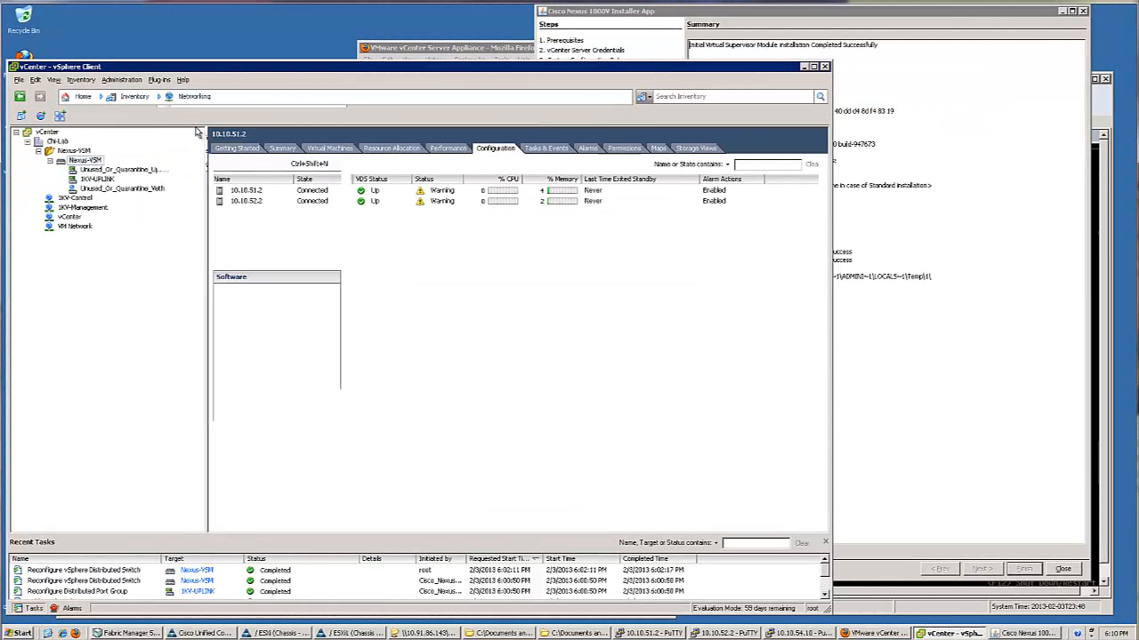
pyautogui.click(519, 168)
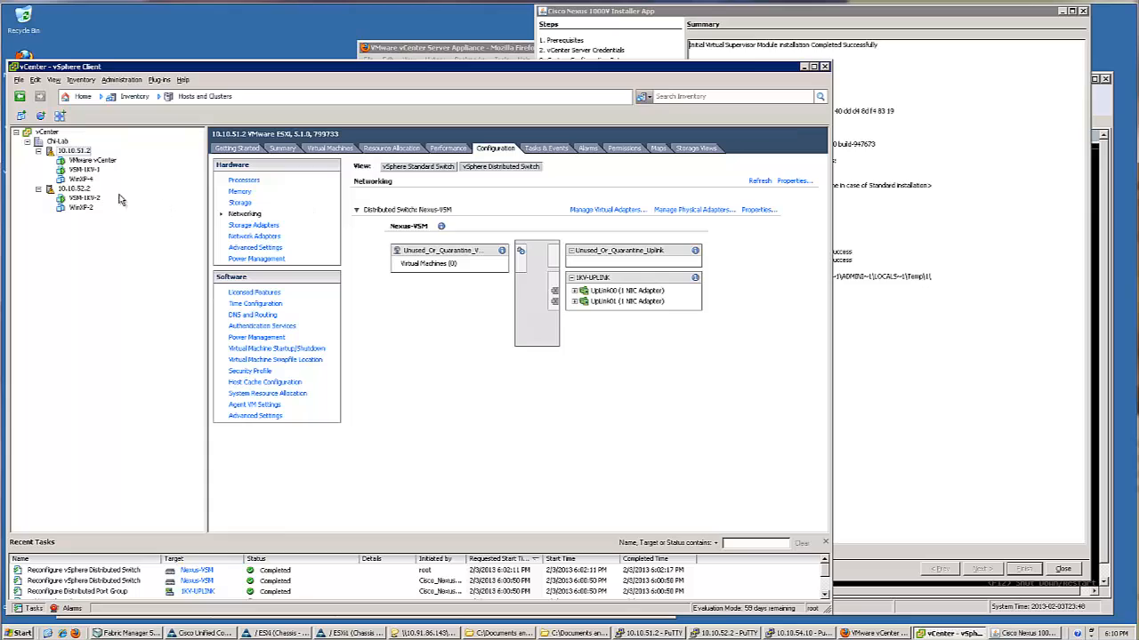
pyautogui.click(74, 188)
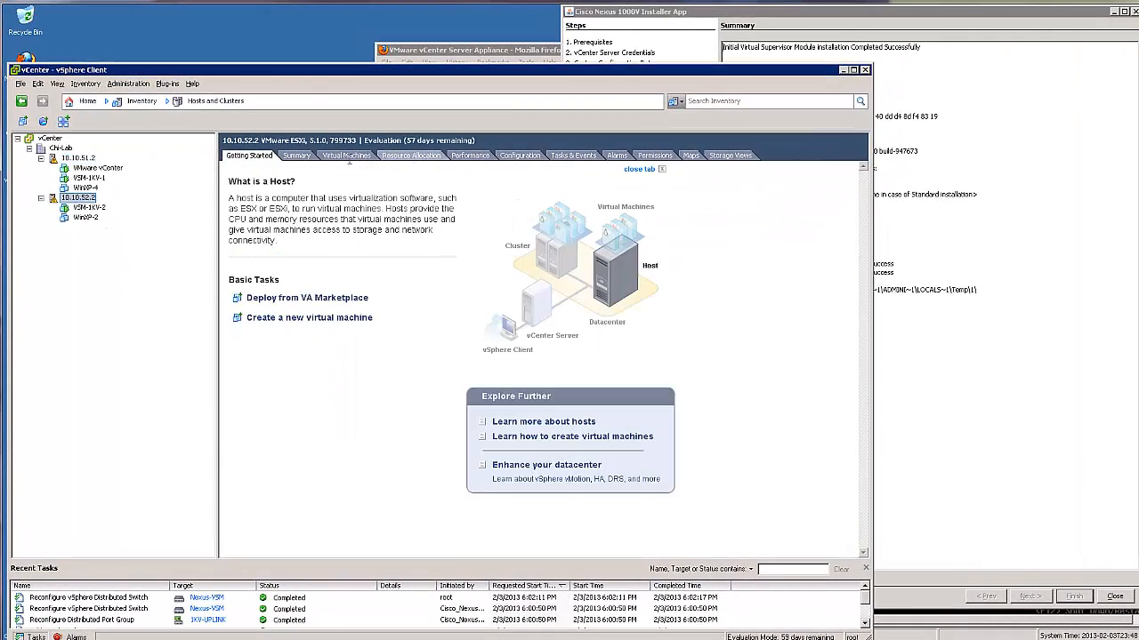
pyautogui.click(520, 156)
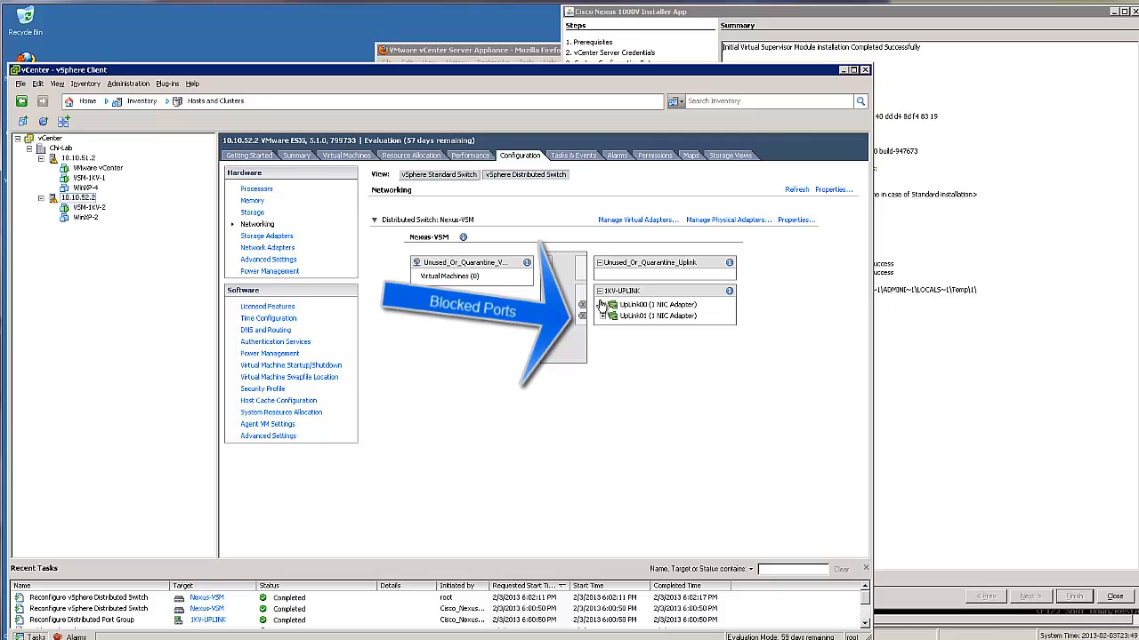
pyautogui.click(602, 304)
pyautogui.click(603, 328)
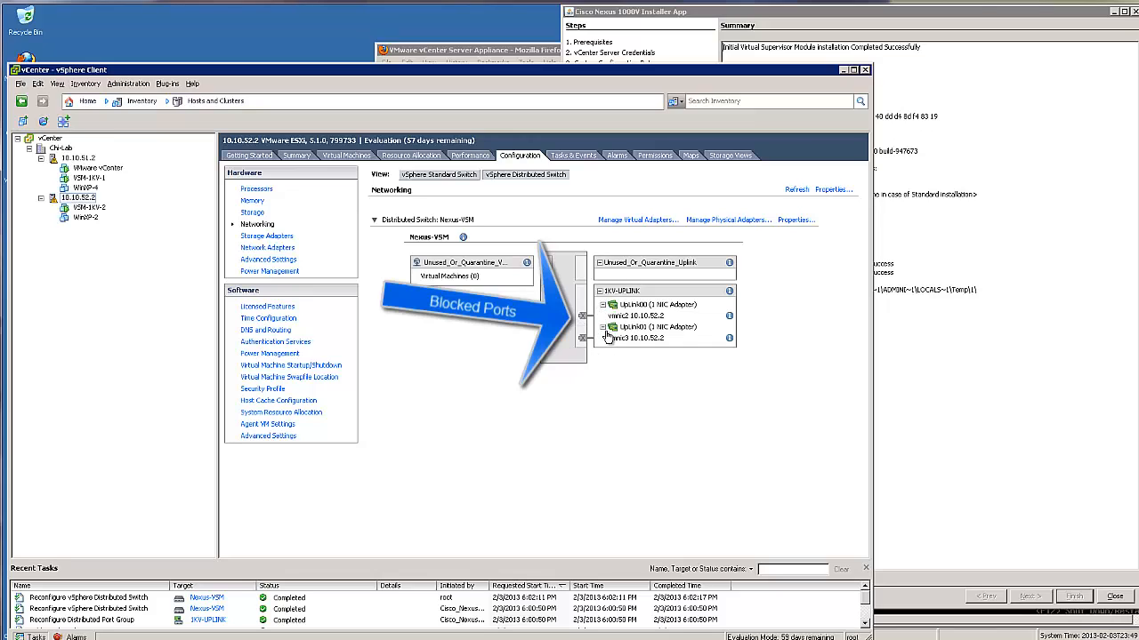
pyautogui.click(648, 331)
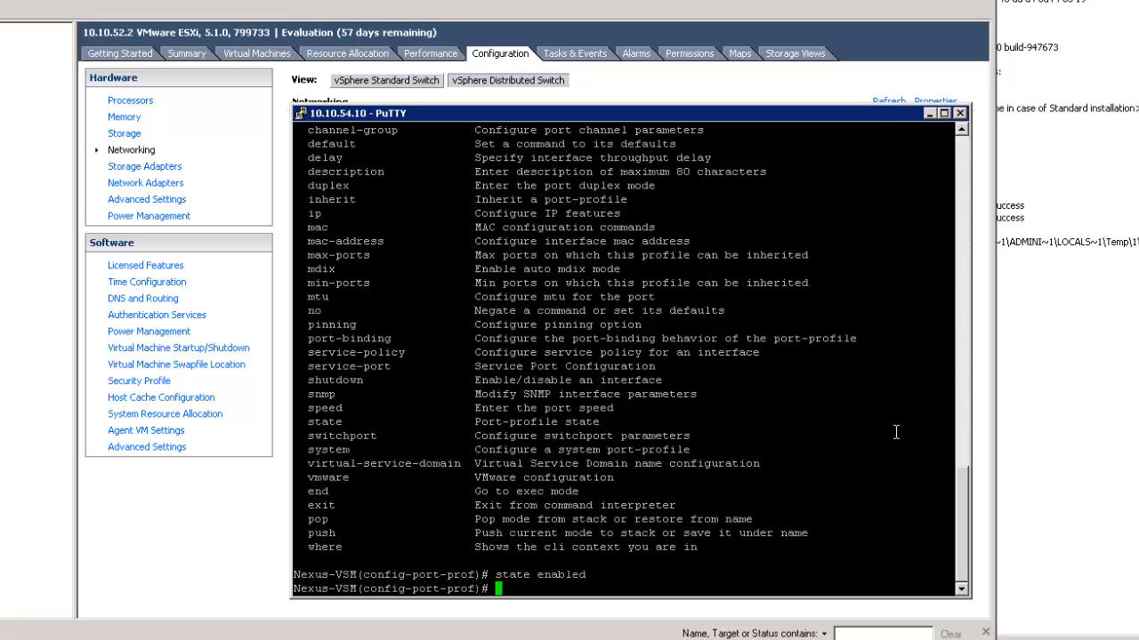
# Create the vethernet port-profile L3-Vlan-51 with 'port-profile type vethernet L3-Vlan-51'
pyautogui.press('Return')
pyautogui.press('Return')
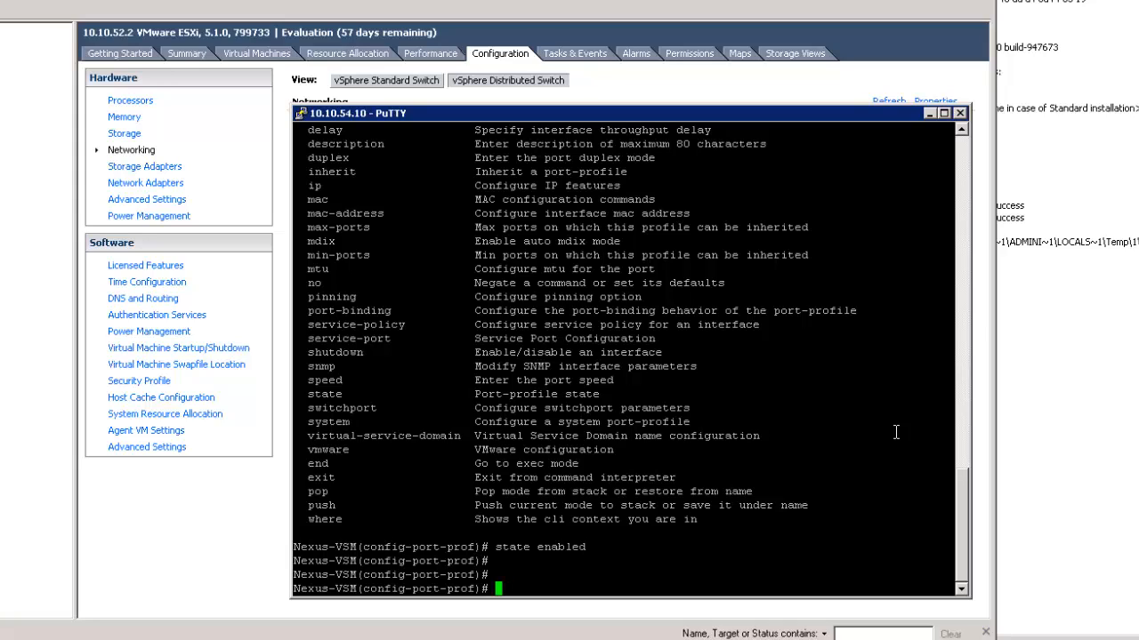
pyautogui.write('port-binding')
pyautogui.press('BackSpace')
pyautogui.press('BackSpace')
pyautogui.press('BackSpace')
pyautogui.press('BackSpace')
pyautogui.press('BackSpace')
pyautogui.press('BackSpace')
pyautogui.press('BackSpace')
pyautogui.press('BackSpace')
pyautogui.write('profile type v')
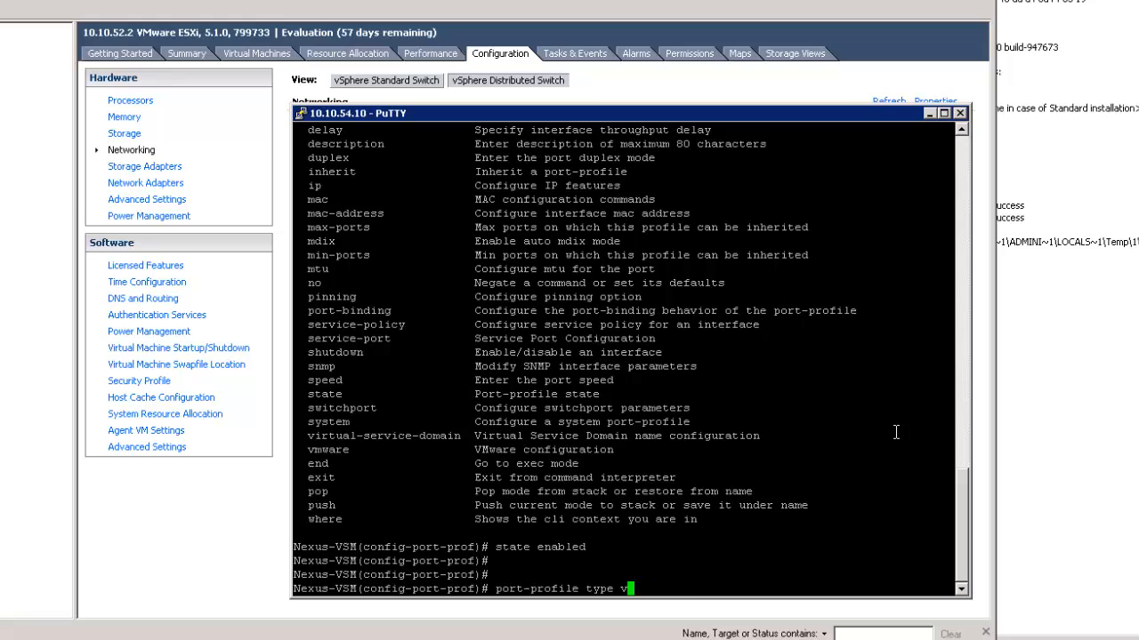
pyautogui.press('Tab')
pyautogui.write('?')
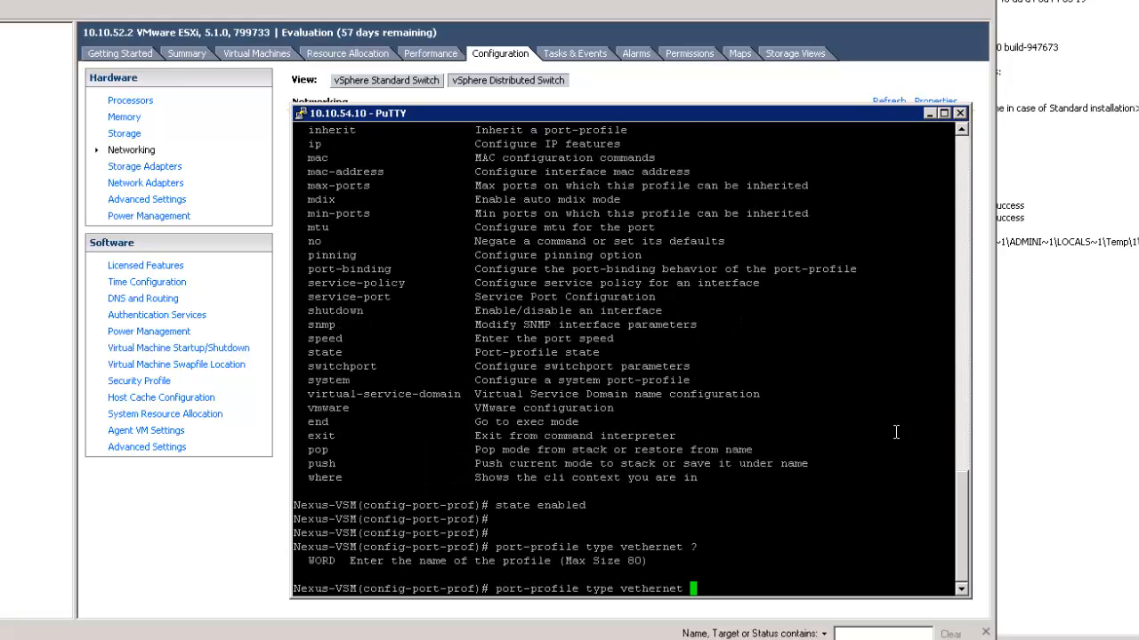
pyautogui.write('L3')
pyautogui.write('-Vlan-')
pyautogui.write('42')
pyautogui.press('BackSpace')
pyautogui.press('BackSpace')
pyautogui.write('51')
pyautogui.press('Return')
pyautogui.press('Return')
pyautogui.press('Return')
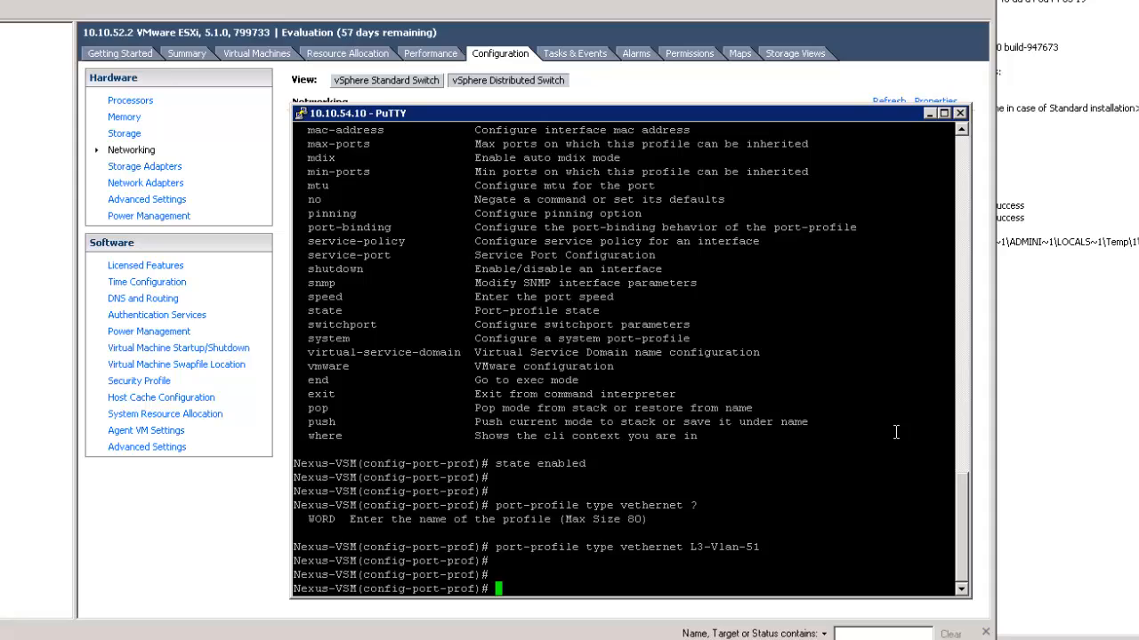
# Set L3-Vlan-51 to switchport access mode on access VLAN 51
pyautogui.write('switchport mode access')
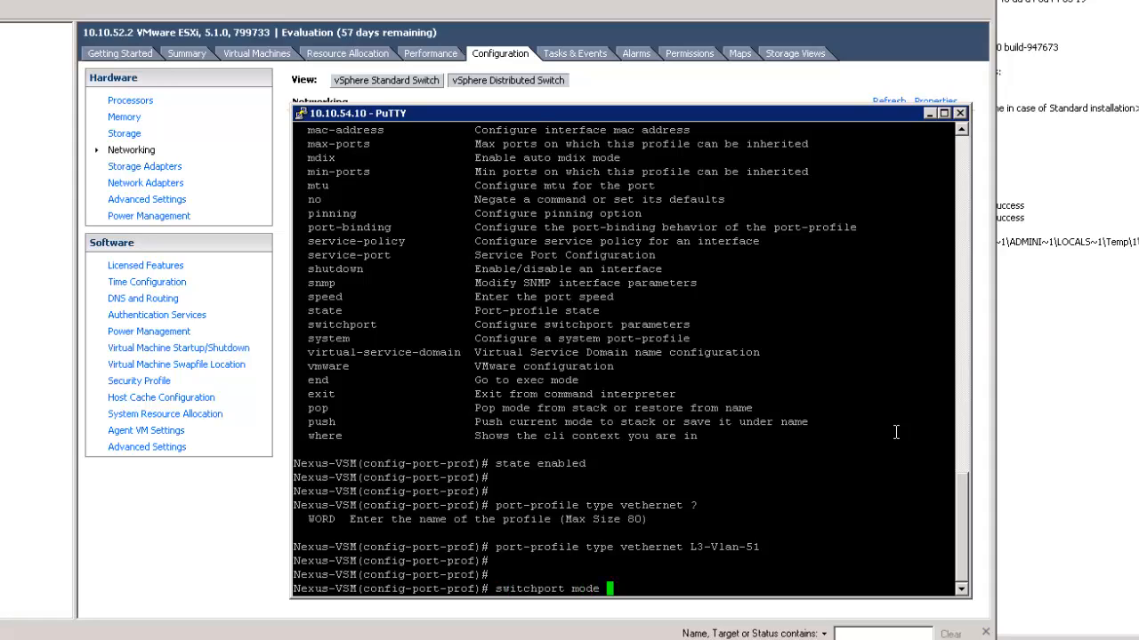
pyautogui.press('Return')
pyautogui.write('switchport  ')
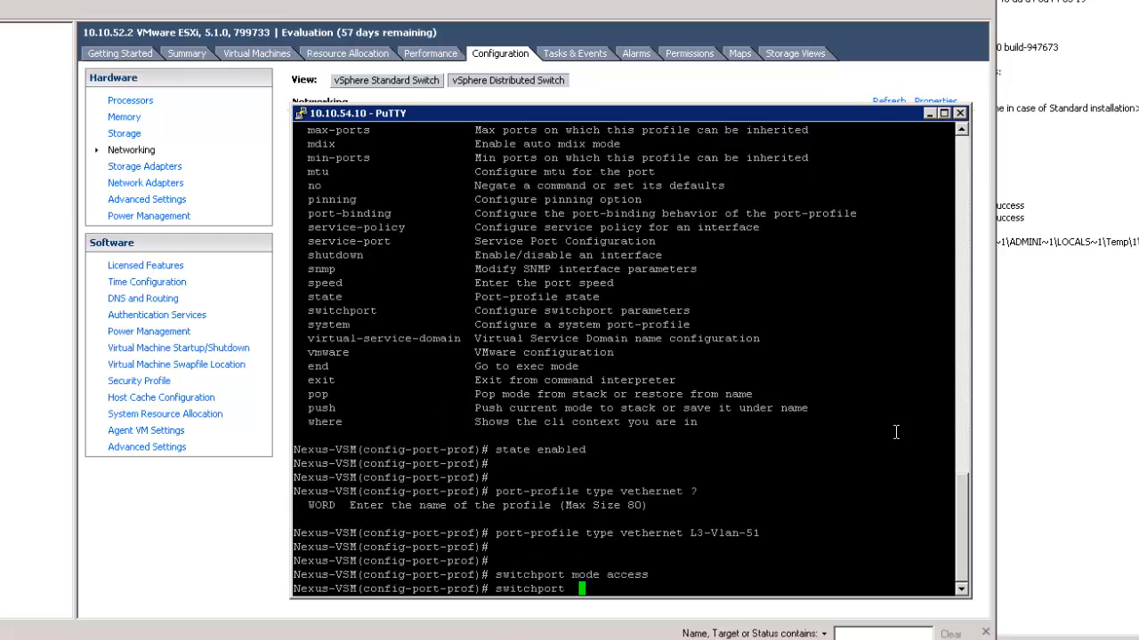
pyautogui.write('access  vlan 51')
pyautogui.press('Return')
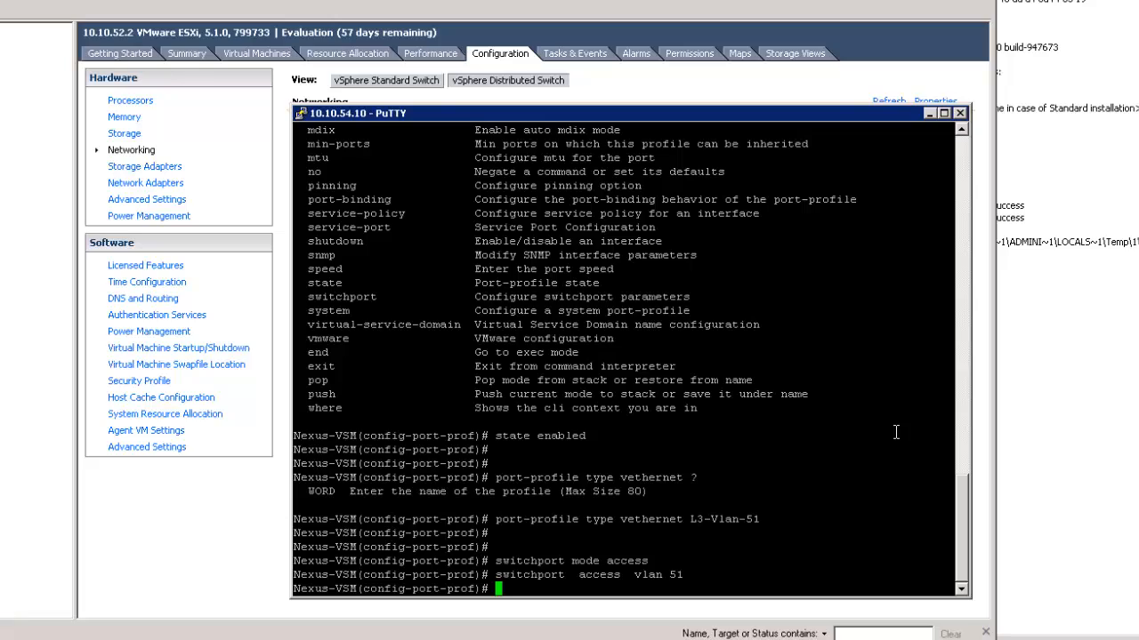
# Publish L3-Vlan-51 as a vmware port-group and enable it with 'no shut'
pyautogui.write('port-bindi')
pyautogui.press('BackSpace')
pyautogui.press('BackSpace')
pyautogui.press('BackSpace')
pyautogui.press('BackSpace')
pyautogui.press('BackSpace')
pyautogui.press('BackSpace')
pyautogui.press('BackSpace')
pyautogui.press('BackSpace')
pyautogui.press('BackSpace')
pyautogui.press('BackSpace')
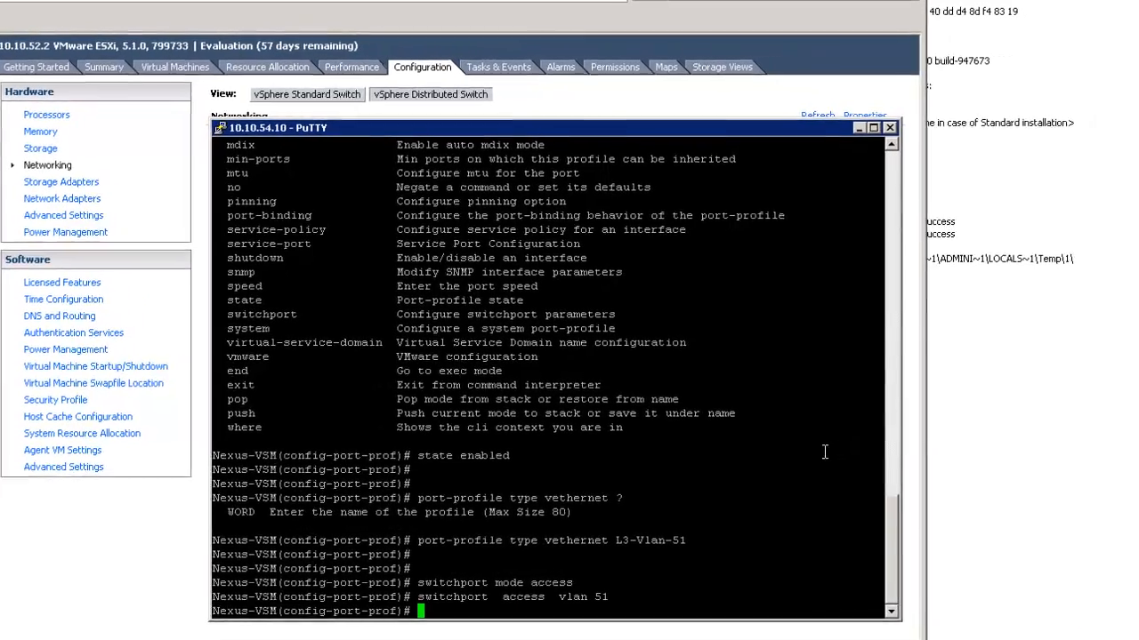
pyautogui.write('v')
pyautogui.press('Tab')
pyautogui.write('m')
pyautogui.press('Tab')
pyautogui.write('po')
pyautogui.press('Tab')
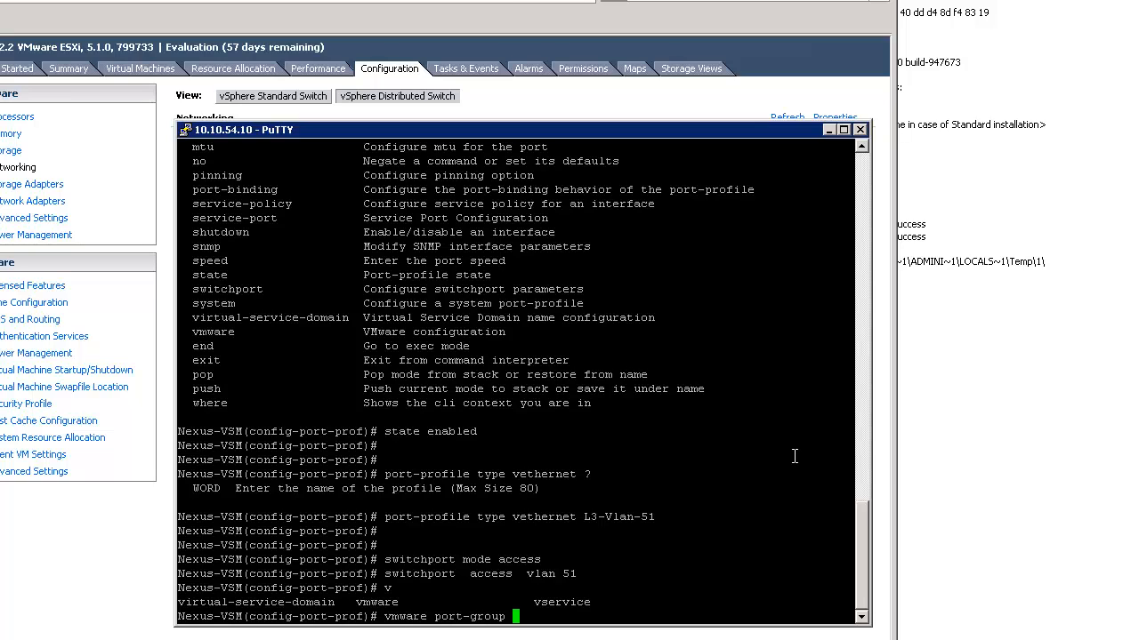
pyautogui.write('?')
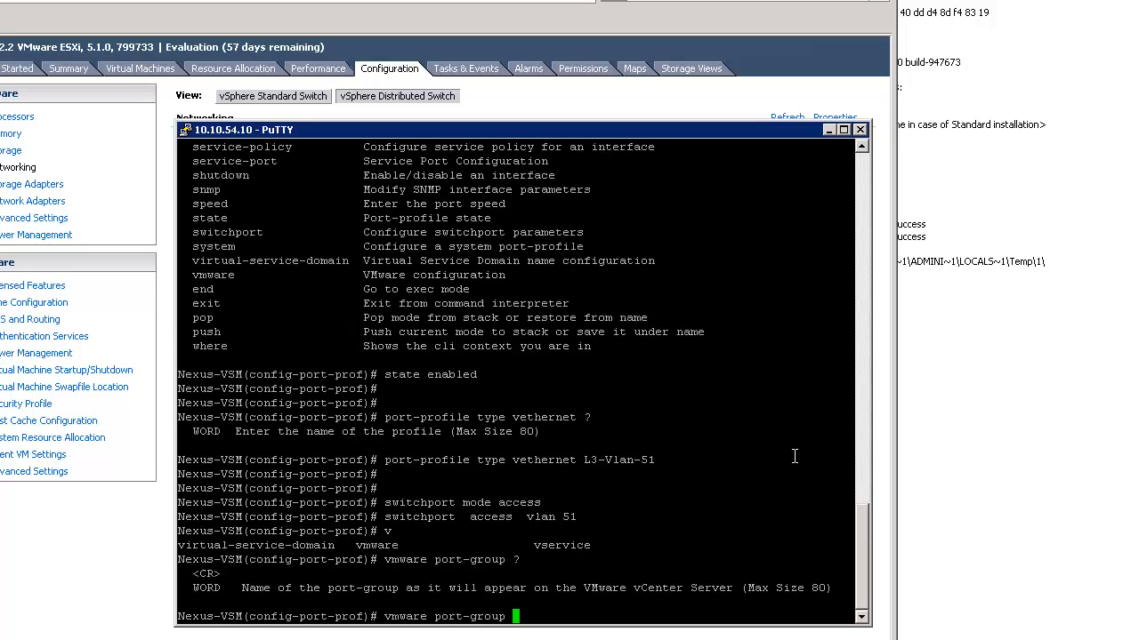
pyautogui.press('Return')
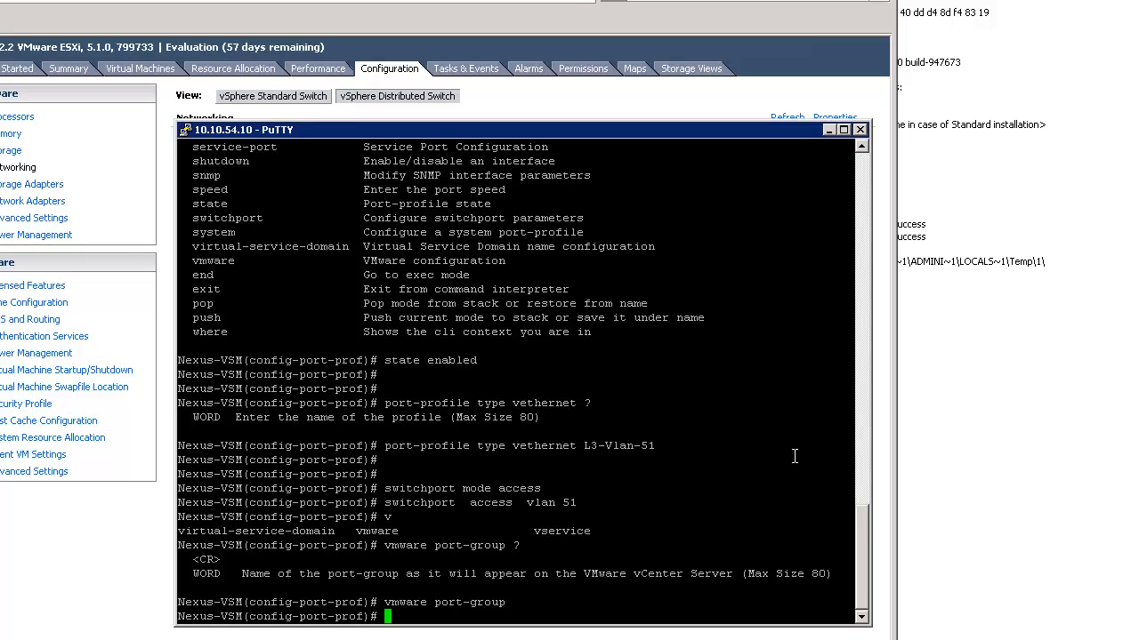
pyautogui.write('no shut')
pyautogui.press('Return')
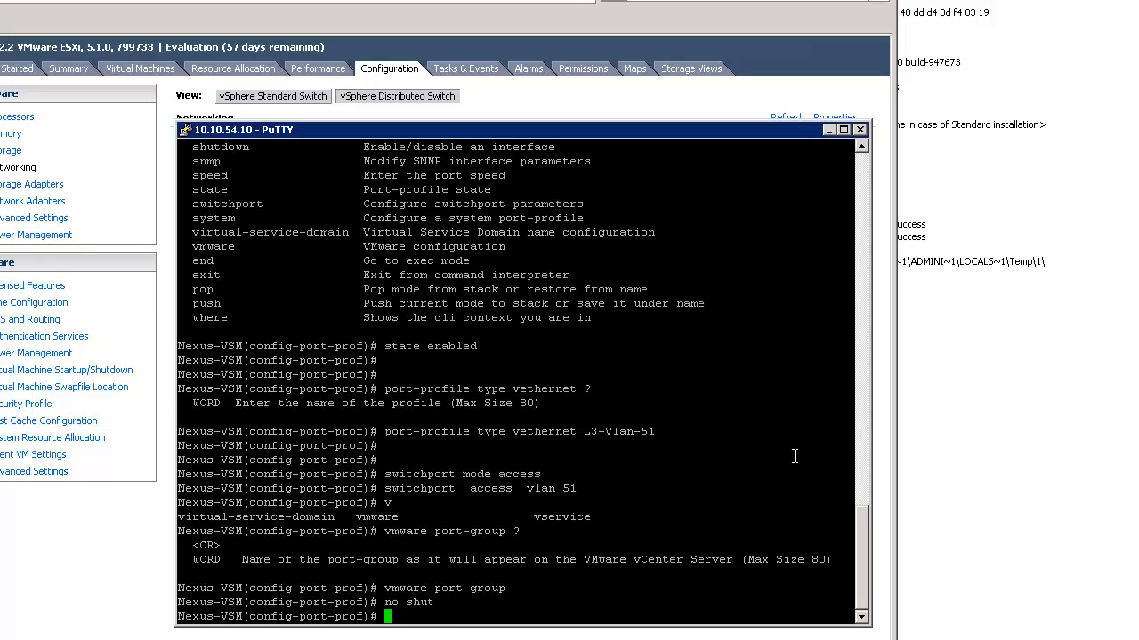
# Make VLAN 51 a system VLAN and give the profile the l3control capability
pyautogui.write('system vlan 51')
pyautogui.press('Return')
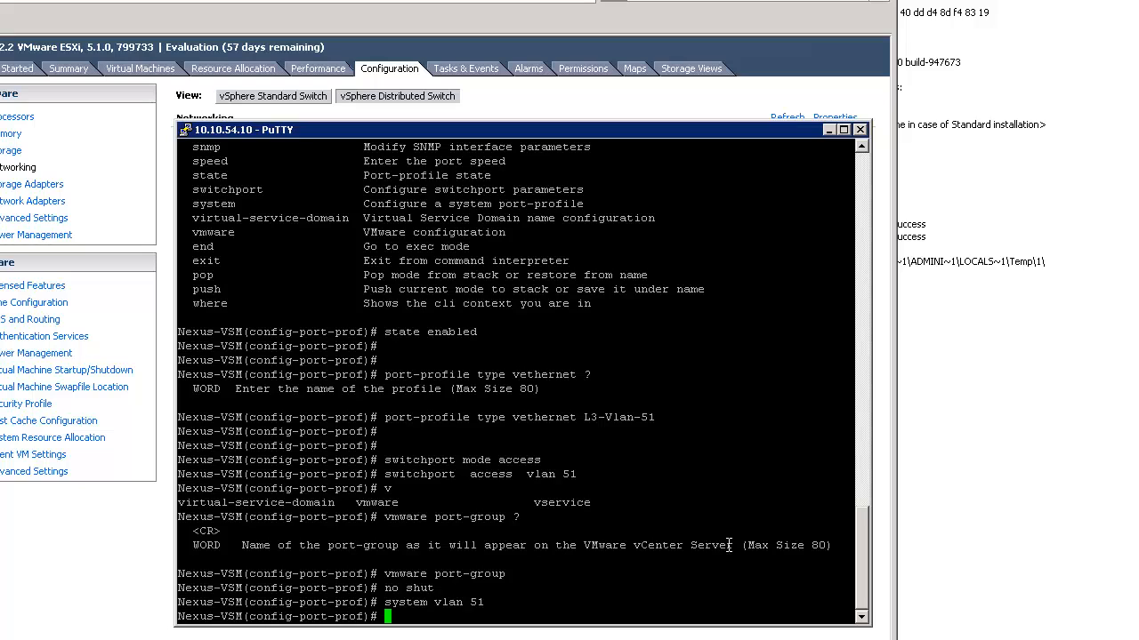
pyautogui.write('capability L3')
pyautogui.press('Tab')
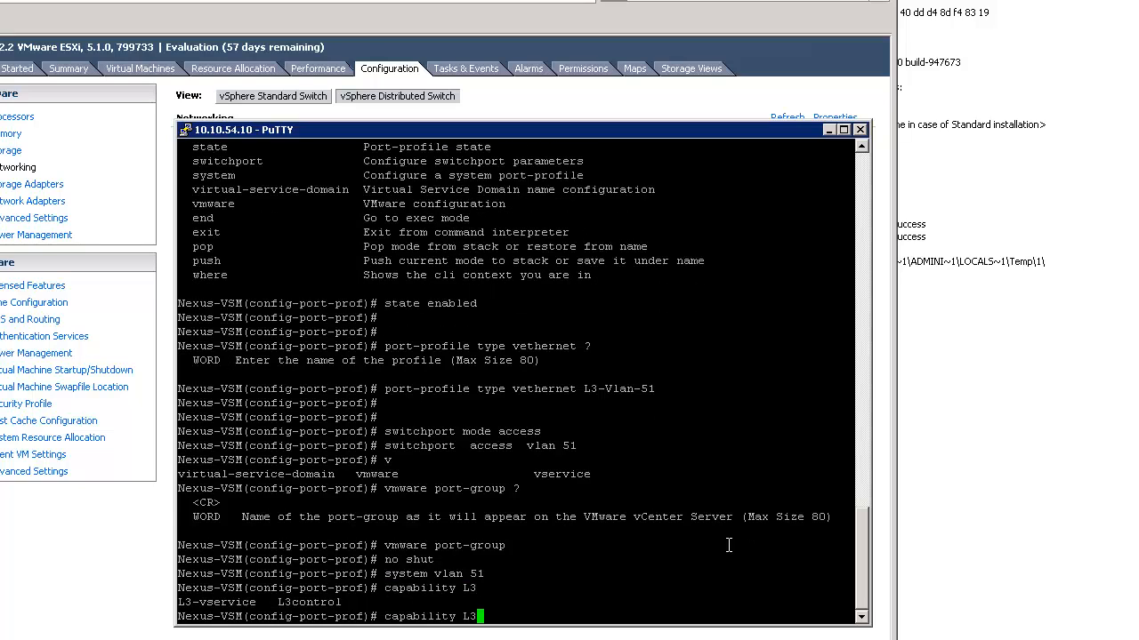
pyautogui.write('c')
pyautogui.press('Tab')
pyautogui.press('Return')
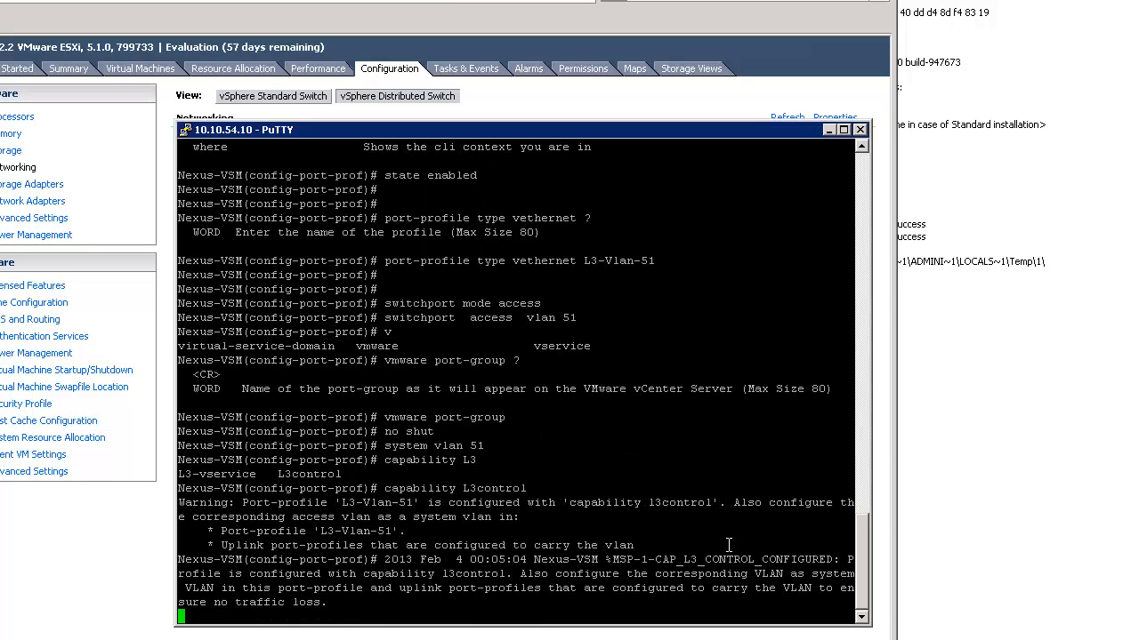
pyautogui.press('Return')
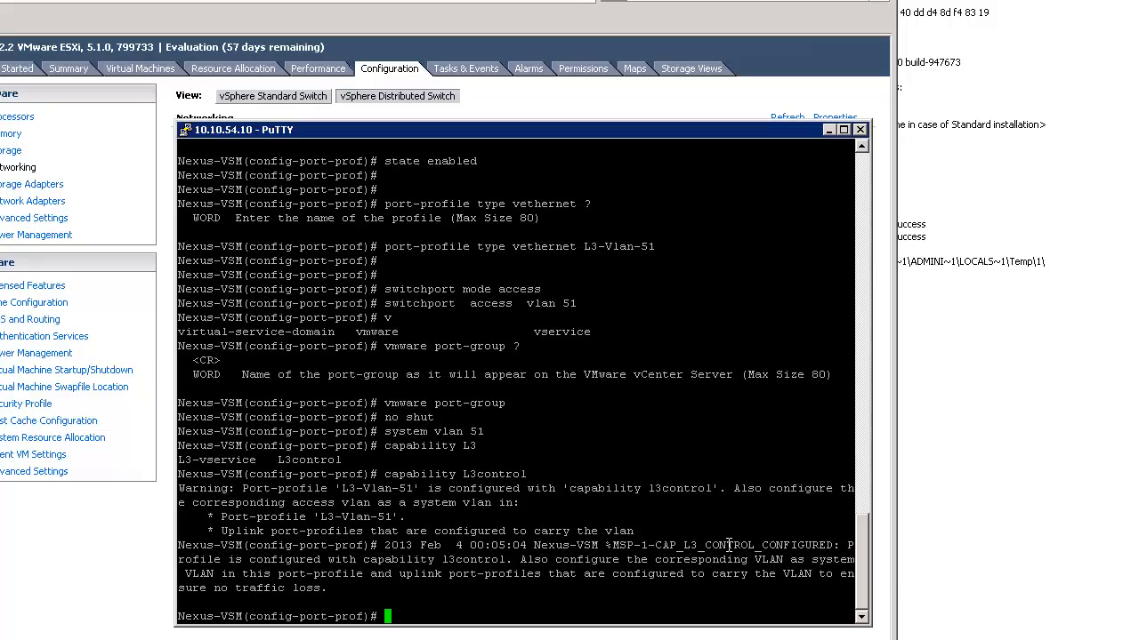
pyautogui.press('Return')
pyautogui.press('Return')
pyautogui.press('Return')
pyautogui.press('Return')
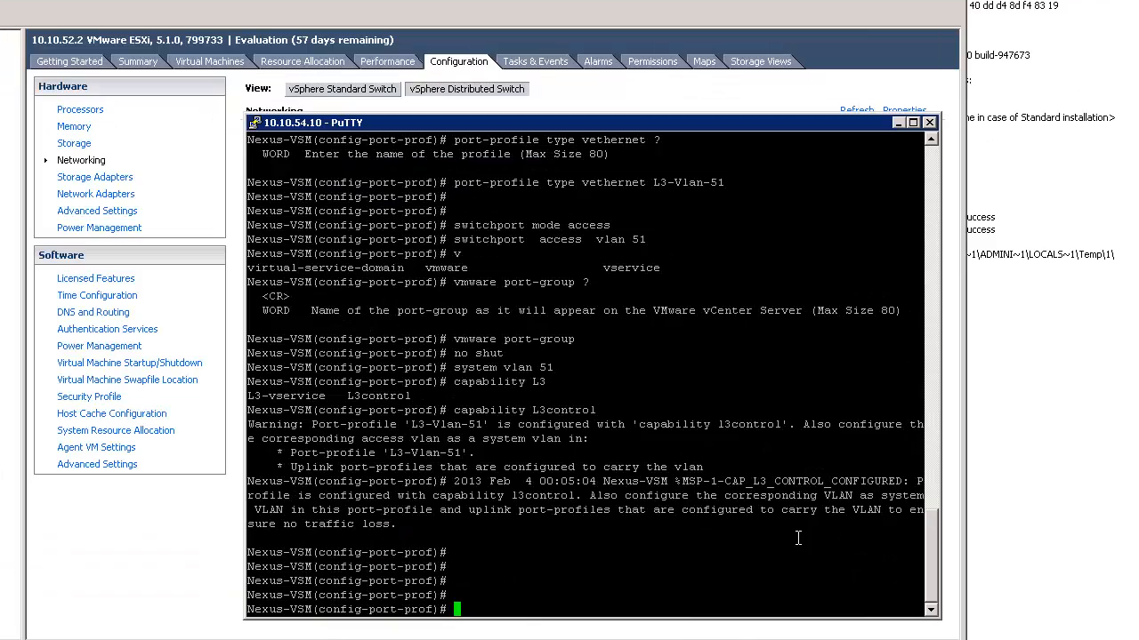
# Enable the L3-Vlan-51 port-profile with 'state enabled'
pyautogui.write('state e')
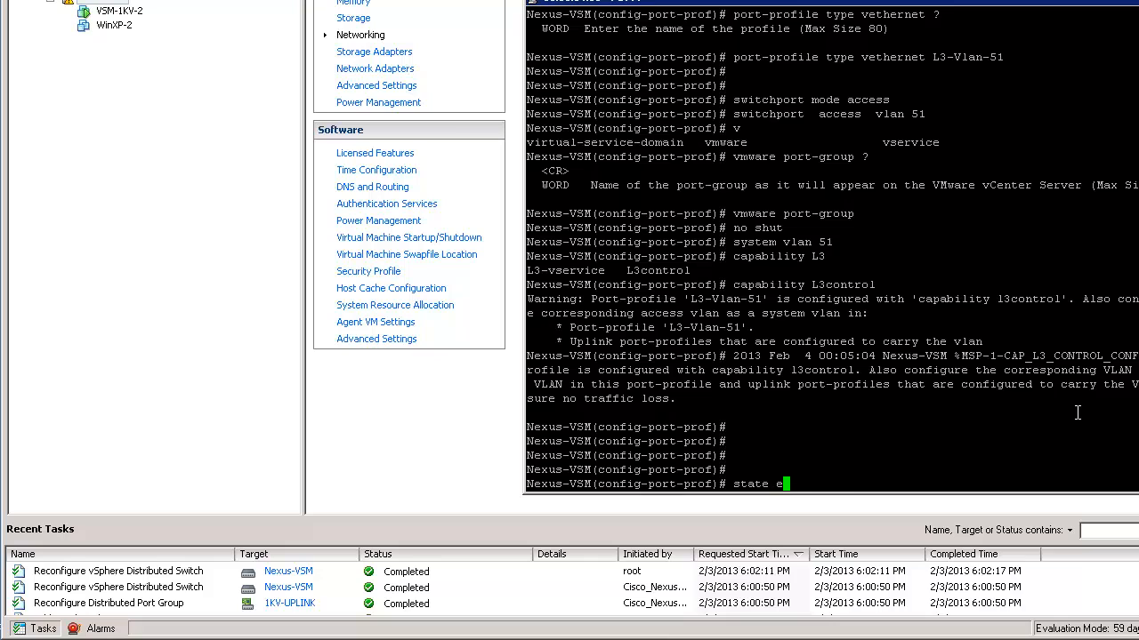
pyautogui.press('Tab')
pyautogui.press('Return')
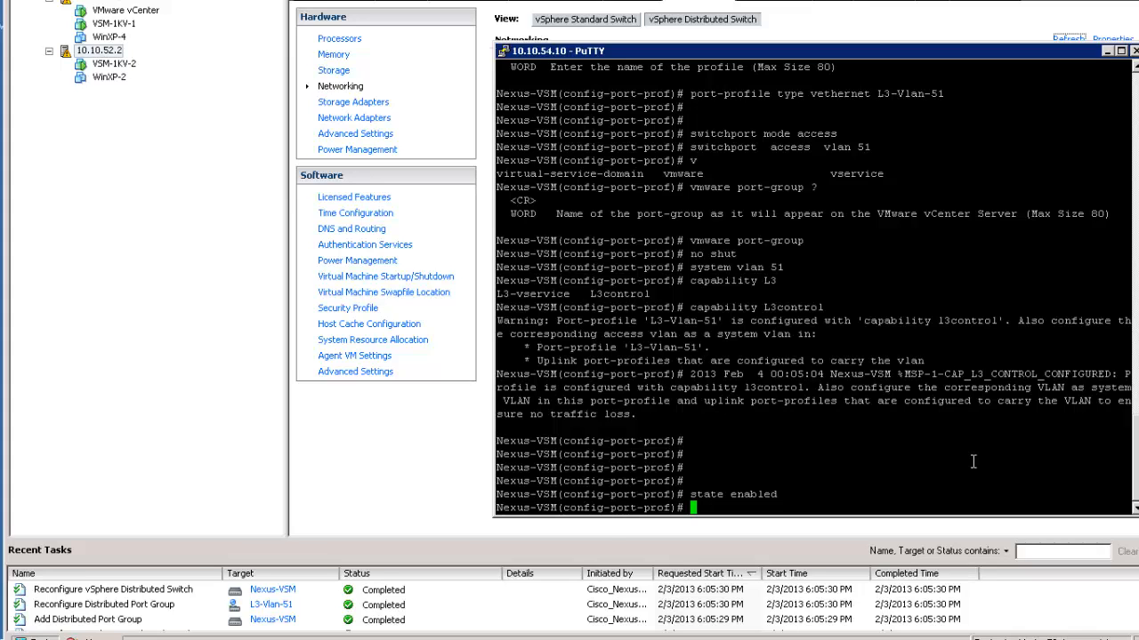
# Create vethernet port-profile L3-Vlan-52 with access VLAN 52, vmware port-group and no shut
pyautogui.write('port-profile SystemUplink')
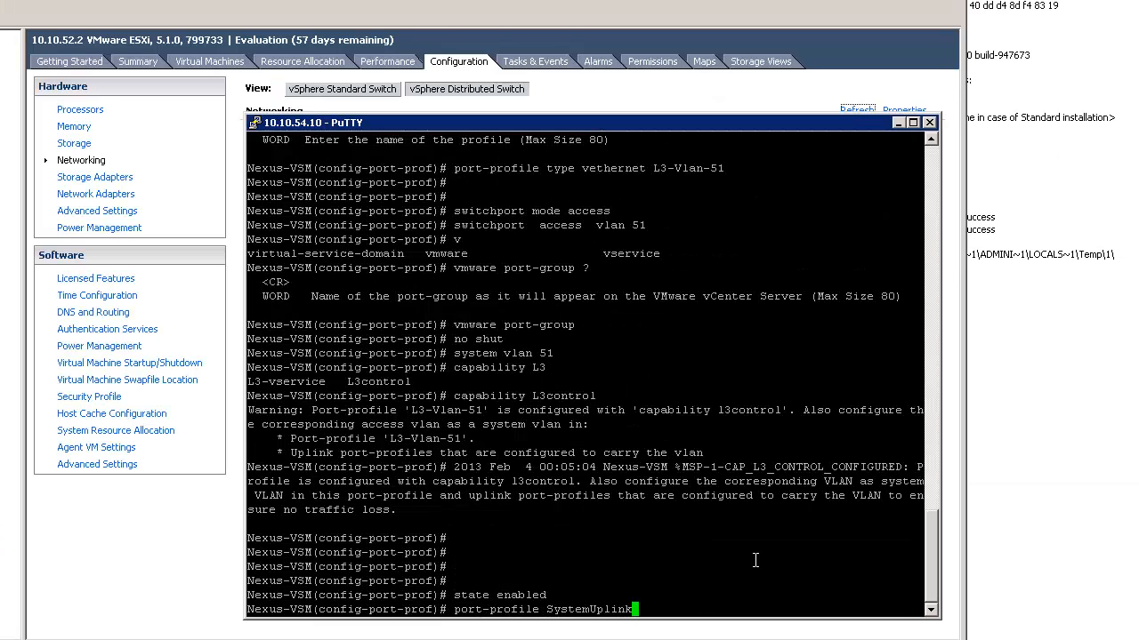
pyautogui.press('Up')
pyautogui.press('Return')
pyautogui.rightClick(756, 559)
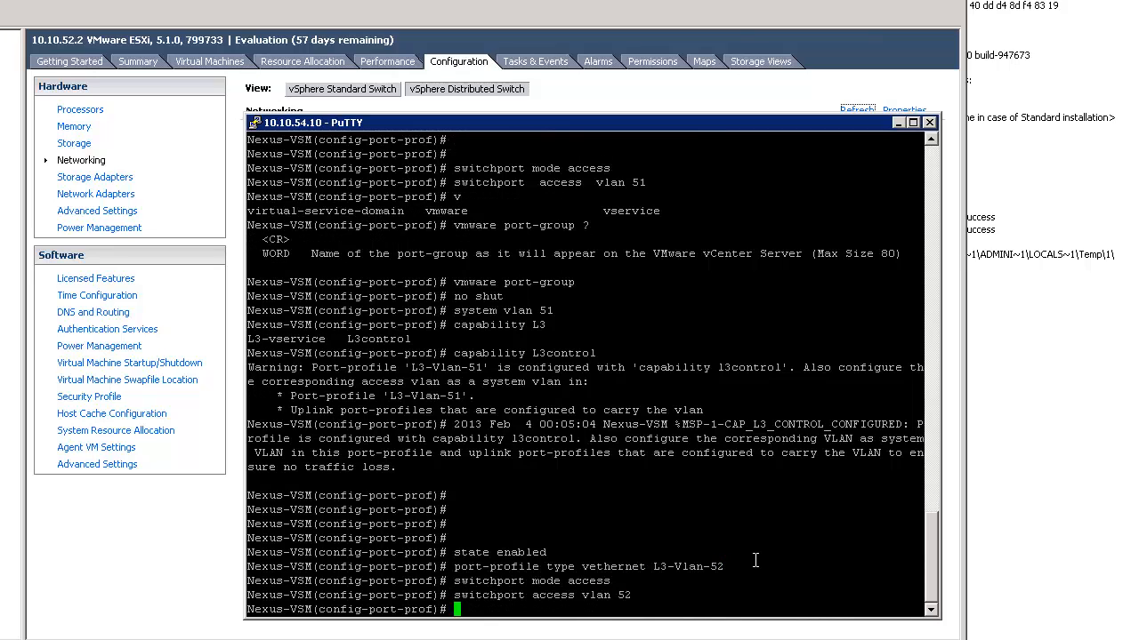
# Give L3-Vlan-52 capability l3control and system VLAN 52, and enable it
pyautogui.write('capability l3control')
pyautogui.press('Return')
pyautogui.write('system vlan 52')
pyautogui.press('Return')
pyautogui.write('state enabled n')
pyautogui.press('Return')
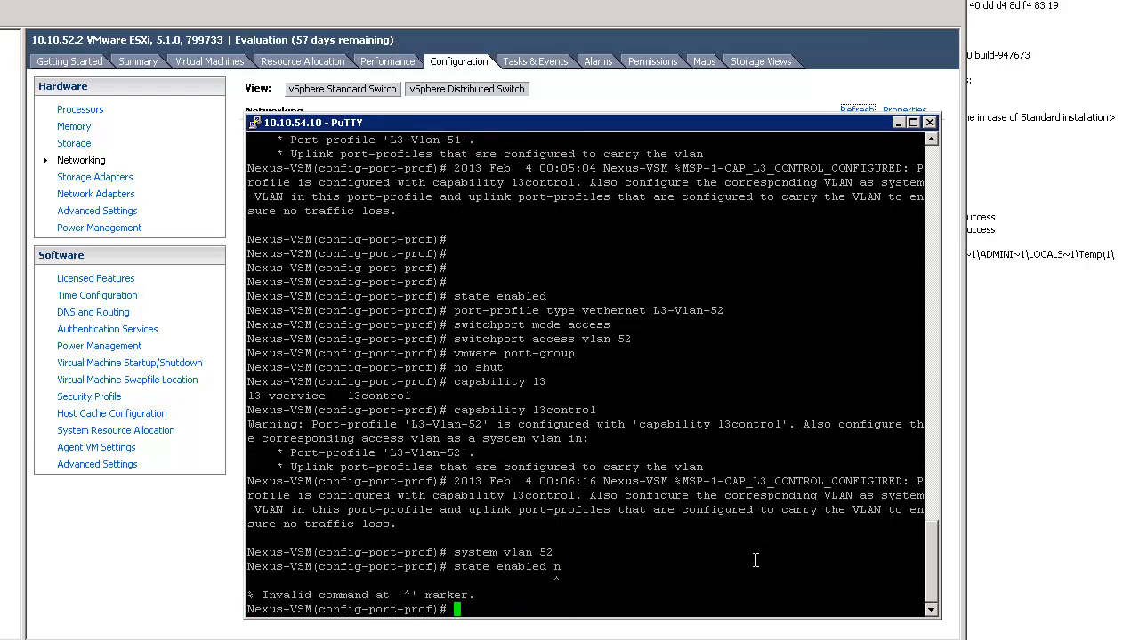
pyautogui.write('state enabled')
pyautogui.press('Return')
pyautogui.press('Return')
pyautogui.press('Return')
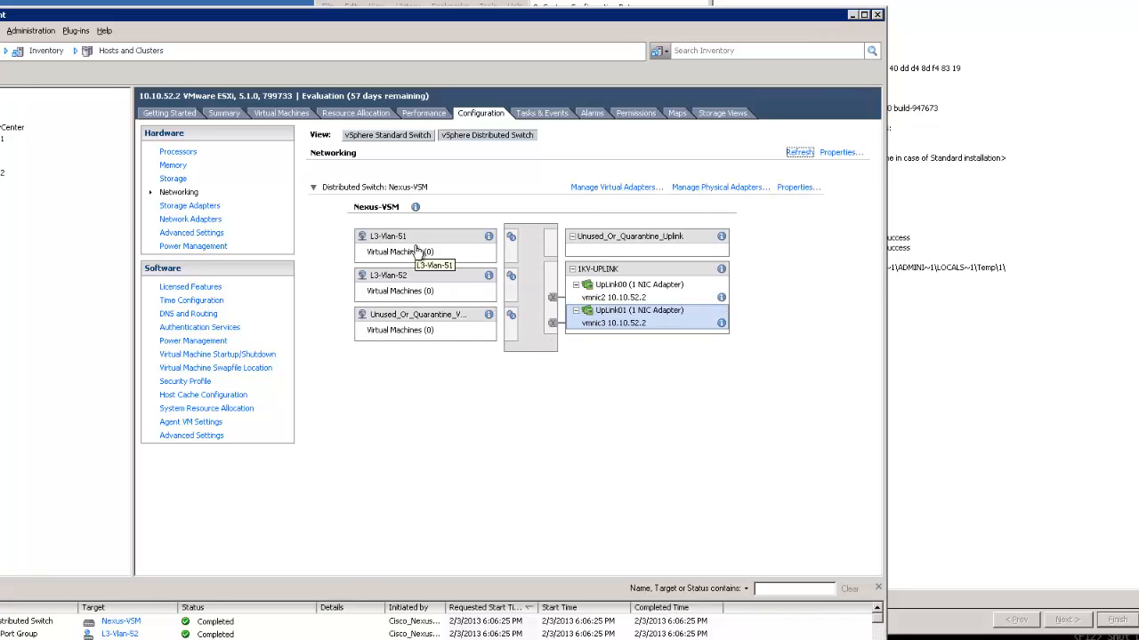
# Start adding a new VMkernel virtual adapter to the host
pyautogui.click(633, 187)
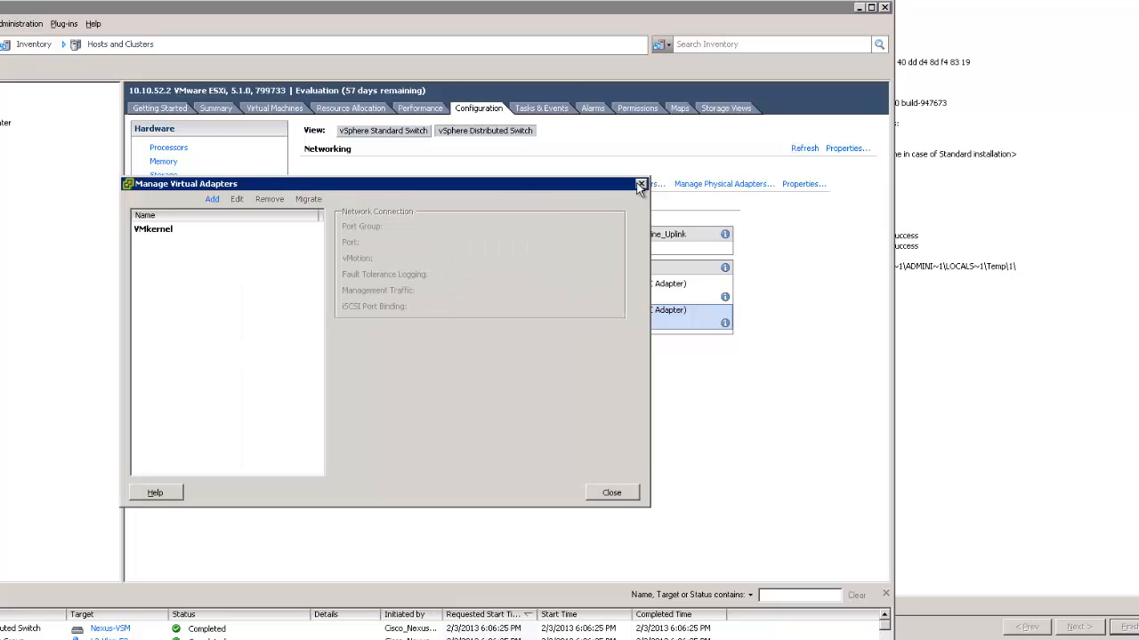
pyautogui.click(210, 201)
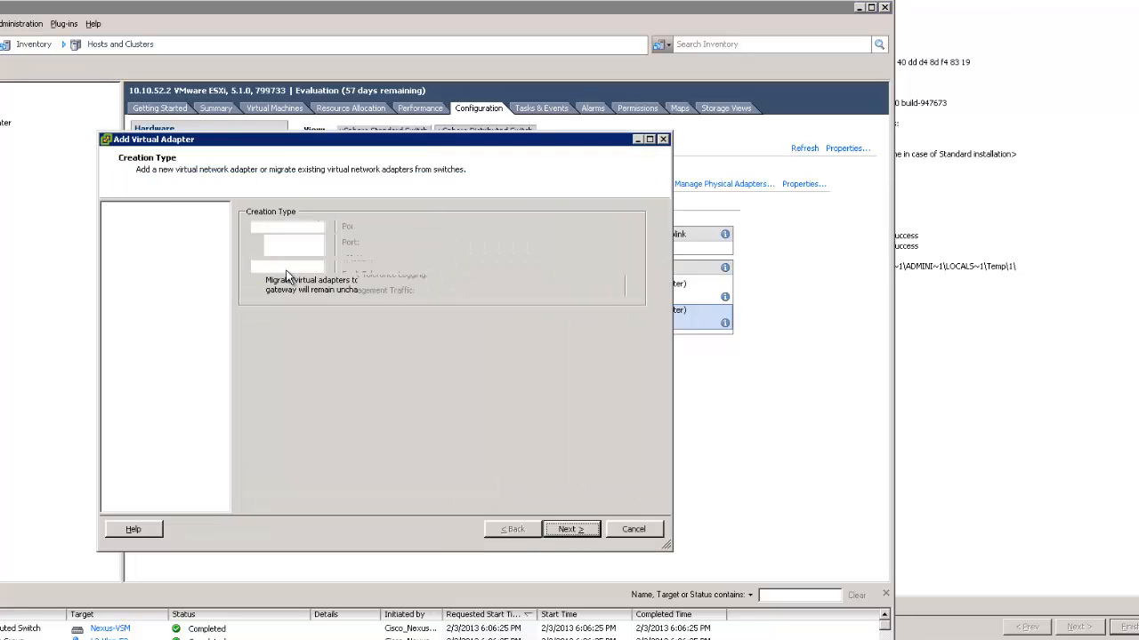
pyautogui.click(574, 532)
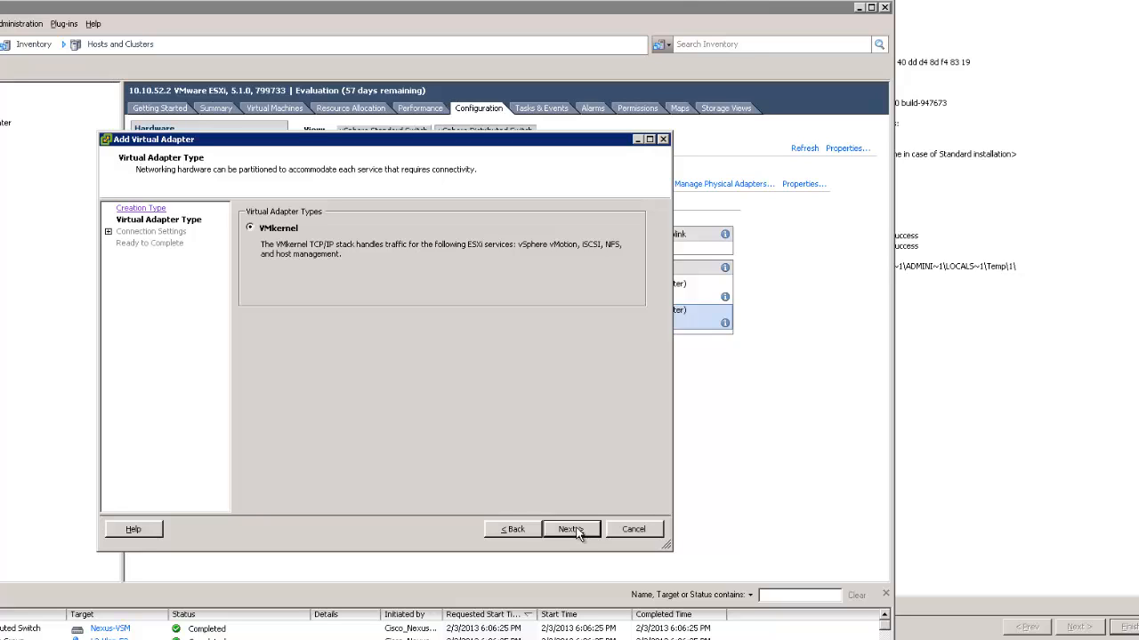
pyautogui.click(570, 529)
# Select L3-Vlan-52 as the port group for the VMkernel adapter
pyautogui.click(444, 248)
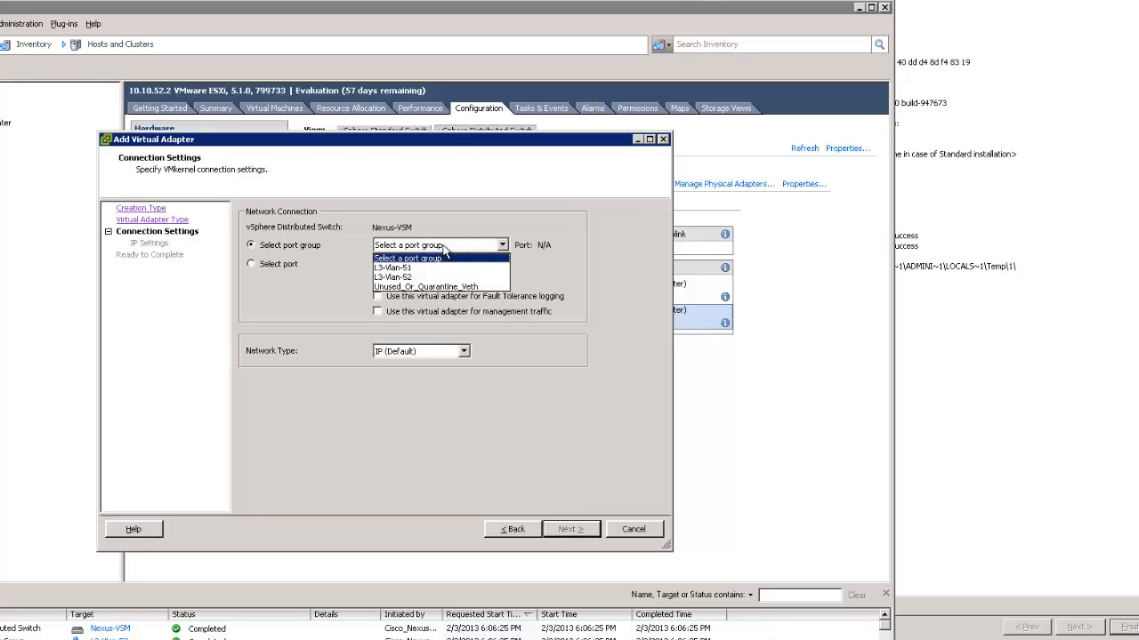
pyautogui.click(426, 267)
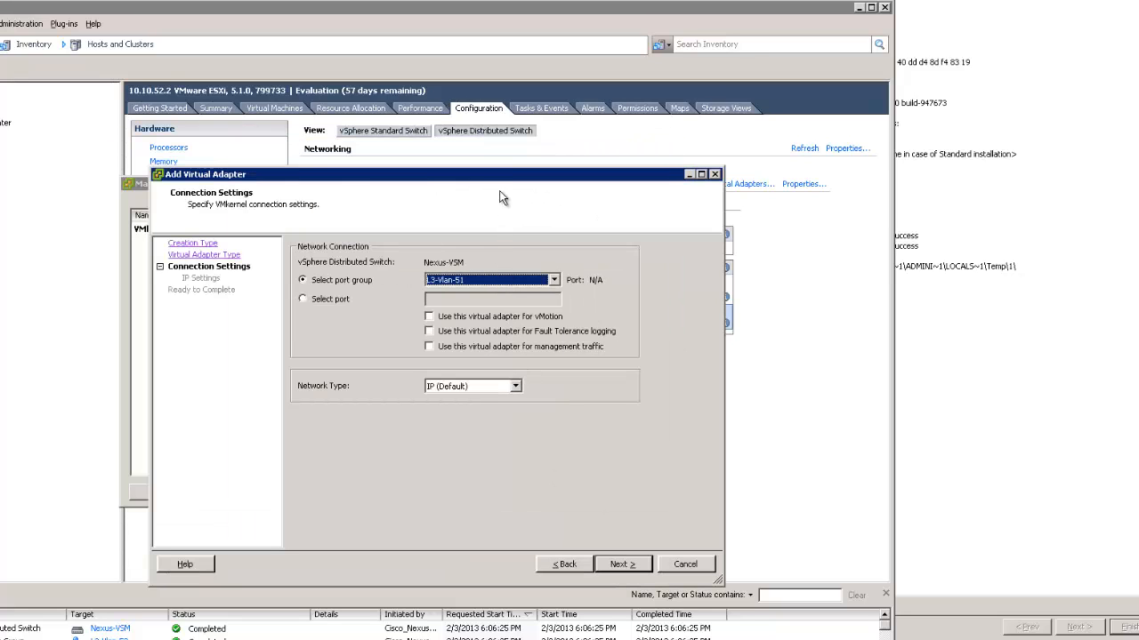
pyautogui.click(541, 281)
pyautogui.click(490, 319)
pyautogui.click(335, 302)
pyautogui.click(366, 280)
pyautogui.click(462, 280)
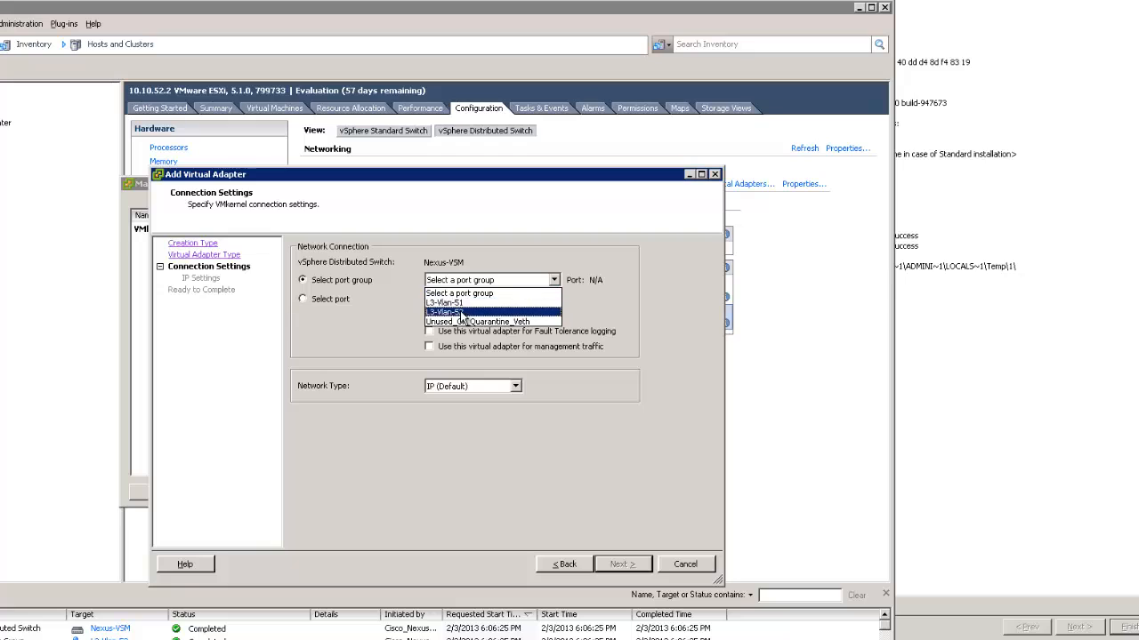
pyautogui.click(457, 312)
pyautogui.click(620, 564)
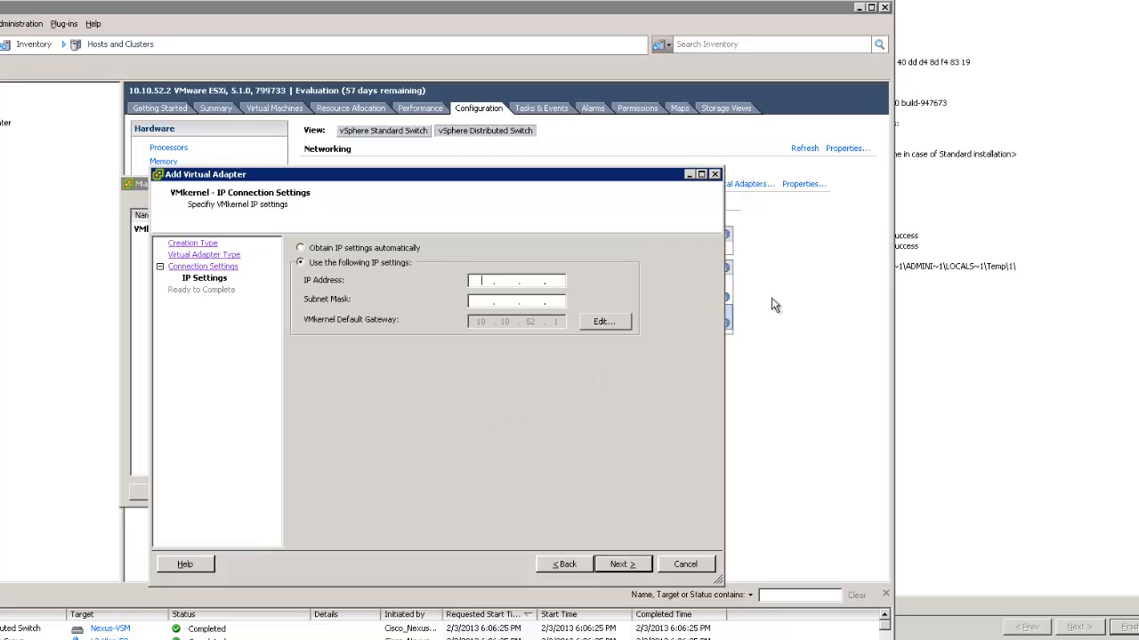
# Set the adapter IP to 10.10.52.12 with mask 255.255.255.0 and finish the wizard
pyautogui.write('10.10.52')
pyautogui.write('.')
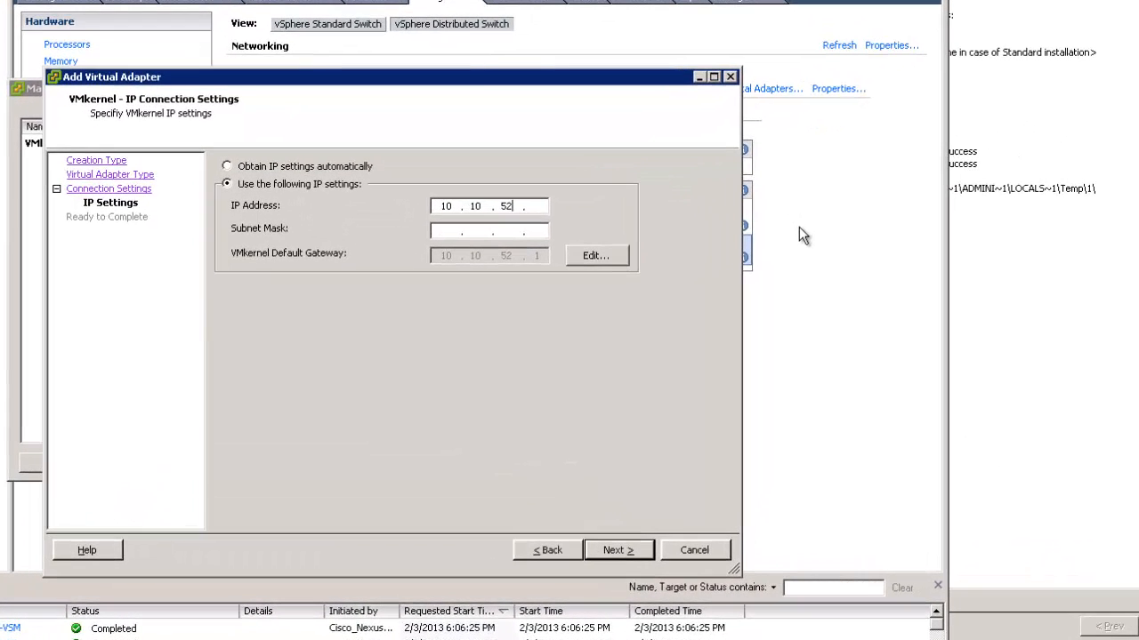
pyautogui.write('12')
pyautogui.press('Tab')
pyautogui.write('255.255.255.0')
pyautogui.click(625, 551)
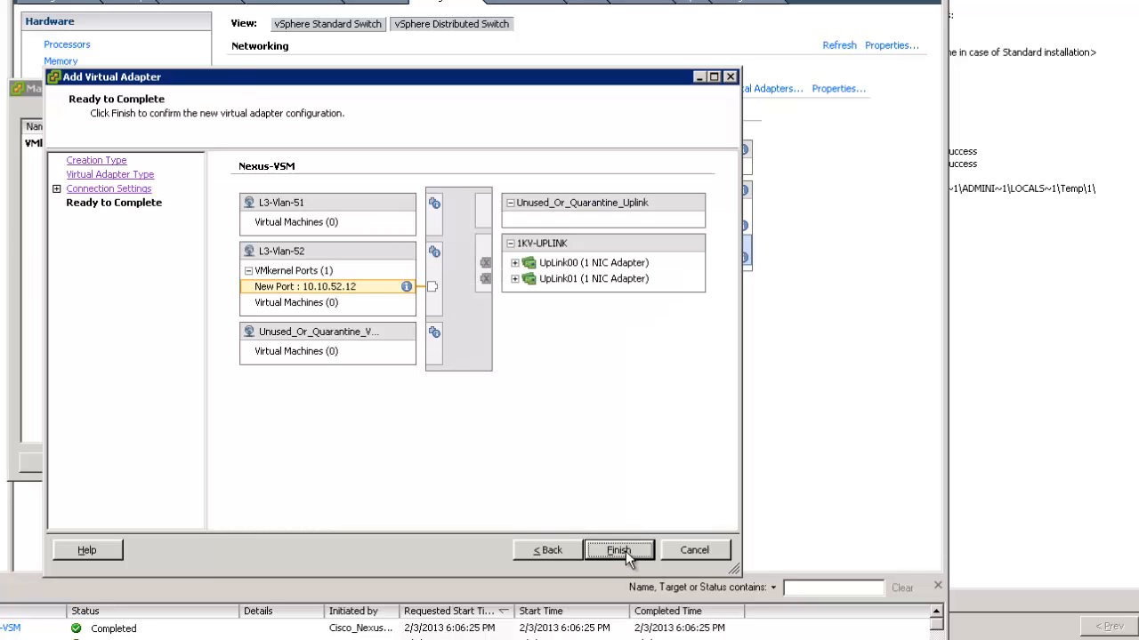
pyautogui.click(626, 552)
# Close the adapter manager and expand L3-Vlan-52's VMkernel ports to show vmk1 at 10.10.52.12
pyautogui.hotkey('alt', 'Tab')
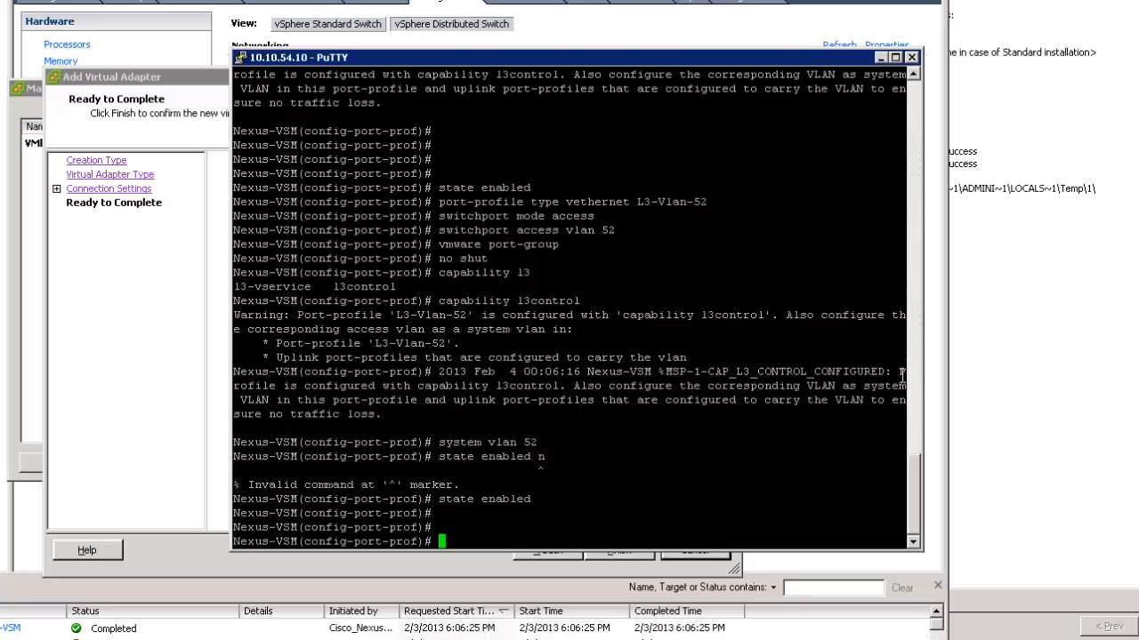
pyautogui.moveTo(731, 59); pyautogui.dragTo(1138, 202)
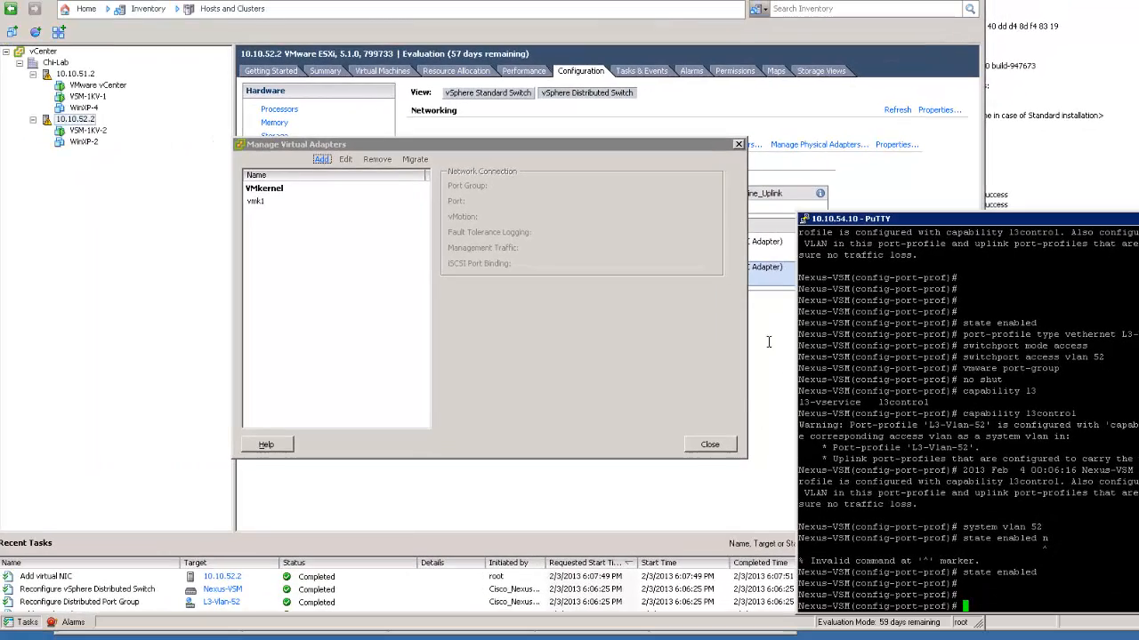
pyautogui.click(702, 449)
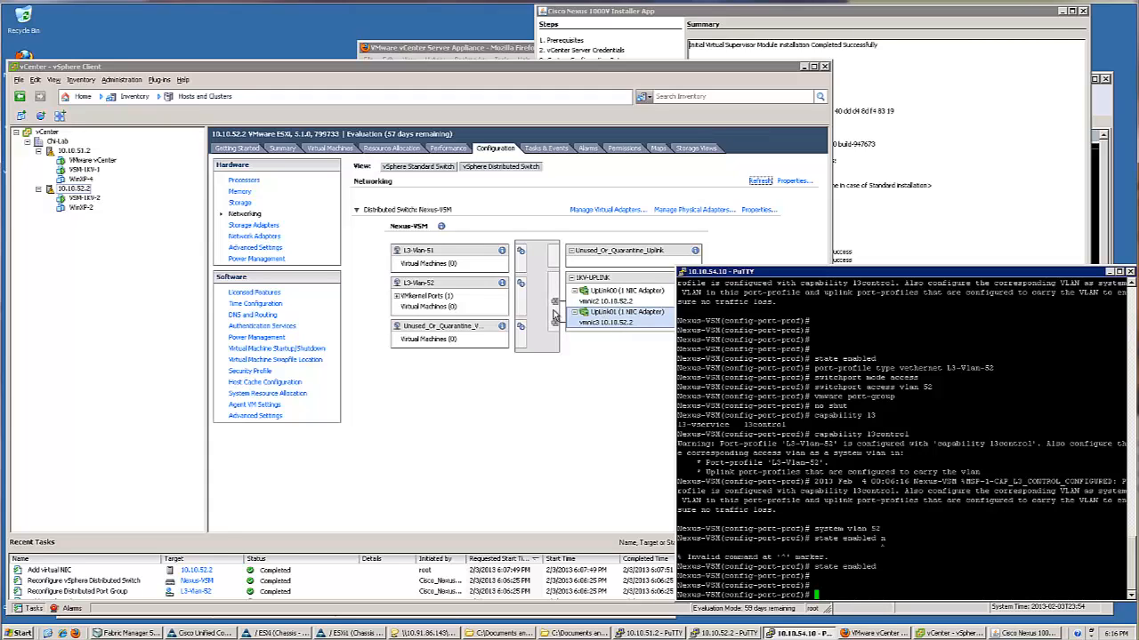
pyautogui.click(397, 297)
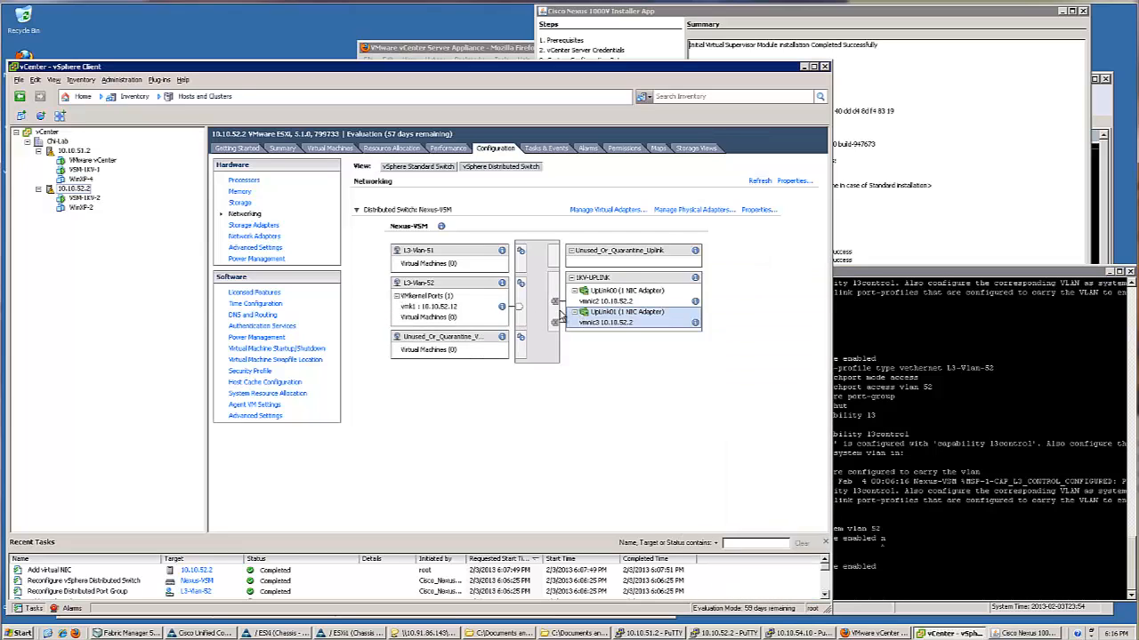
pyautogui.click(925, 420)
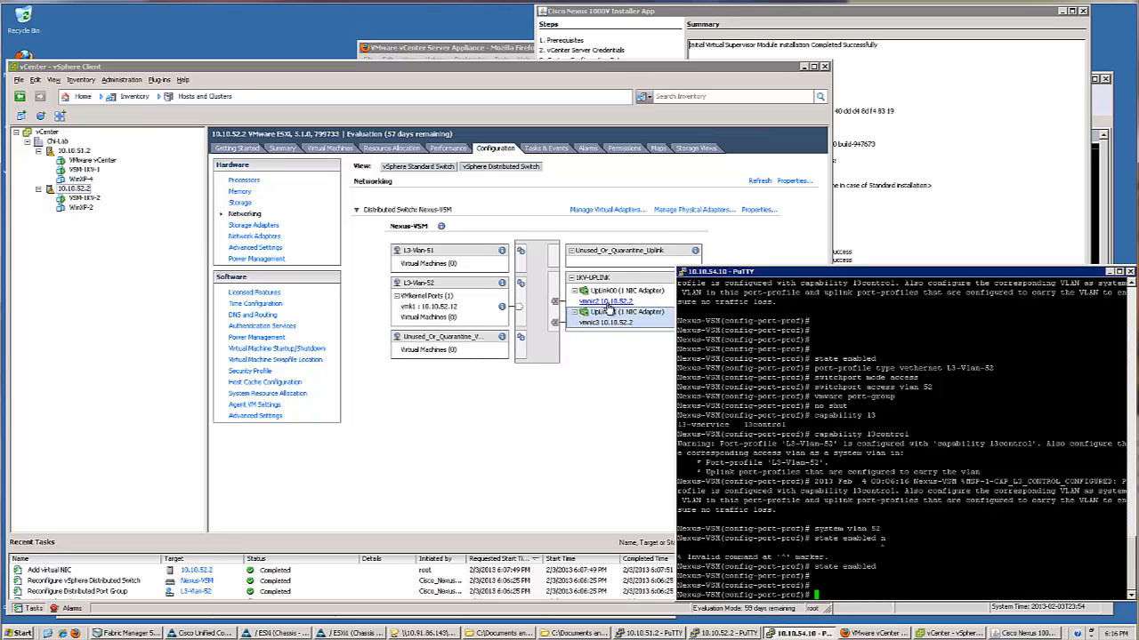
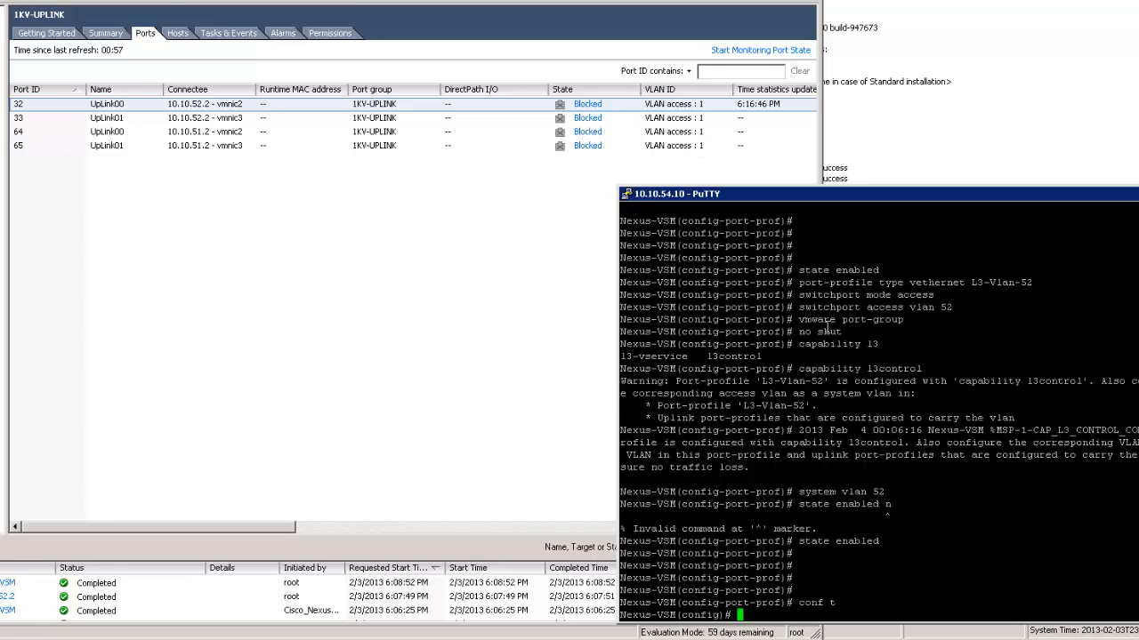
# Enter the SystemUplink port profile and add system VLANs 1, 51 and 52
pyautogui.write('por')
pyautogui.press('Tab')
pyautogui.write('p')
pyautogui.press('Tab')
pyautogui.write('S')
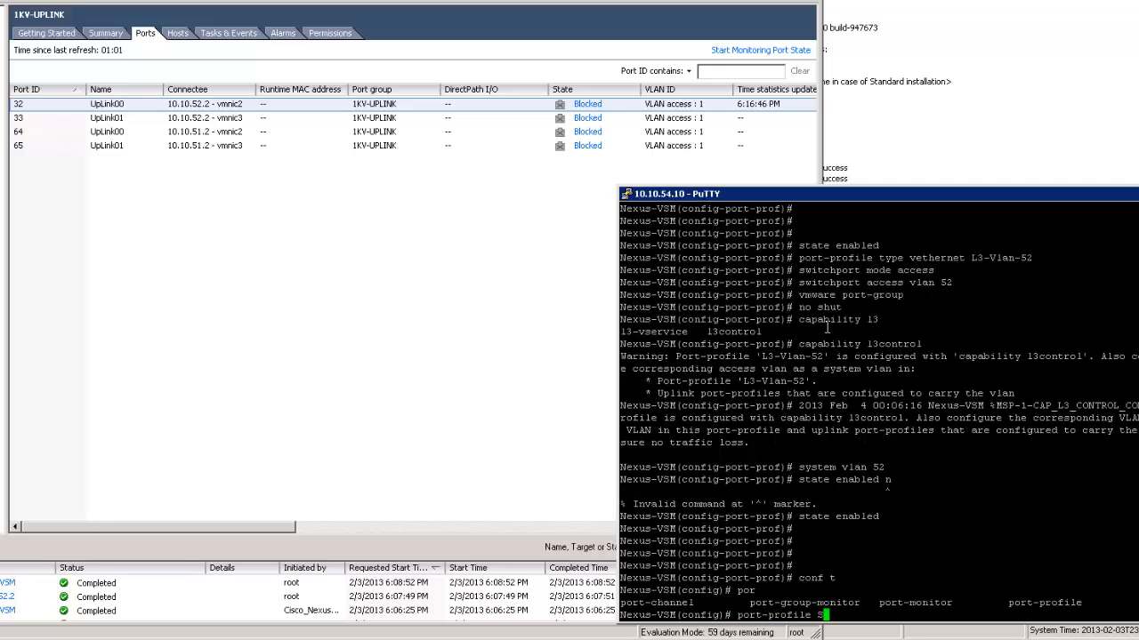
pyautogui.write('ystemUplink')
pyautogui.press('Return')
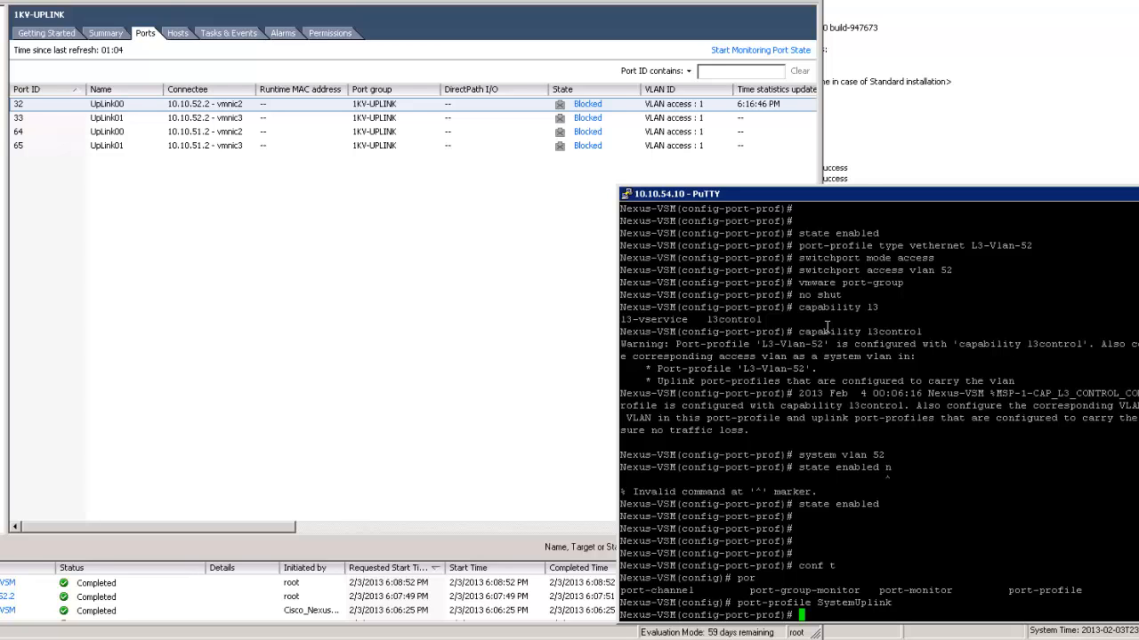
pyautogui.write('system vlan ?')
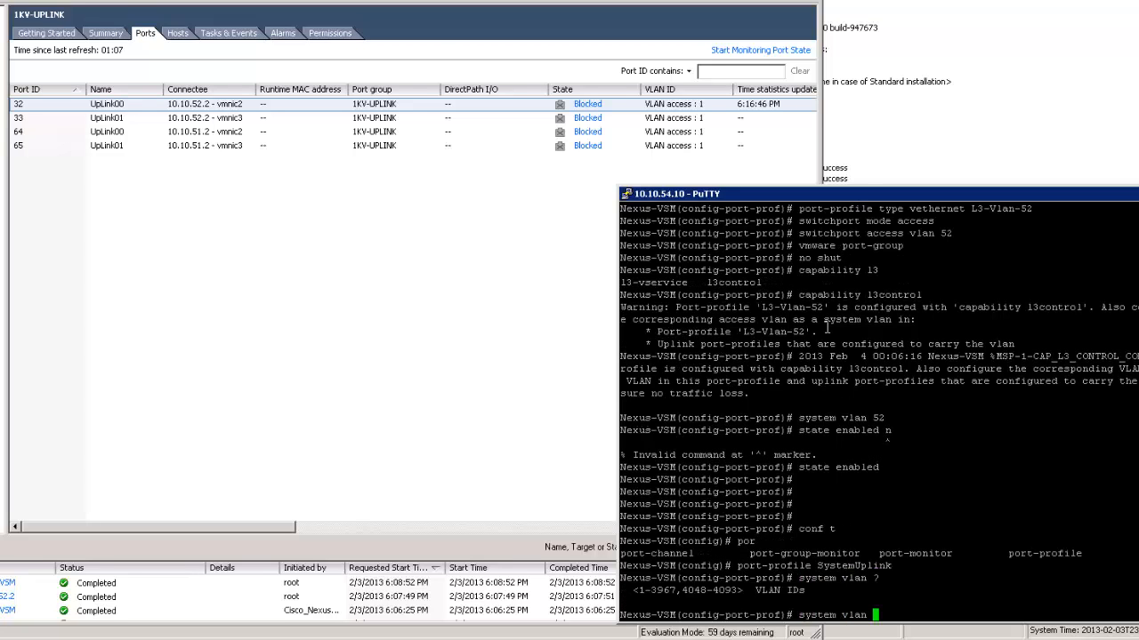
pyautogui.write('1,51,52')
pyautogui.press('Return')
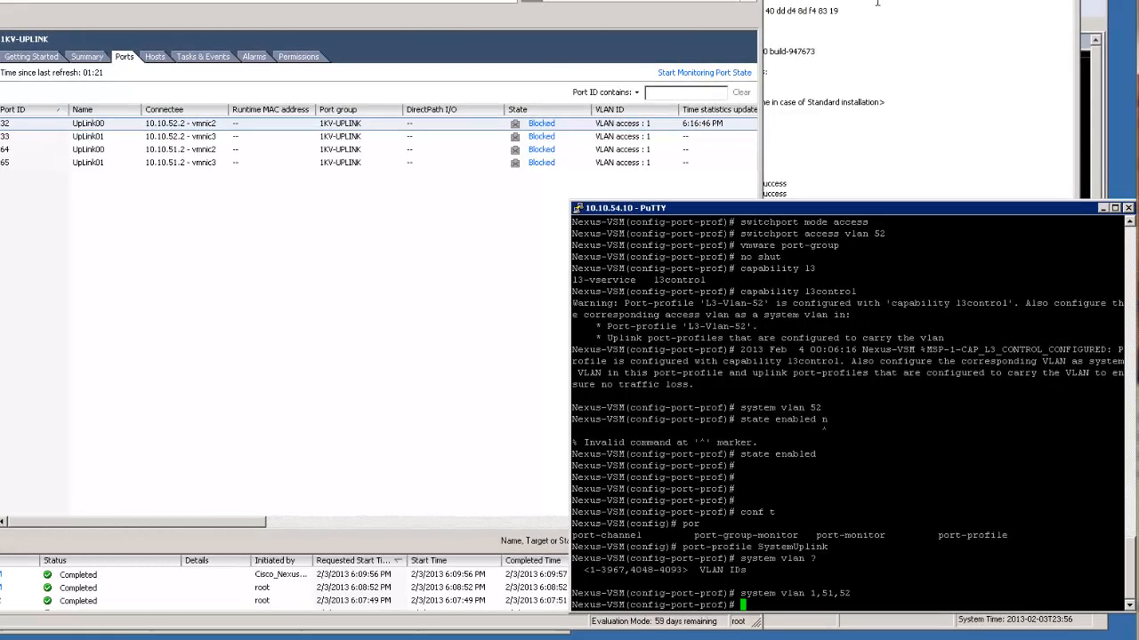
# Refresh 1KV-UPLINK ports 32, 33, 64 and 65 so each shows Link Up
pyautogui.click(542, 122)
pyautogui.rightClick(542, 123)
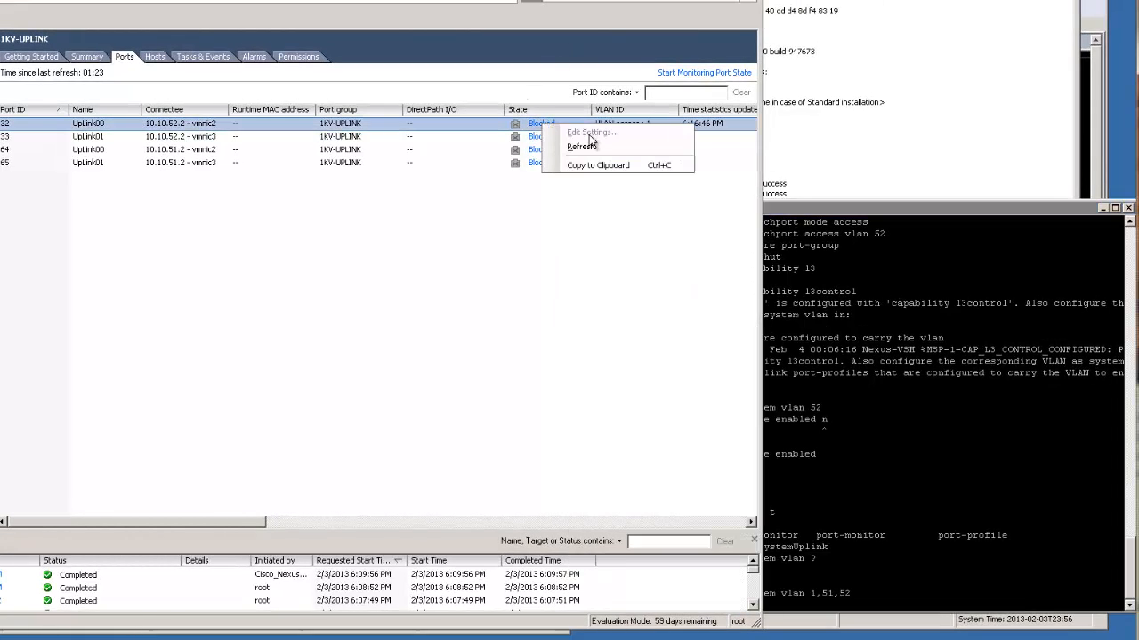
pyautogui.click(592, 147)
pyautogui.rightClick(585, 137)
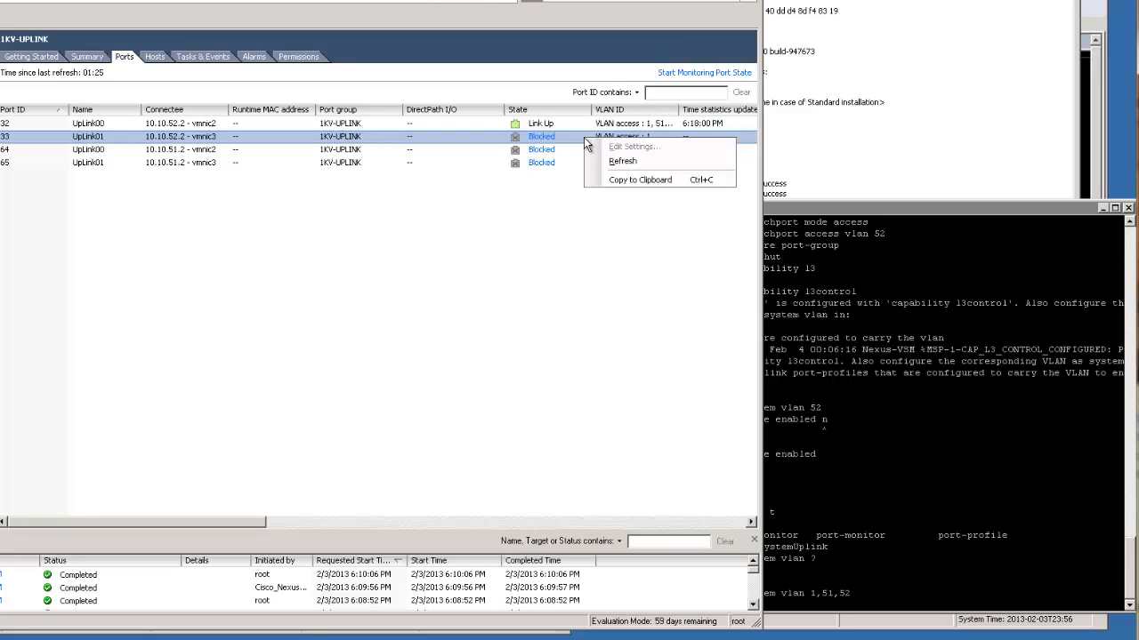
pyautogui.click(608, 161)
pyautogui.rightClick(551, 151)
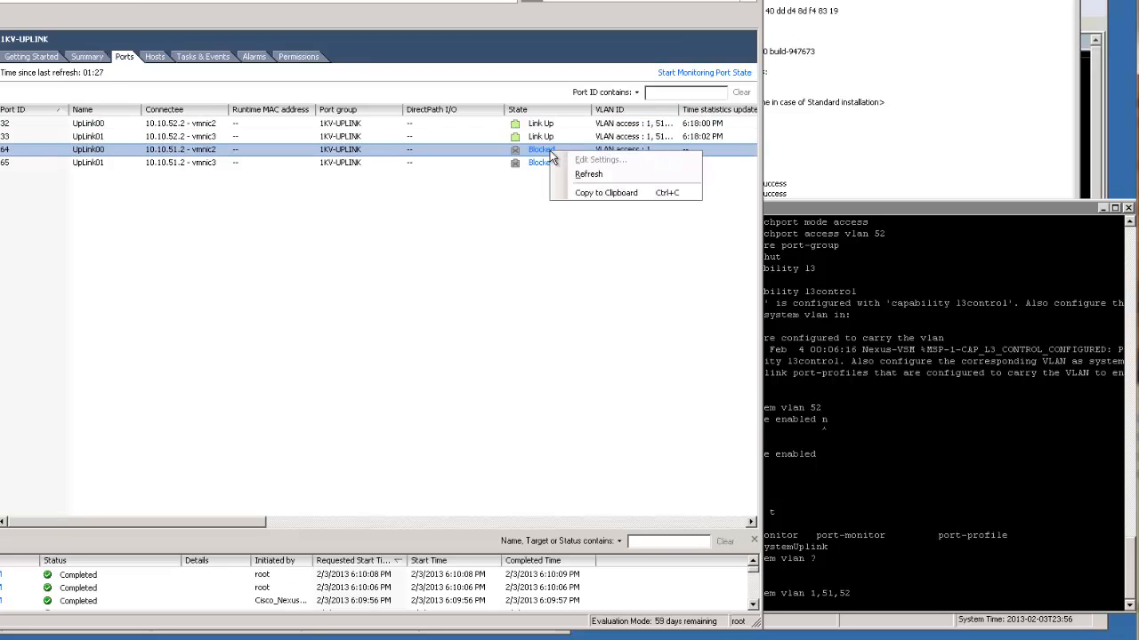
pyautogui.click(599, 175)
pyautogui.click(521, 162)
pyautogui.rightClick(522, 162)
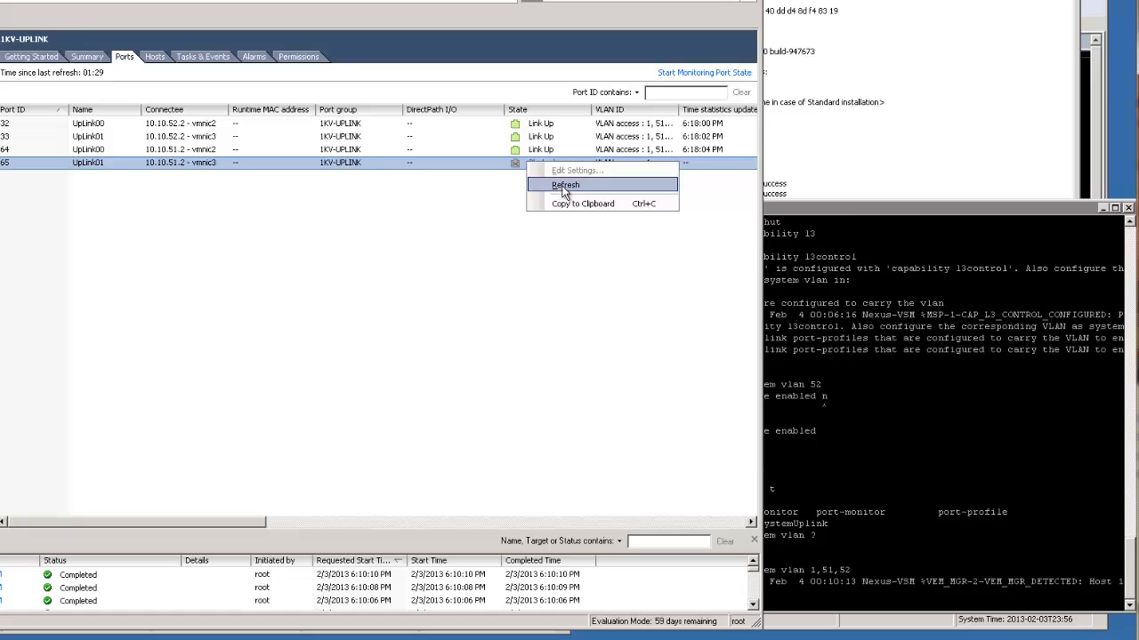
pyautogui.click(562, 185)
# Check the PuTTY session for the 'Module 3 is online' message
pyautogui.click(958, 208)
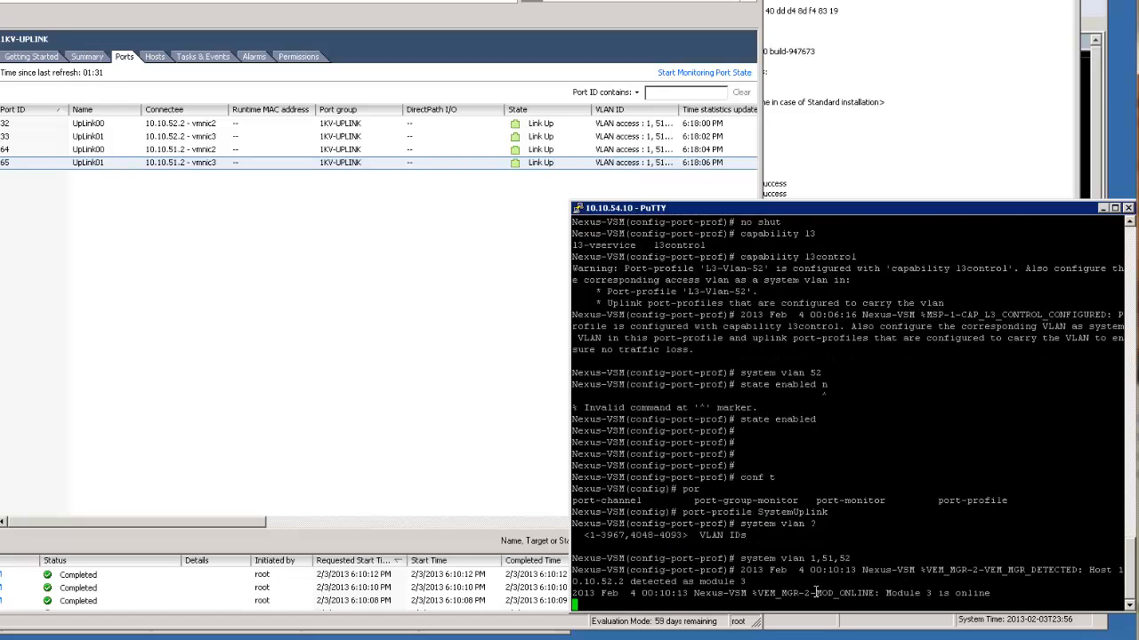
pyautogui.moveTo(816, 593); pyautogui.dragTo(1016, 592)
pyautogui.click(1016, 593)
pyautogui.press('Return')
pyautogui.press('Return')
pyautogui.press('Return')
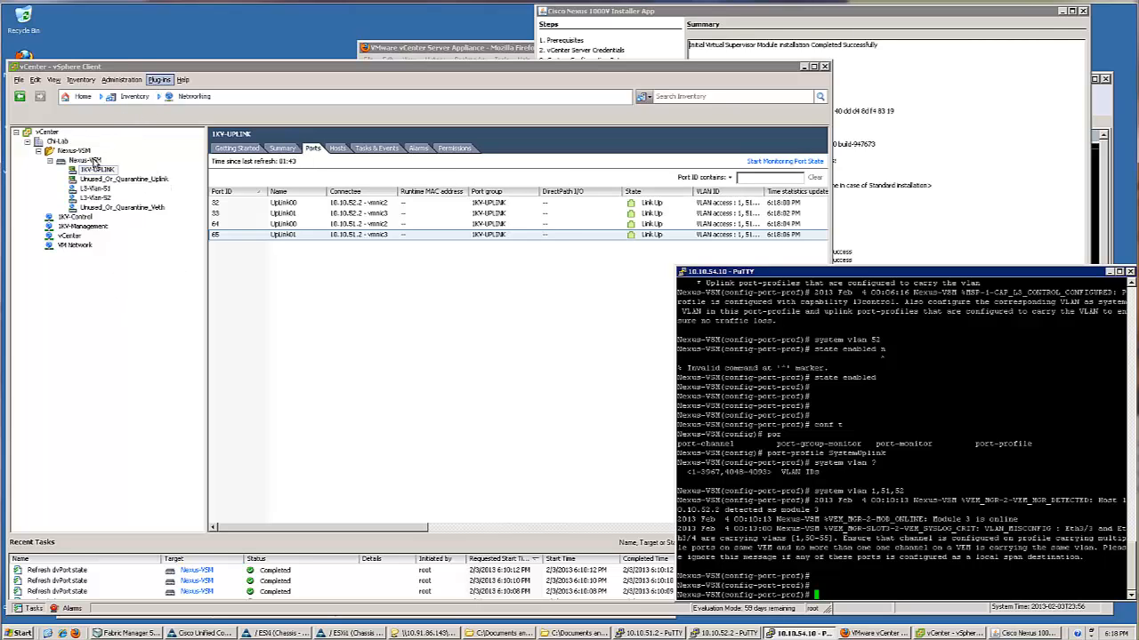
# Switch to Hosts and Clusters, then open and close the virtual adapter manager without adding anything
pyautogui.click(160, 96)
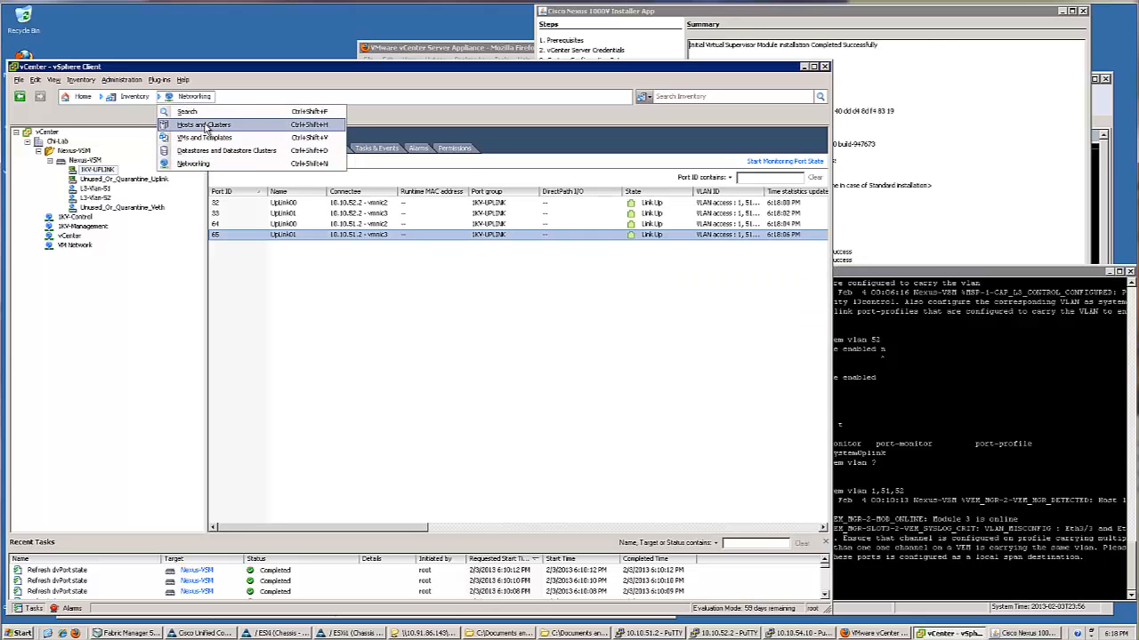
pyautogui.click(204, 125)
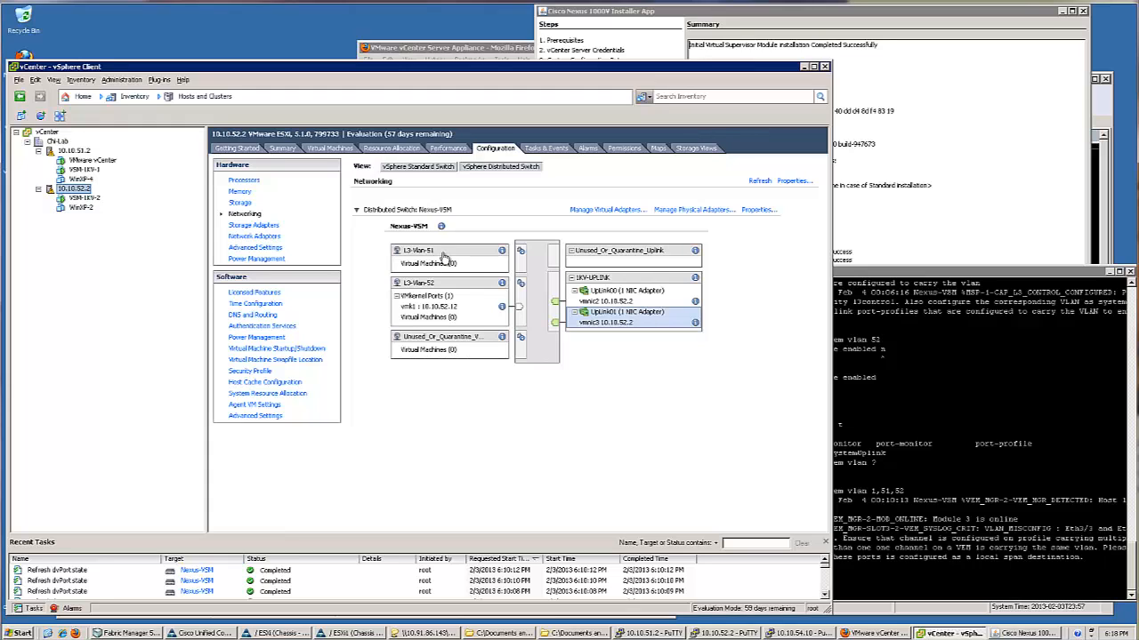
pyautogui.click(626, 210)
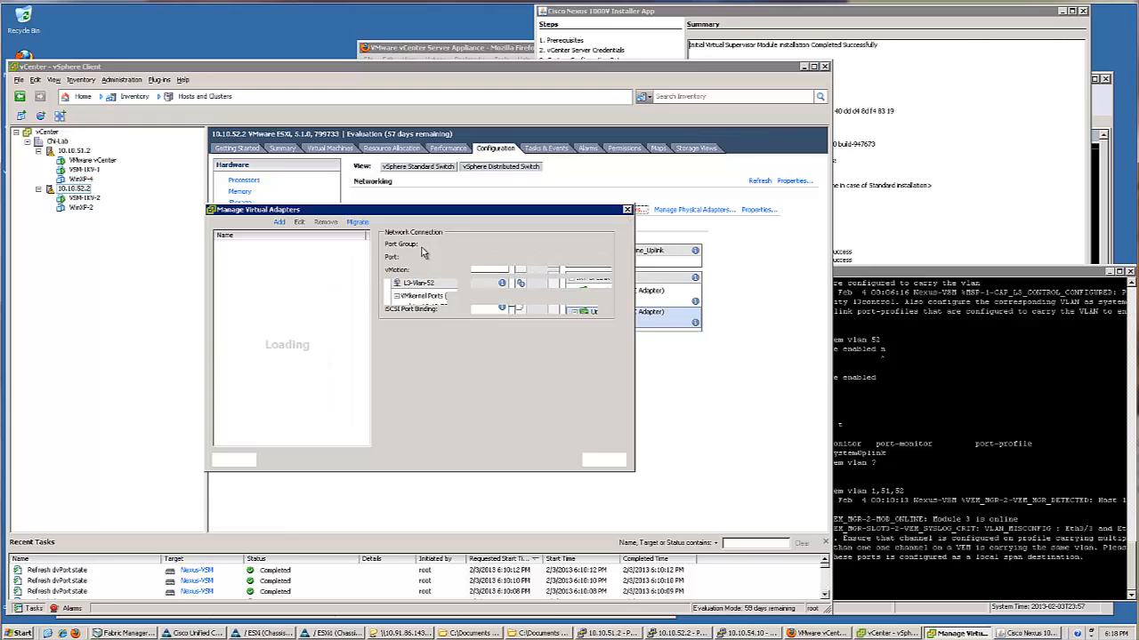
pyautogui.click(279, 223)
pyautogui.click(621, 492)
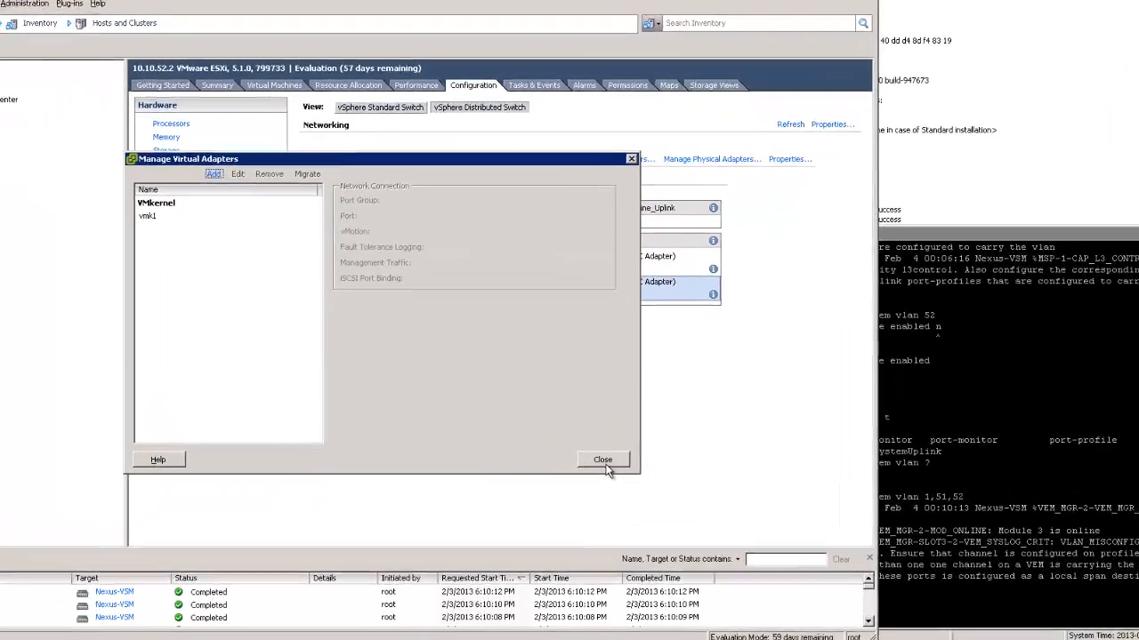
pyautogui.click(603, 460)
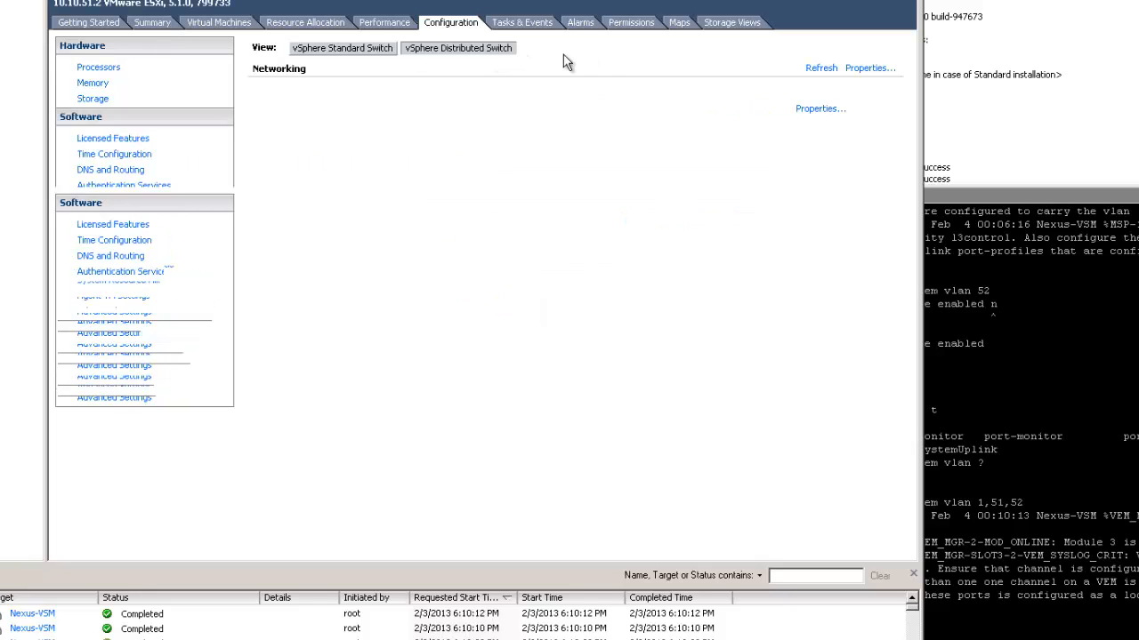
# Start a new VMkernel adapter on host 10.10.51.2 in the L3-Vlan-51 port group
pyautogui.click(596, 108)
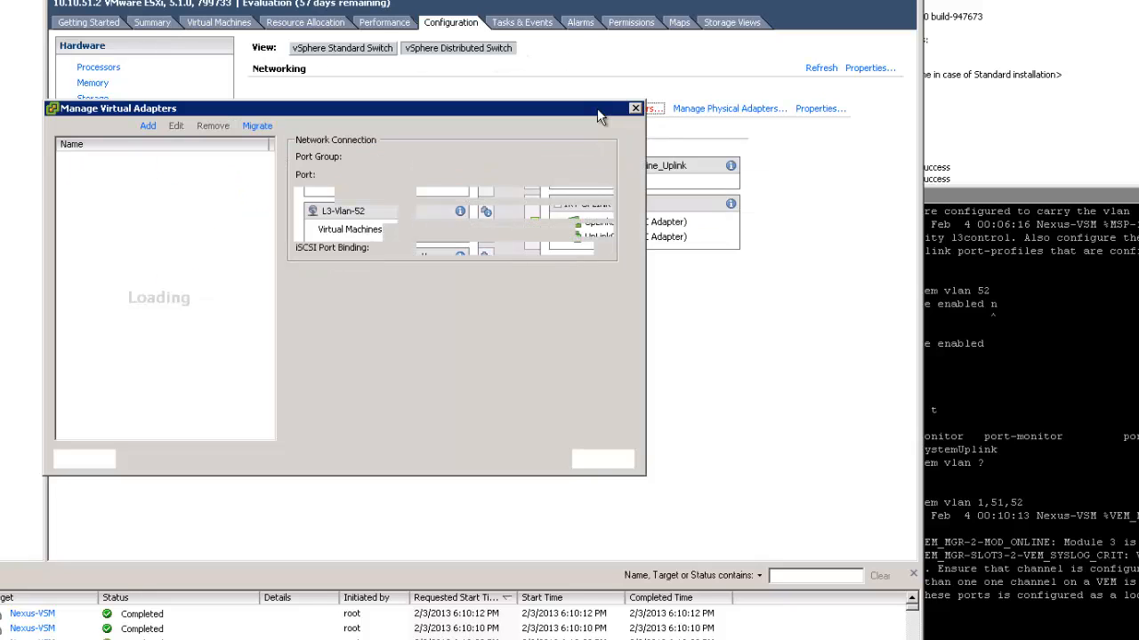
pyautogui.click(148, 126)
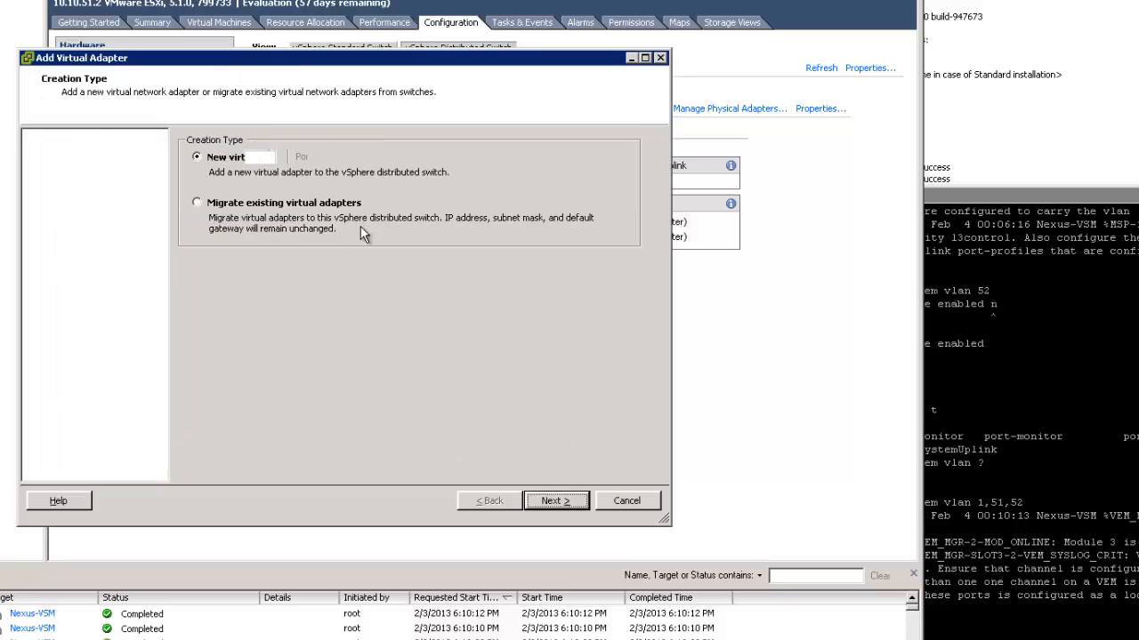
pyautogui.click(574, 501)
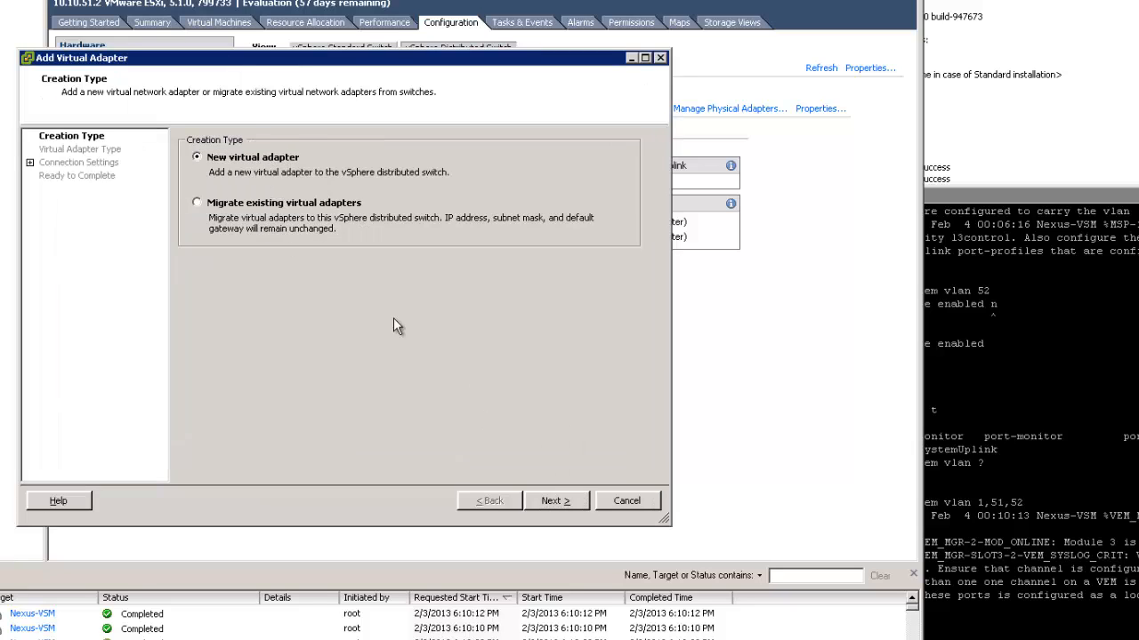
pyautogui.click(572, 501)
pyautogui.click(381, 179)
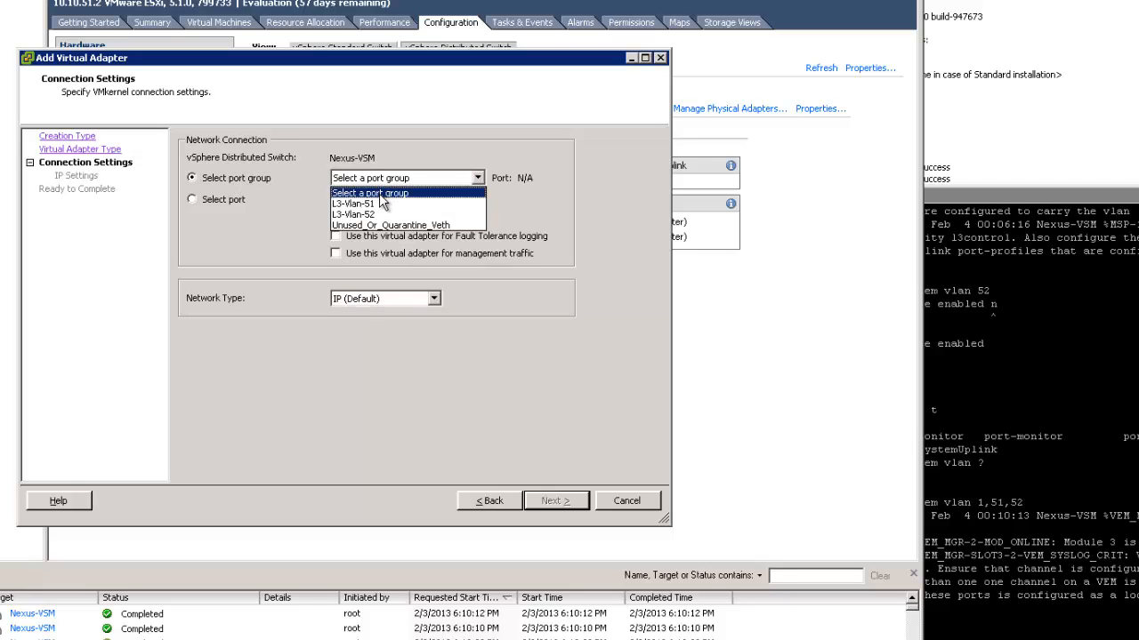
pyautogui.click(375, 204)
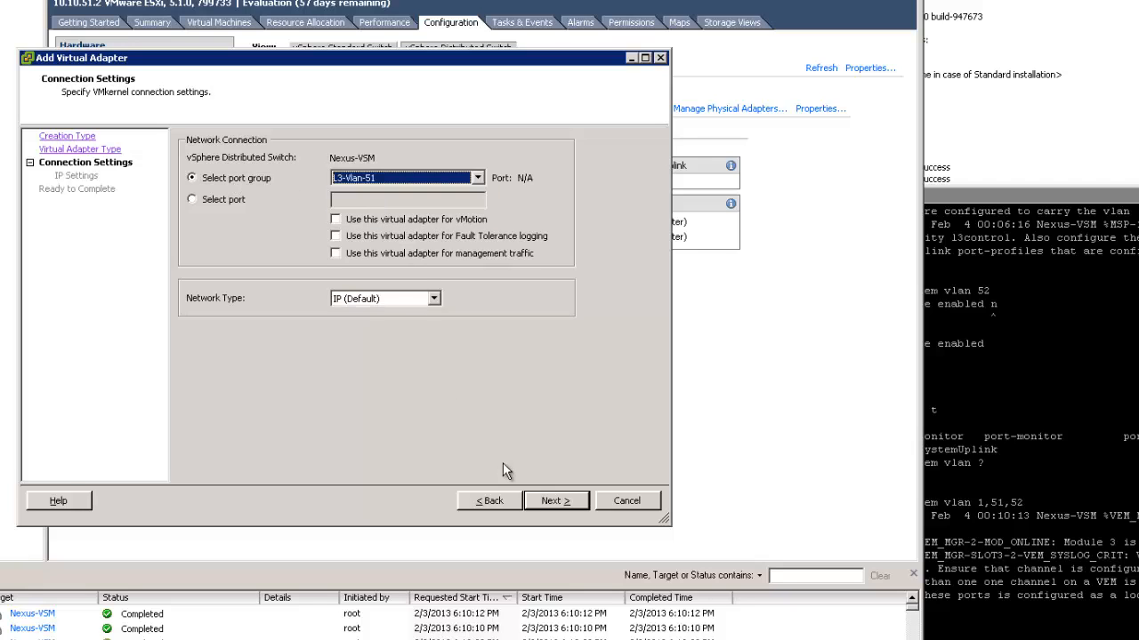
pyautogui.click(553, 500)
# Set the adapter IP to 10.10.51.23 with mask 255.255.255.0 and finish the wizard
pyautogui.click(390, 178)
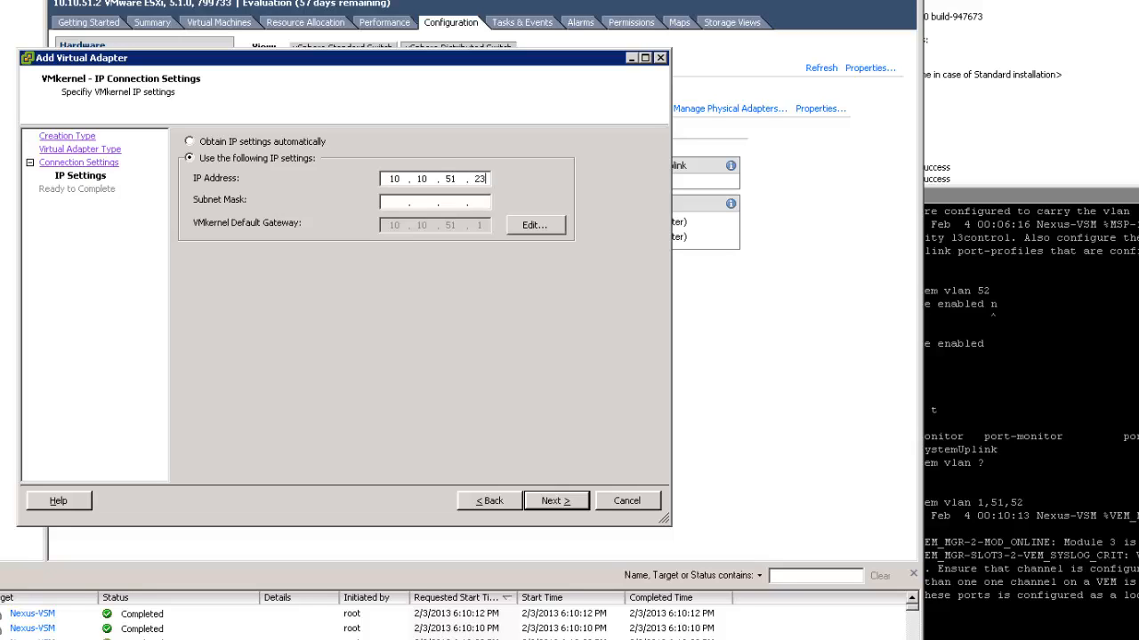
pyautogui.write('255 . 255 . 255 . 0')
pyautogui.click(555, 501)
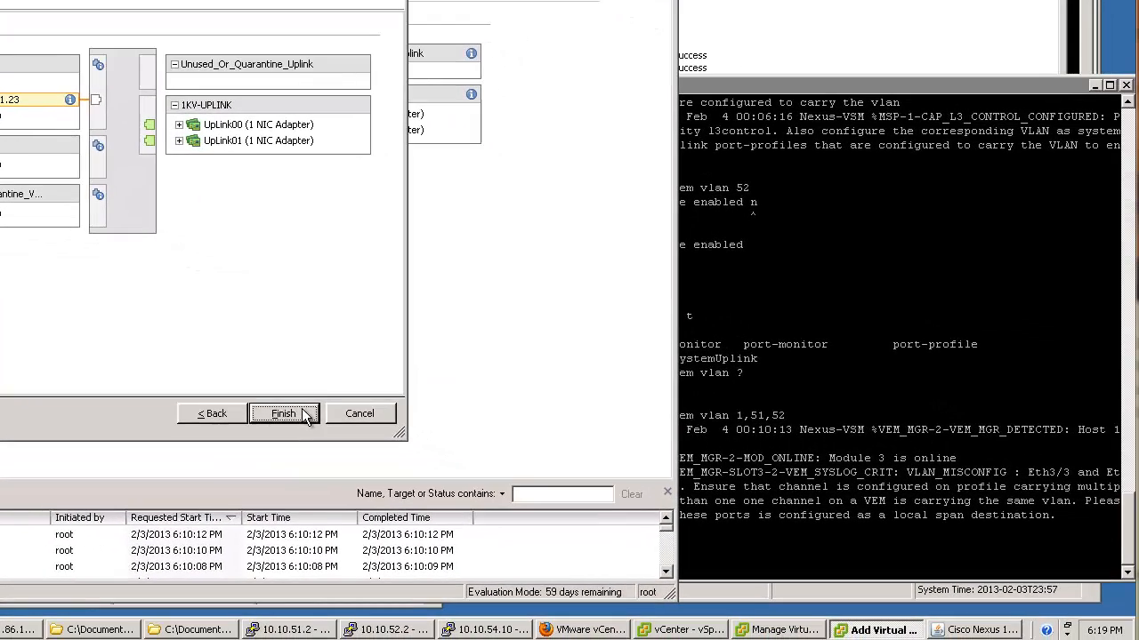
pyautogui.click(304, 414)
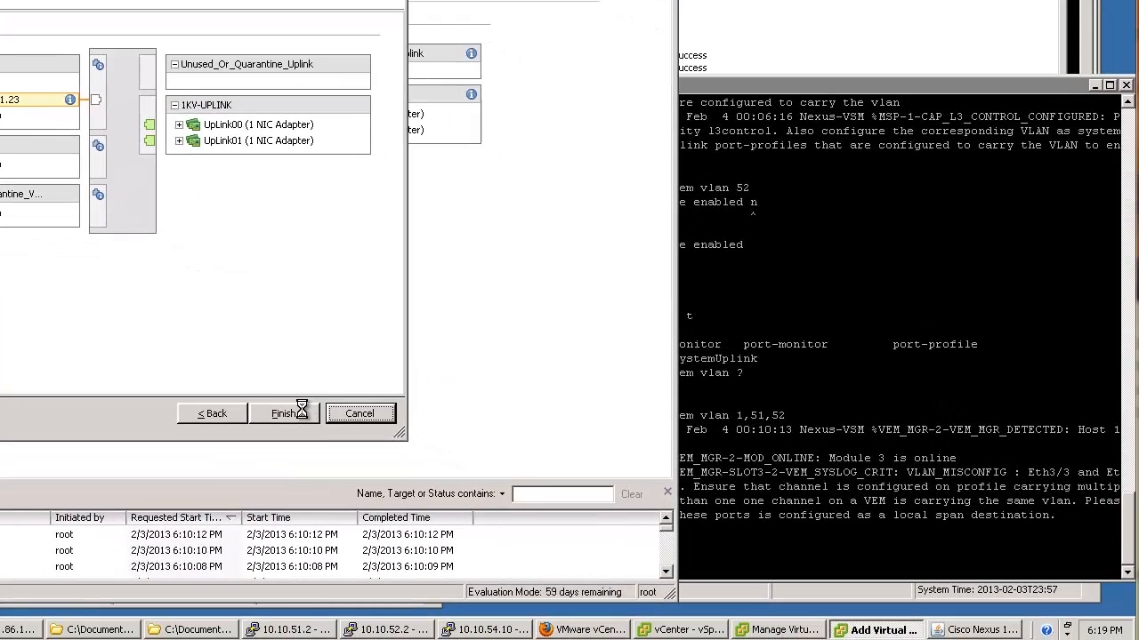
# Close the adapter manager and run 'sh module' in PuTTY to confirm module 4 is online
pyautogui.click(879, 409)
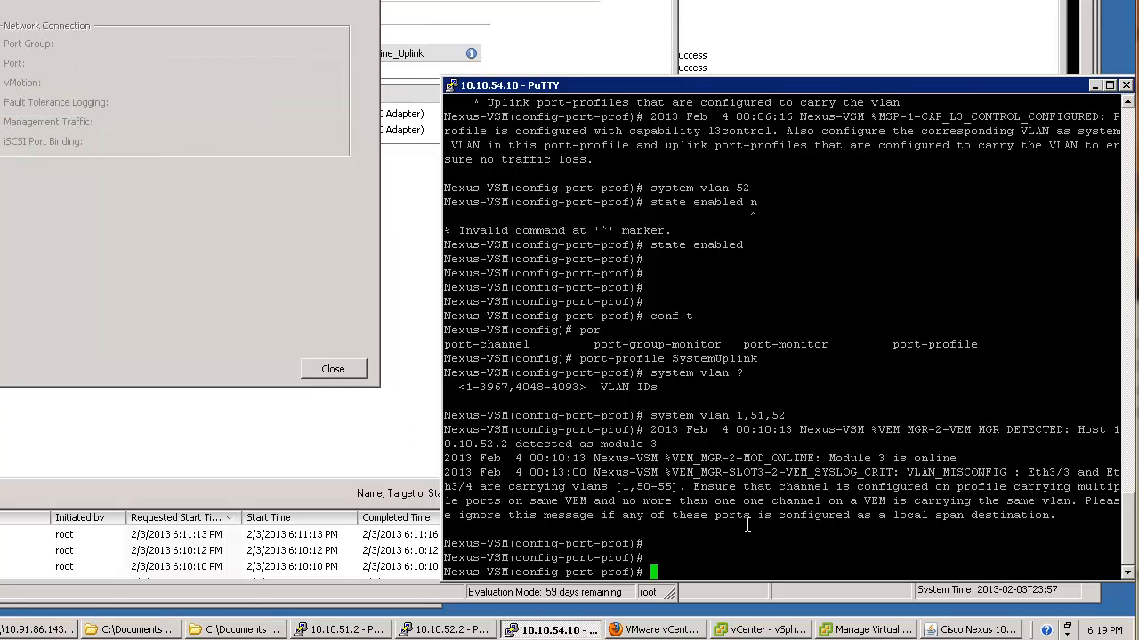
pyautogui.click(329, 368)
pyautogui.click(878, 472)
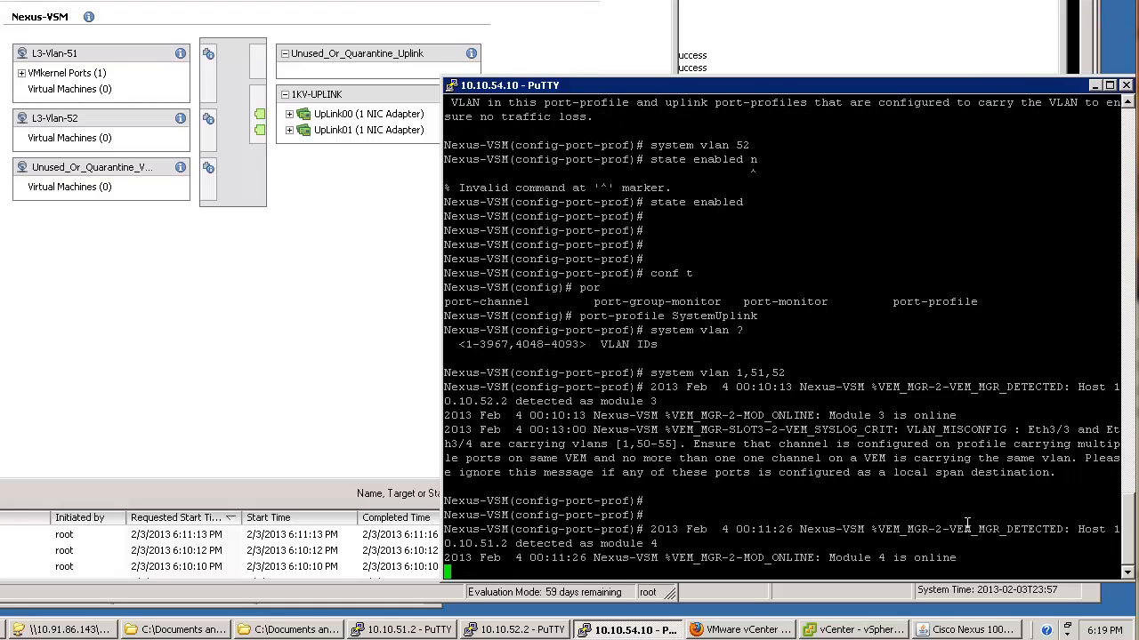
pyautogui.press('Return')
pyautogui.press('Return')
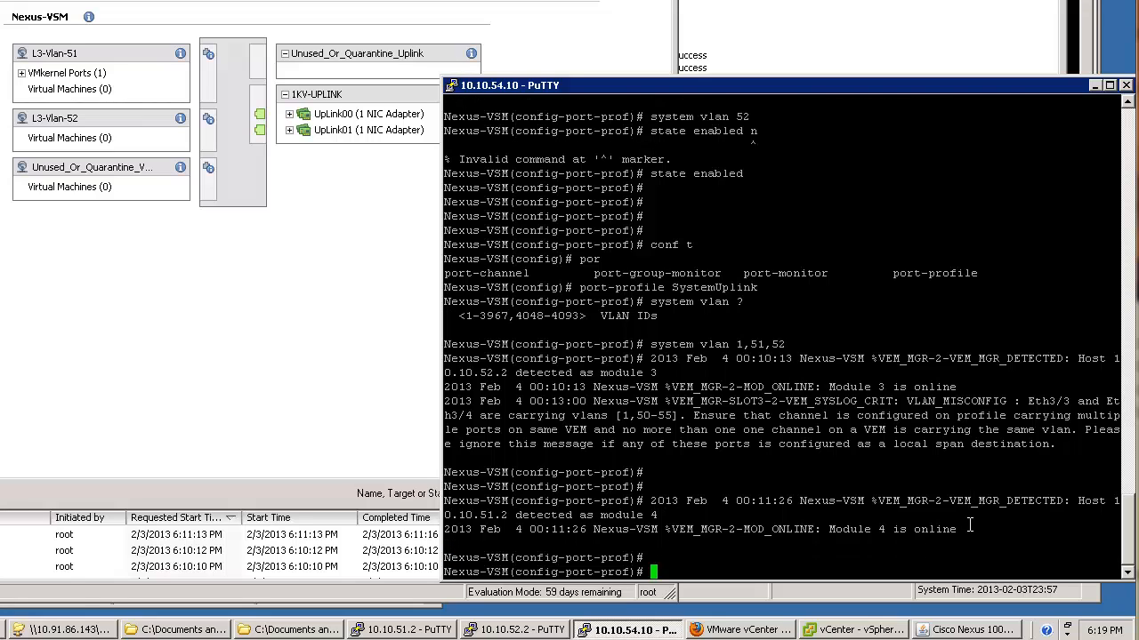
pyautogui.write('sh module')
pyautogui.press('Return')
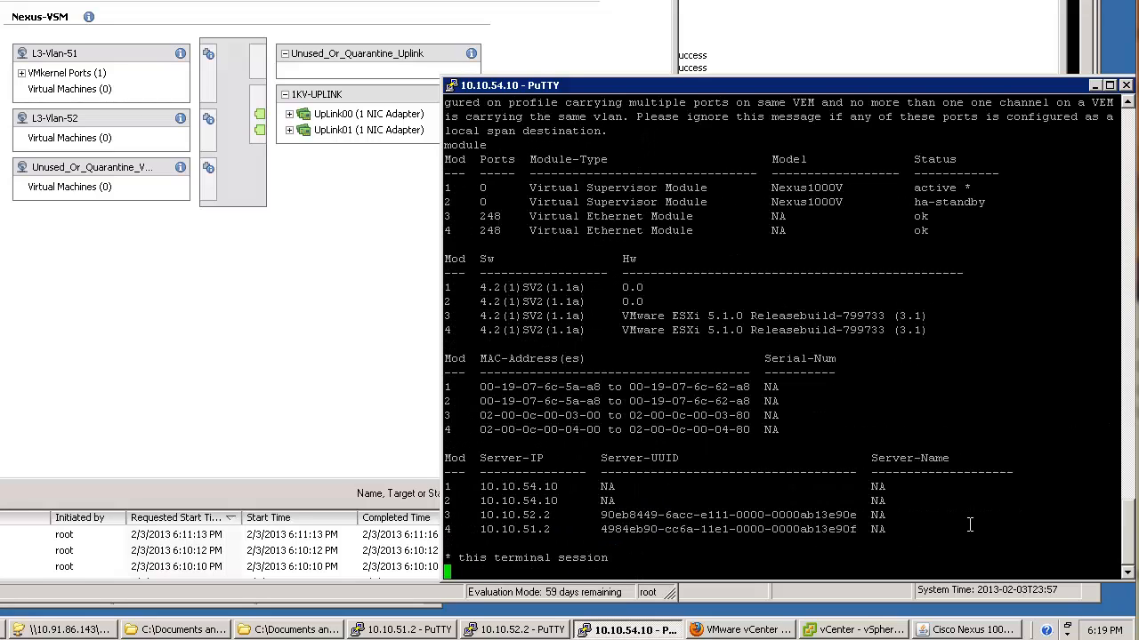